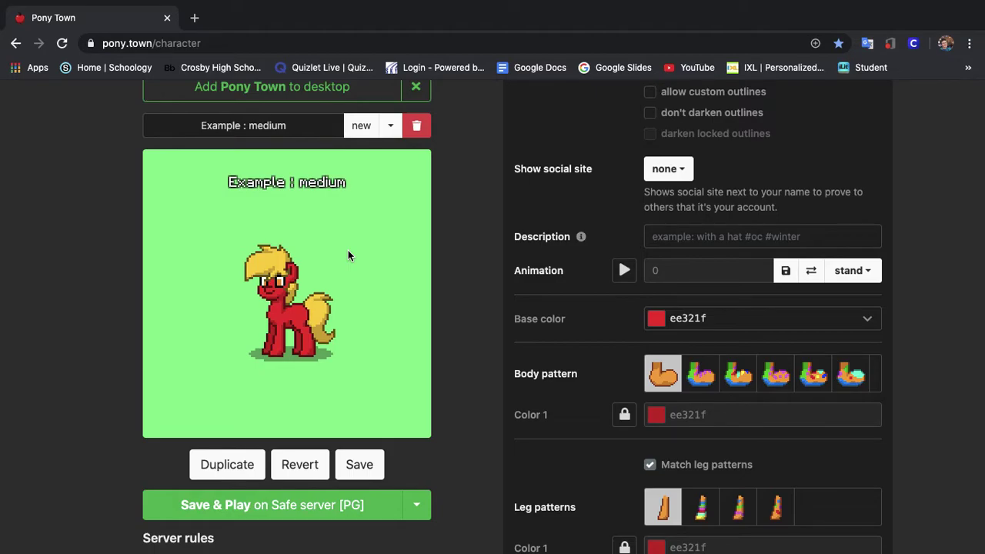
Step: Save the current pony and switch to the second "Example : easy" pony in the saved ponies
click(362, 465)
click(391, 134)
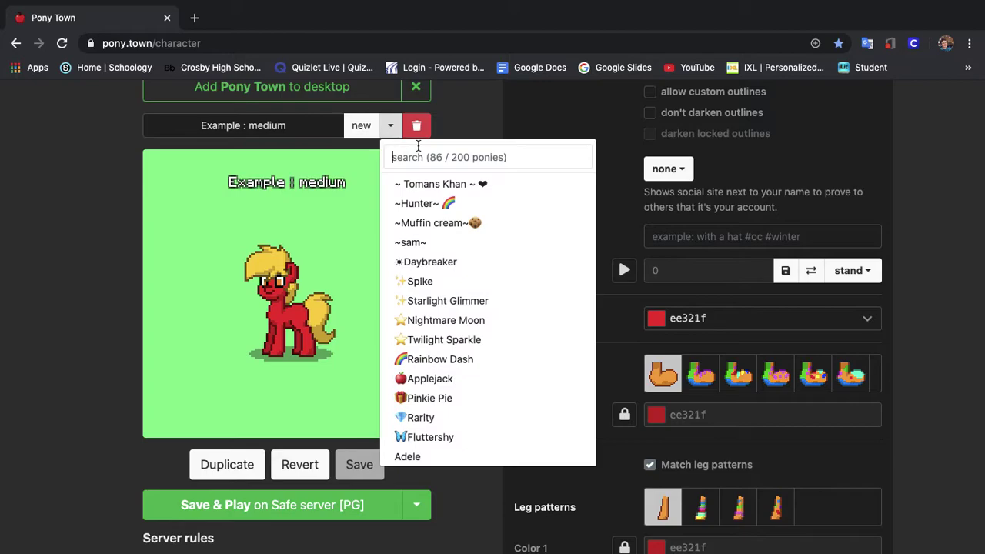
text(ex)
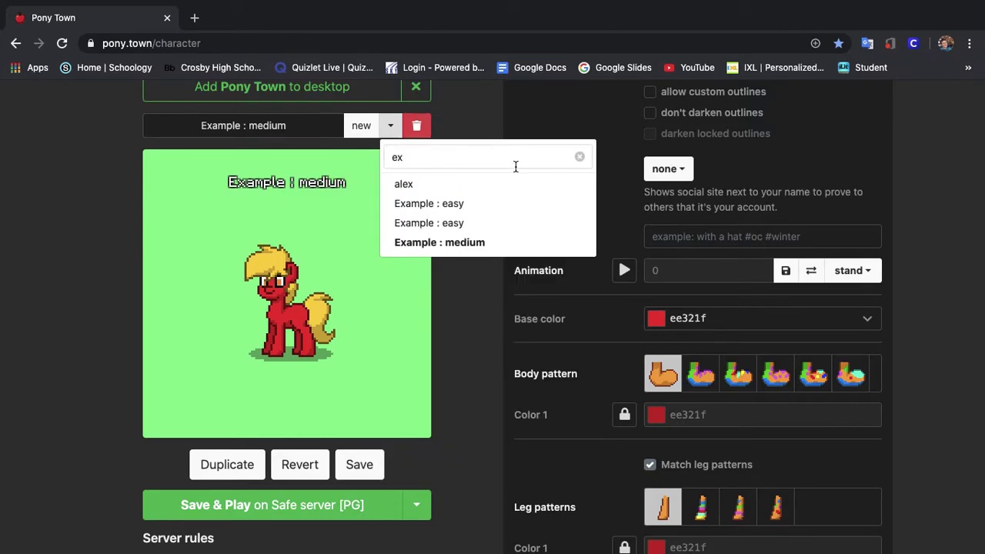
click(465, 223)
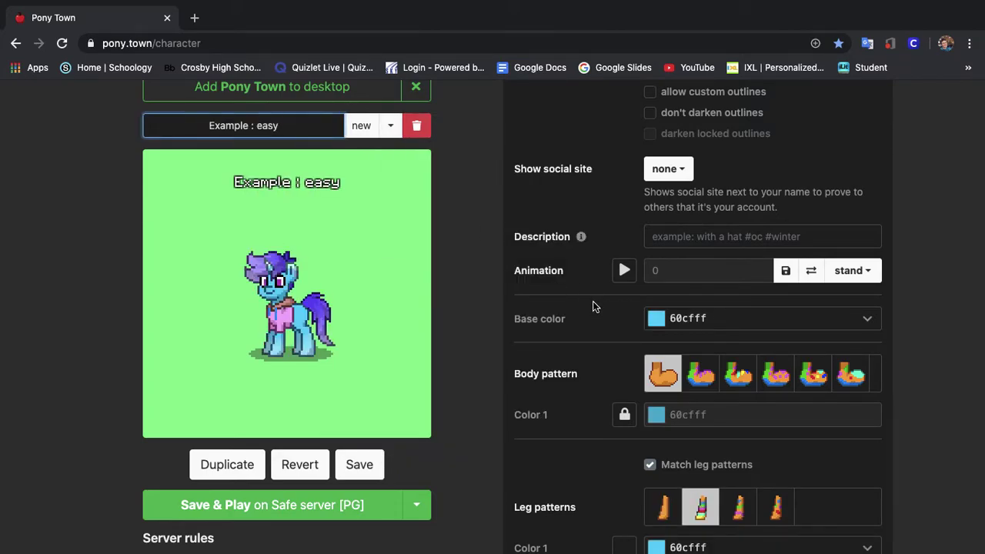
Step: Copy the base color value of "Example : easy" and return to the "Example : medium" pony
click(716, 316)
key(super+c)
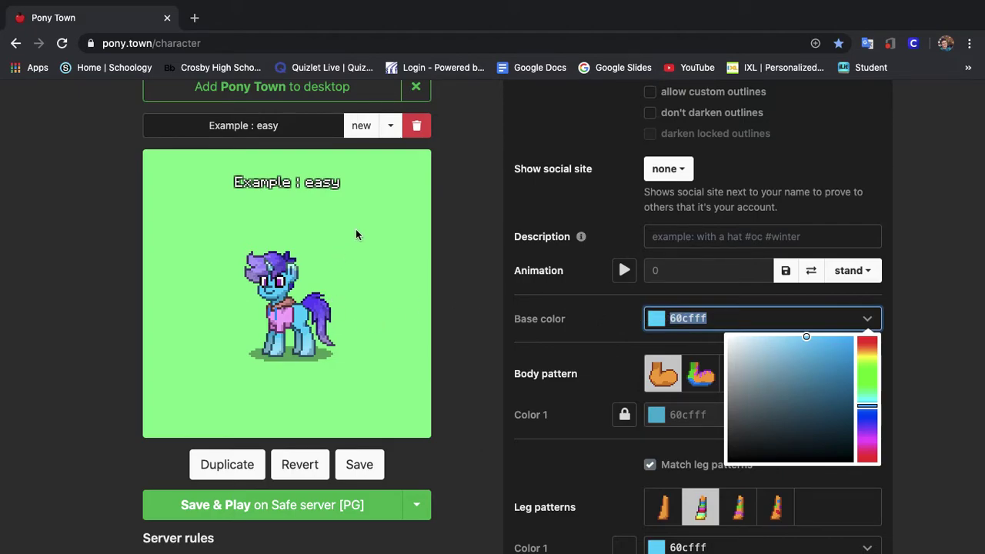
click(391, 128)
text(ex)
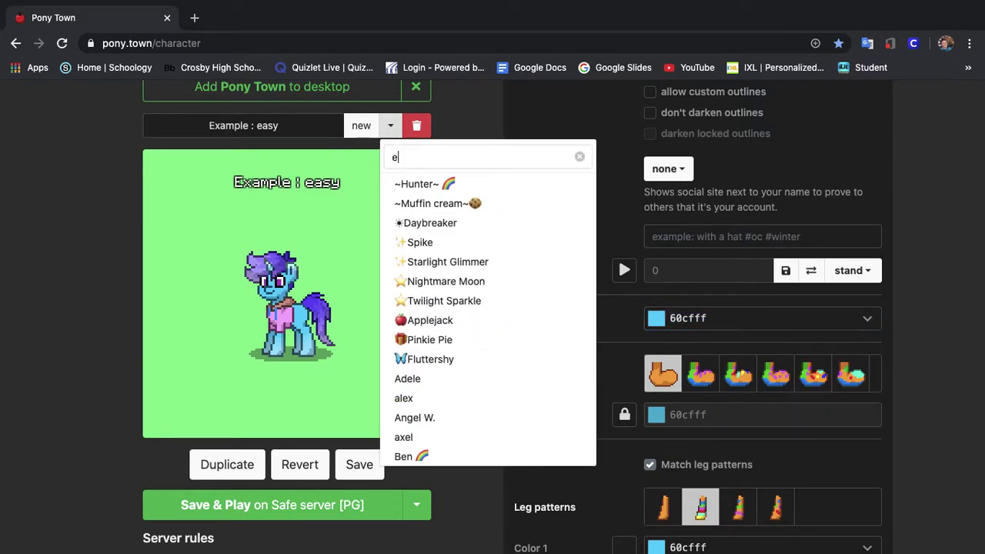
click(465, 245)
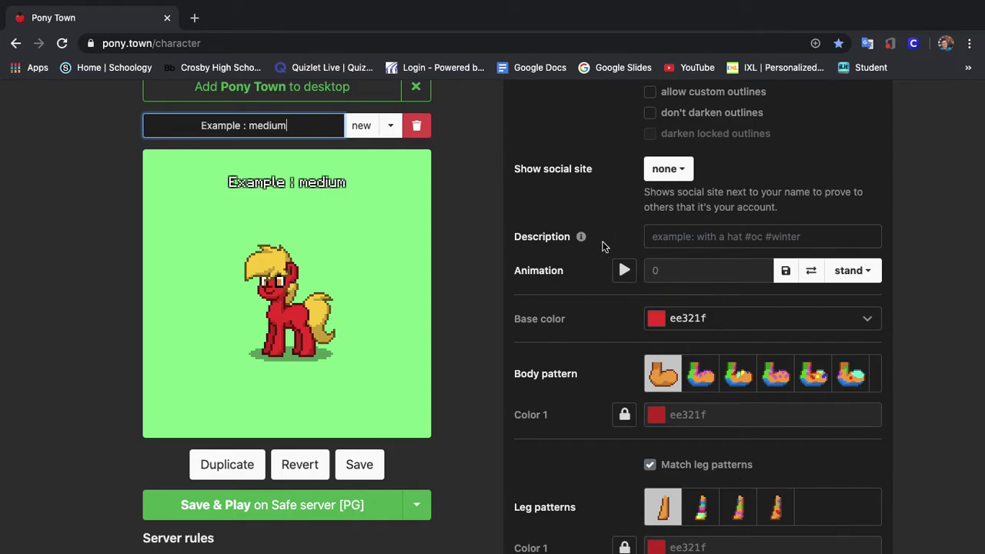
Step: Allow custom outlines for the pony and set its base color to 60cfff
scroll(604, 246, up, 1)
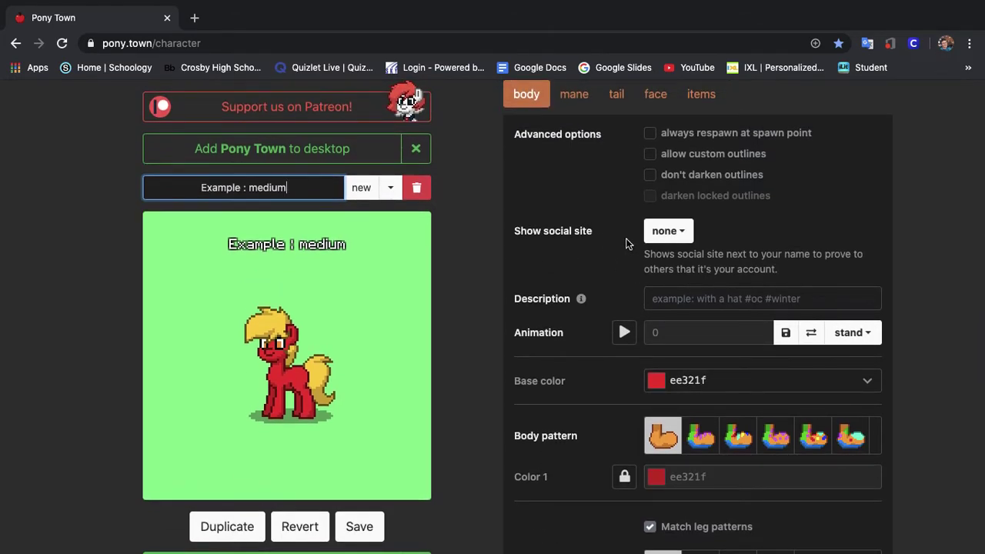
click(650, 155)
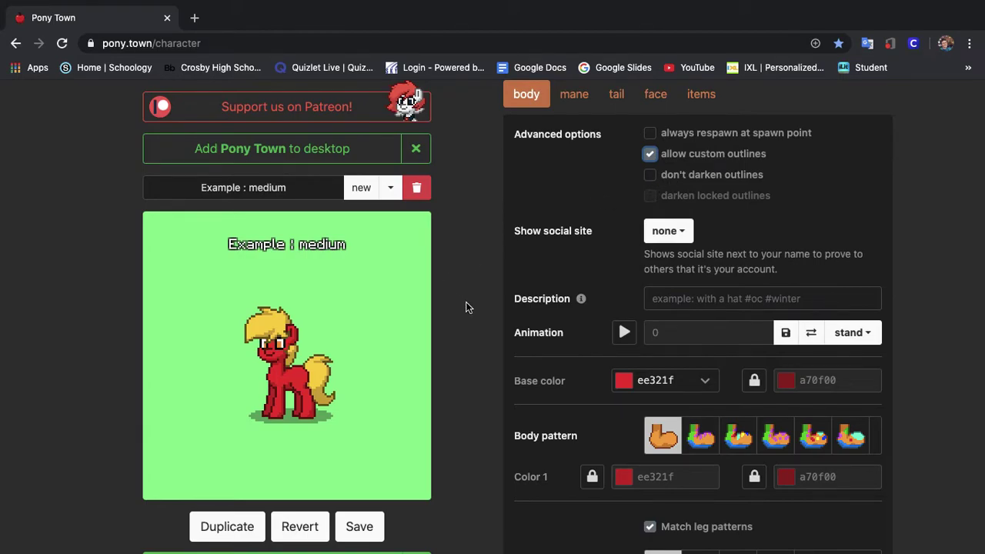
scroll(560, 280, down, 3)
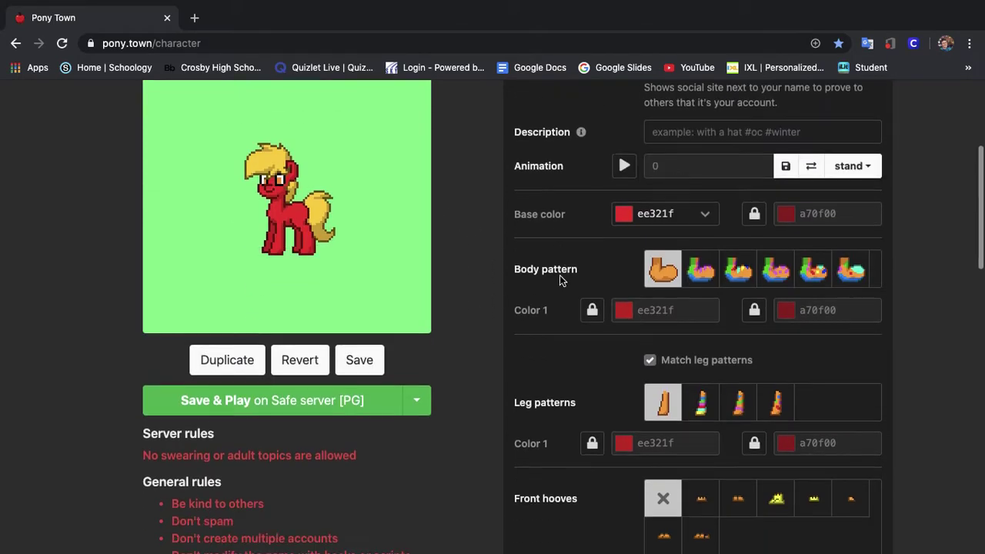
click(677, 206)
key(BackSpace)
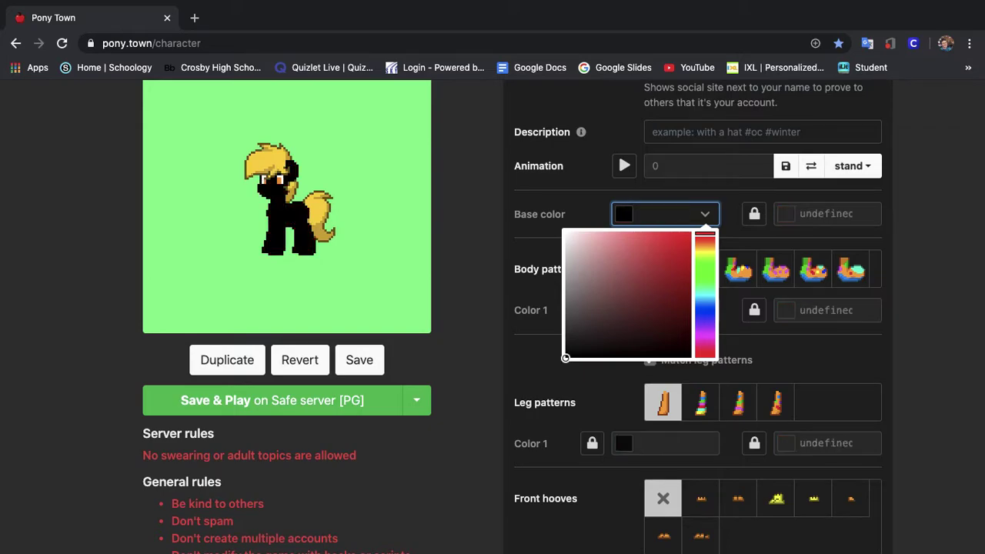
text(60cfff)
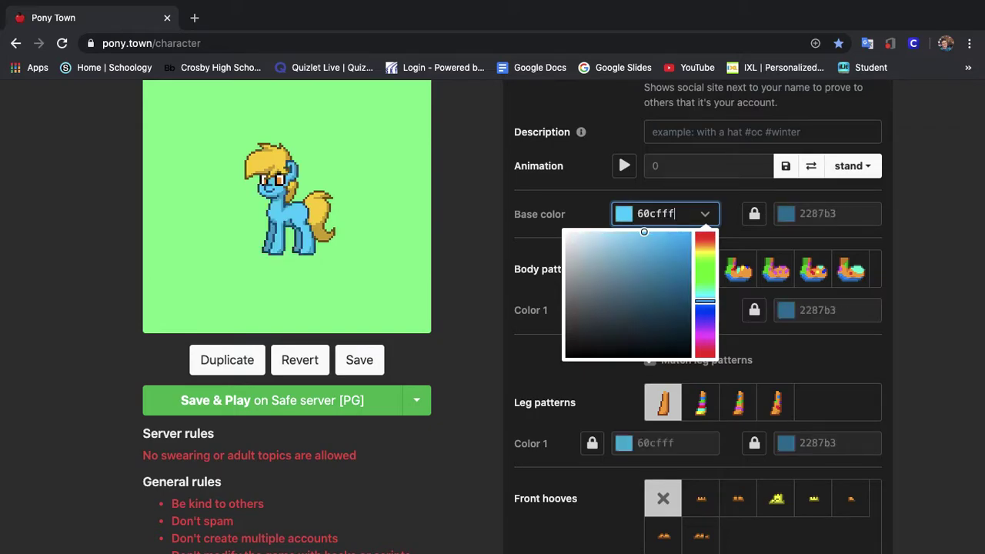
Step: Unlock the base color's outline and set it to 60cfff
click(755, 219)
click(755, 218)
click(840, 214)
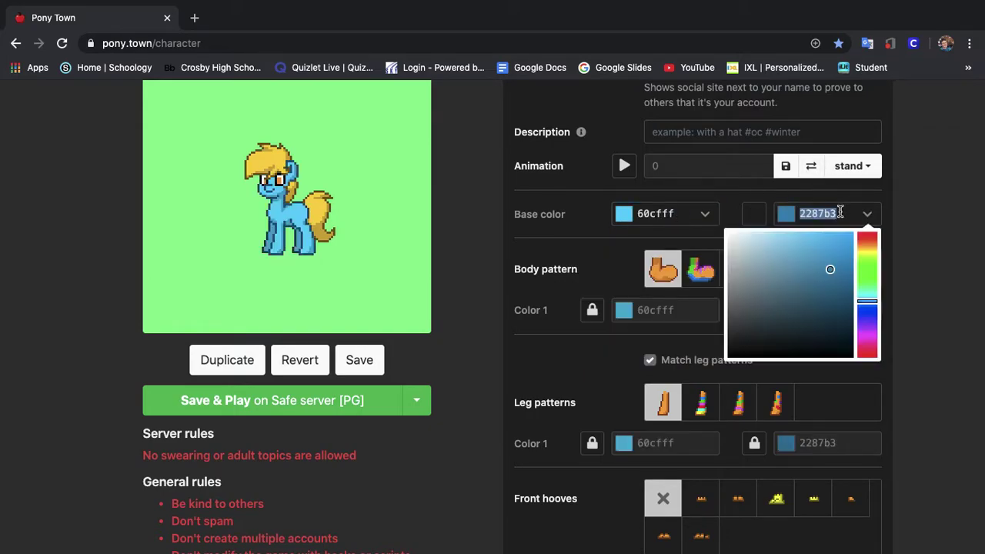
key(BackSpace)
key(super+v)
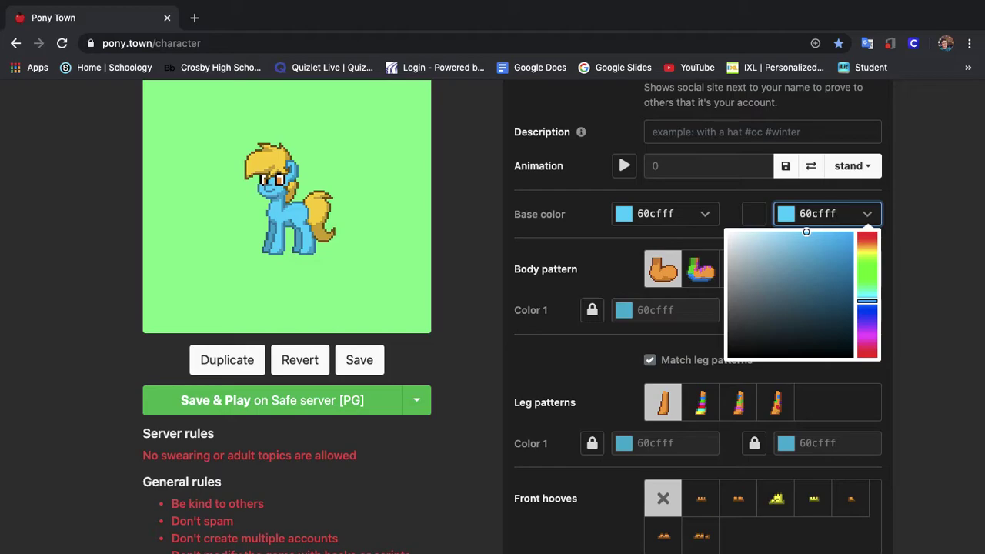
scroll(345, 200, up, 2)
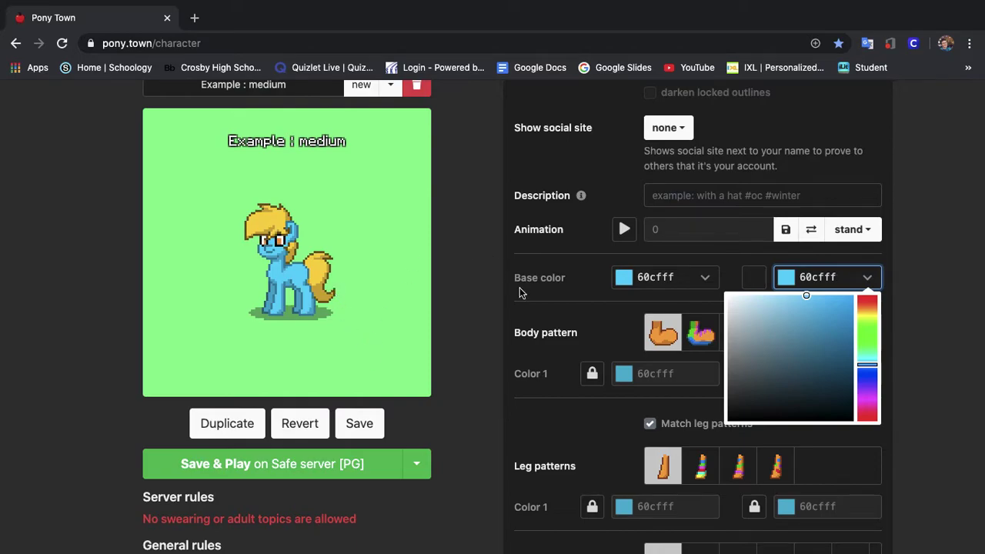
click(567, 306)
Step: Apply the second leg pattern, with seven color bands, and unlock its Color 1 fill
scroll(566, 301, down, 2)
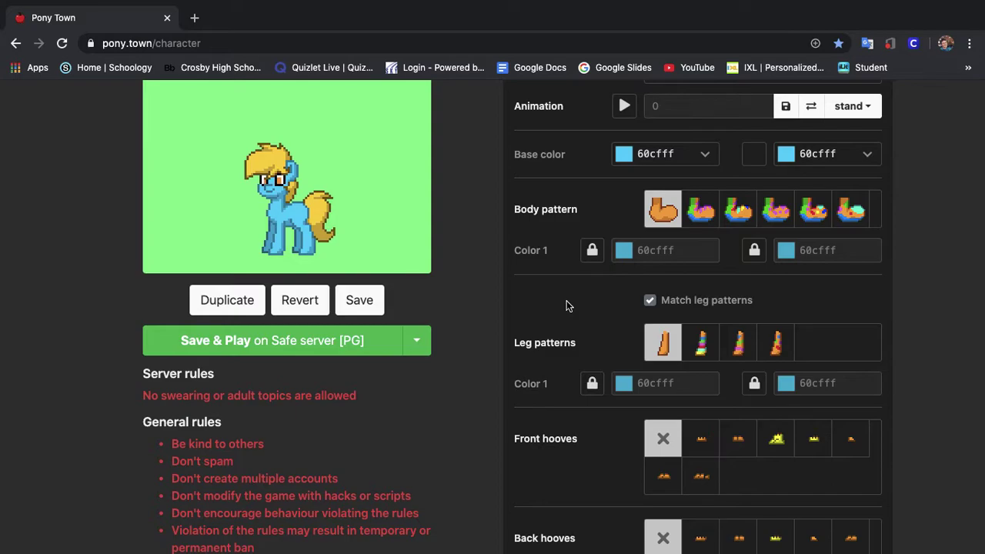
scroll(567, 307, down, 2)
click(700, 218)
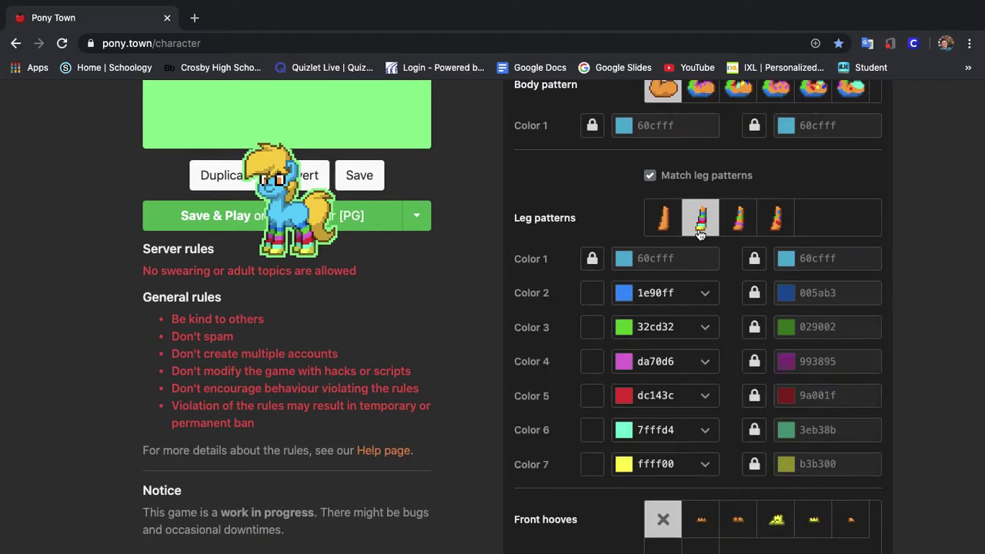
click(592, 258)
click(672, 260)
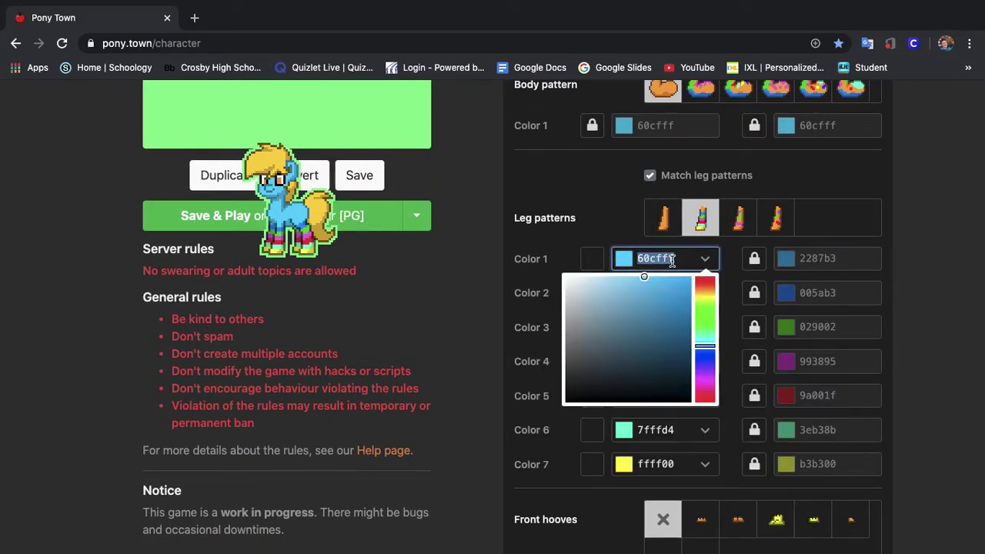
click(631, 234)
Step: Set the fills of leg pattern Colors 2, 3 and 4 to 60cfff
click(683, 293)
text(60cfff)
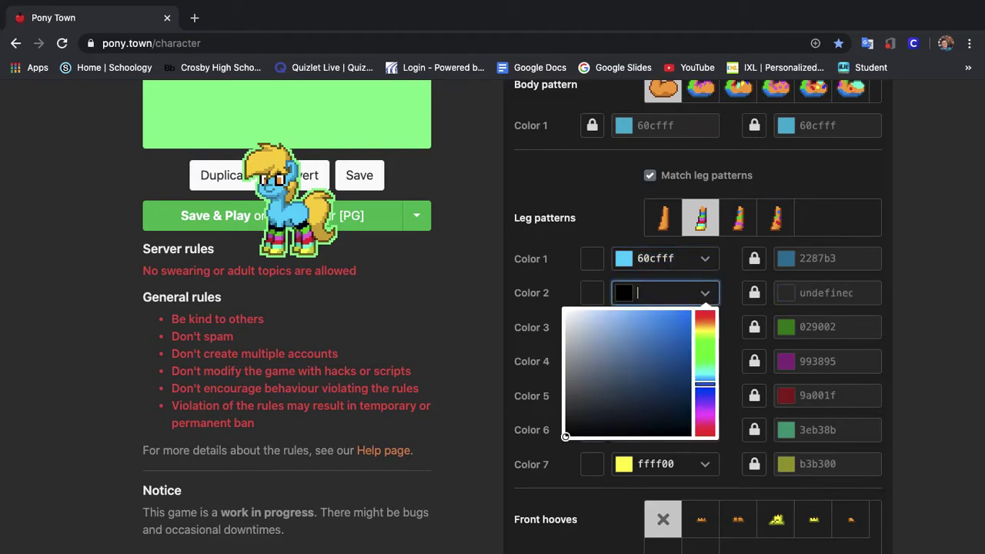
key(Return)
click(665, 325)
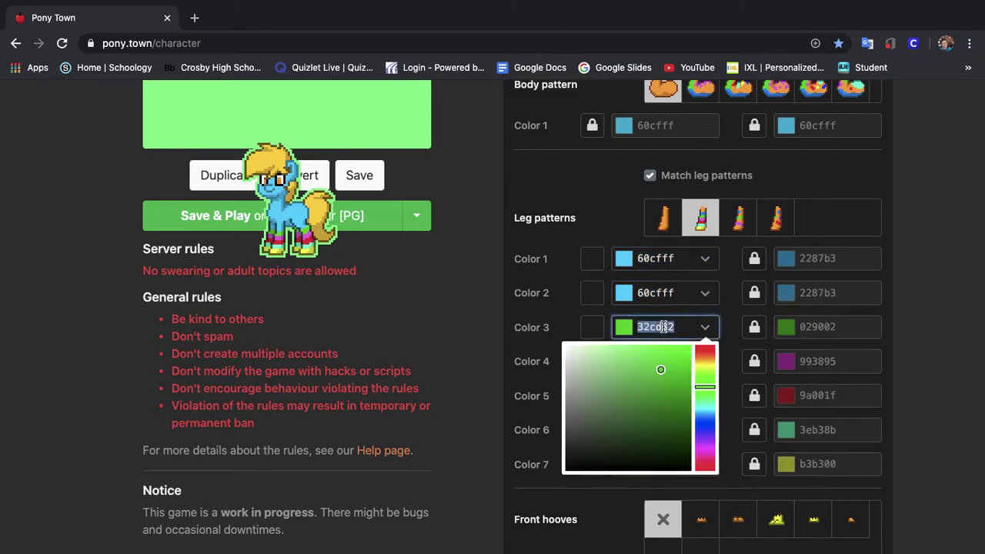
text(60cfff)
click(590, 223)
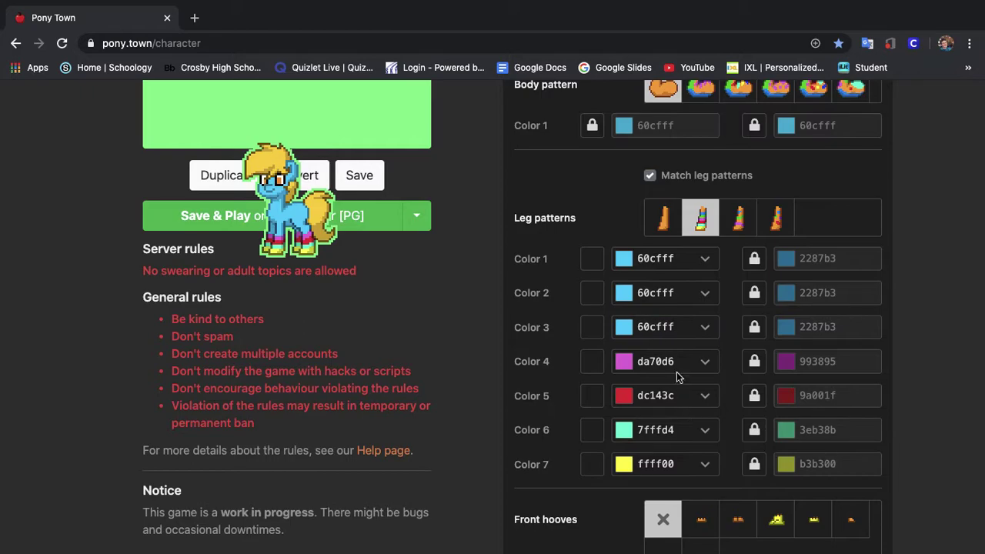
click(671, 365)
text(60cfff)
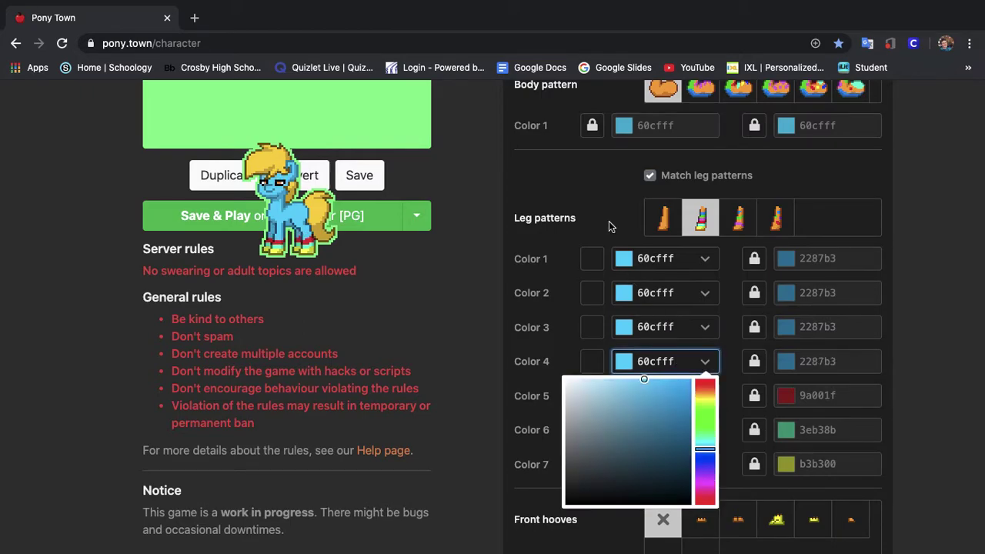
click(609, 221)
Step: Set the fills of leg pattern Colors 5, 6 and 7 to 60cfff
scroll(608, 221, down, 1)
click(678, 313)
key(BackSpace)
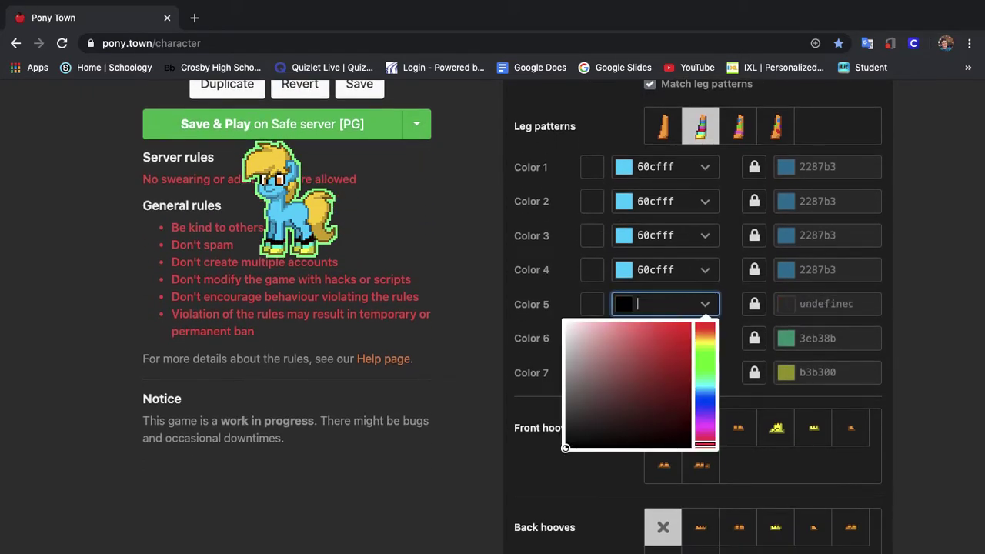
text(60cfff)
click(563, 247)
click(670, 339)
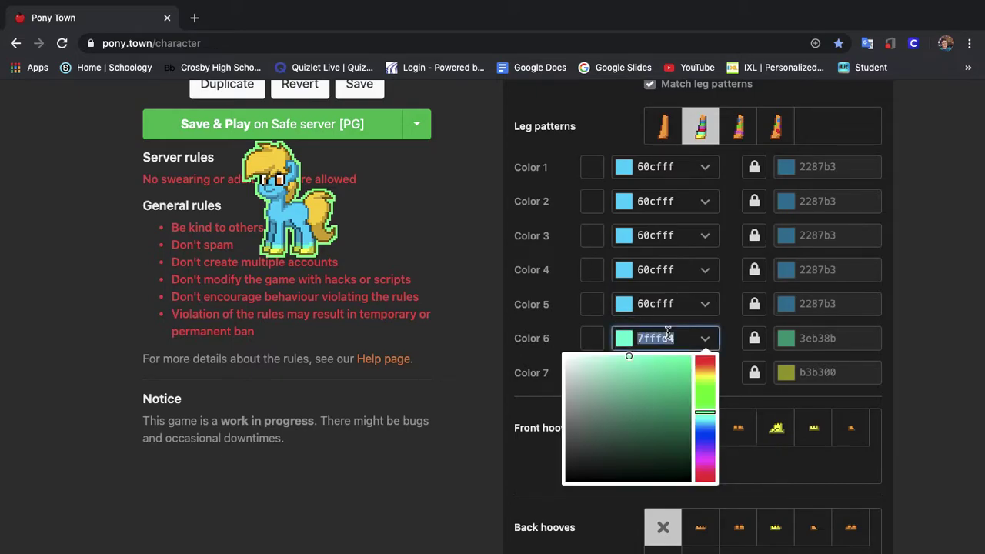
key(BackSpace)
text(60cfff)
click(563, 302)
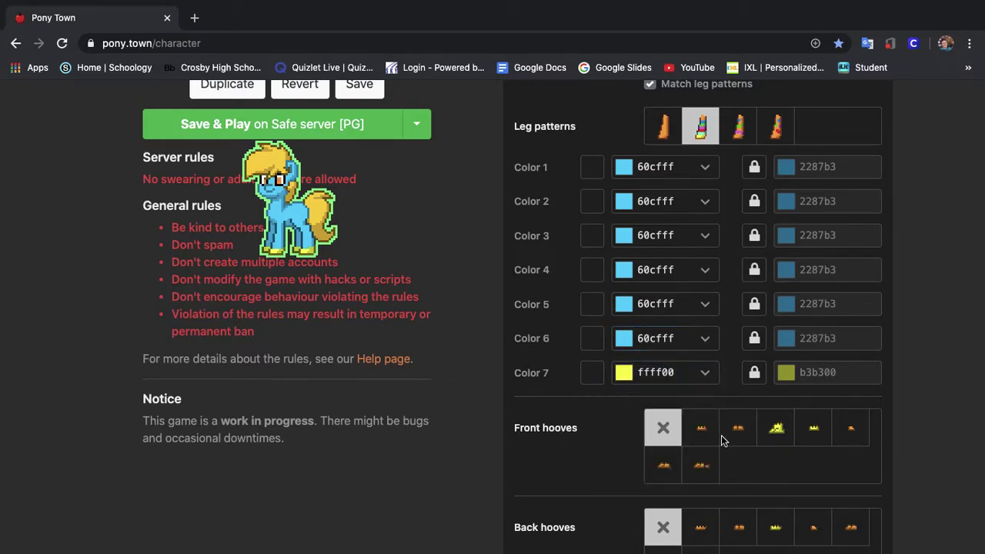
click(682, 373)
key(BackSpace)
text(60cfff)
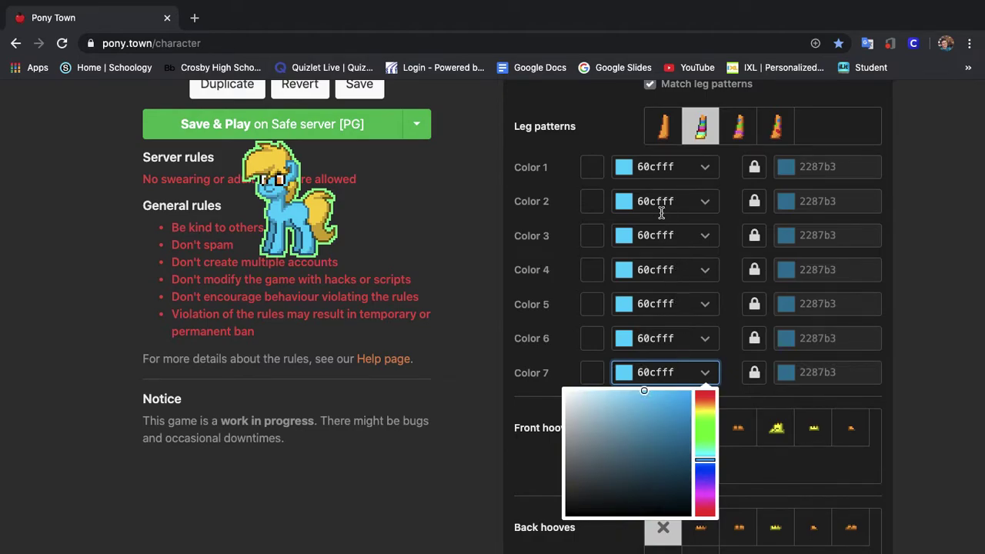
Step: Lighten the leg pattern fills to 70d3fe for Color 4 and 8dddff for Color 5
click(674, 270)
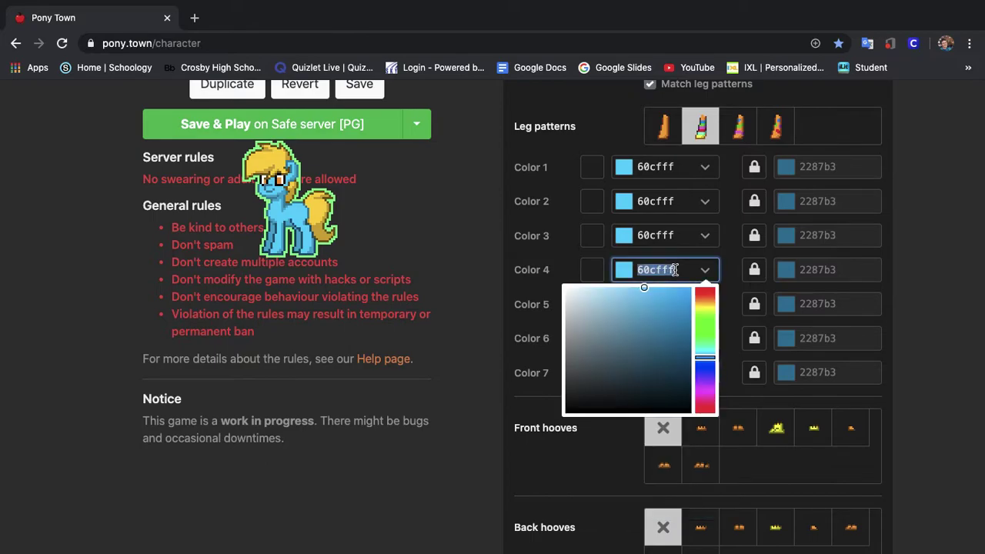
drag(645, 287, 620, 318)
click(558, 248)
click(699, 308)
click(551, 285)
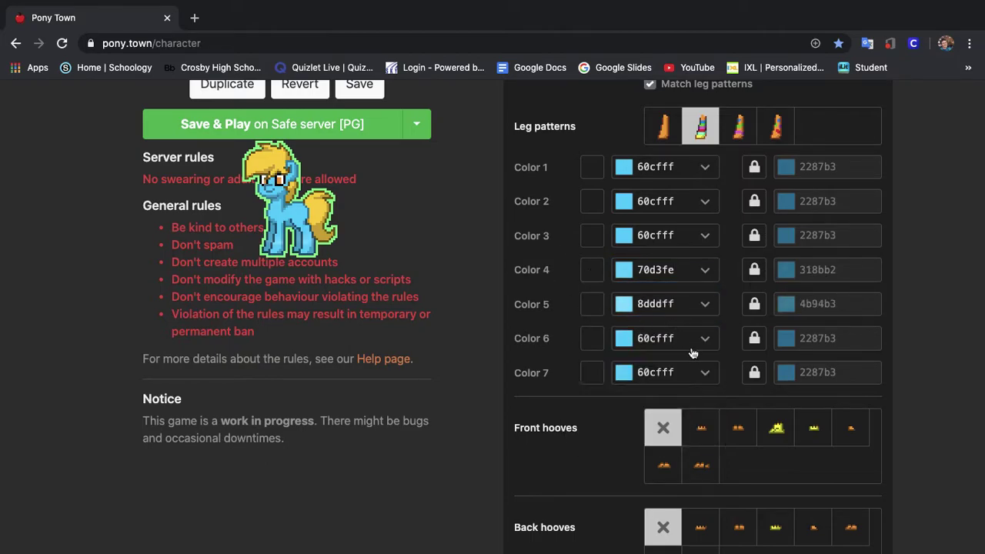
Step: Lighten the fills of leg pattern Colors 6 and 7 to 9fe2ff
click(695, 347)
drag(643, 355, 613, 352)
click(569, 335)
click(663, 370)
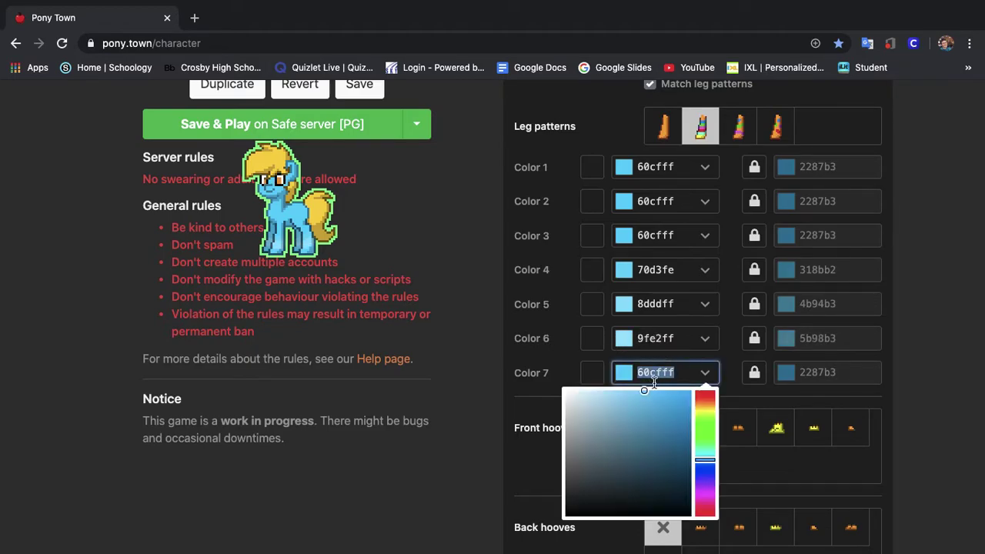
click(645, 392)
drag(645, 392, 613, 387)
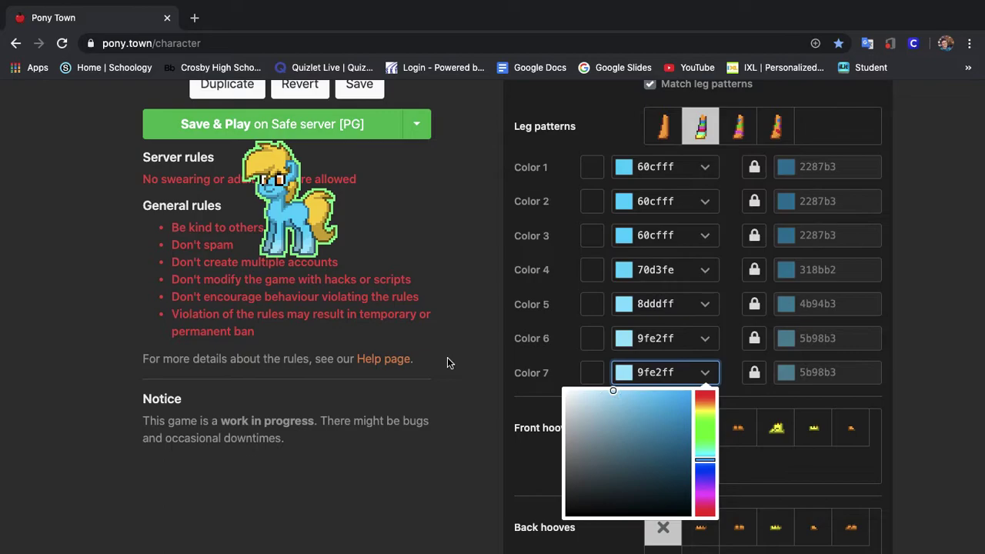
Step: Unlock the outline colors of all seven leg pattern colors
scroll(447, 357, up, 2)
scroll(447, 357, down, 2)
click(756, 358)
click(752, 315)
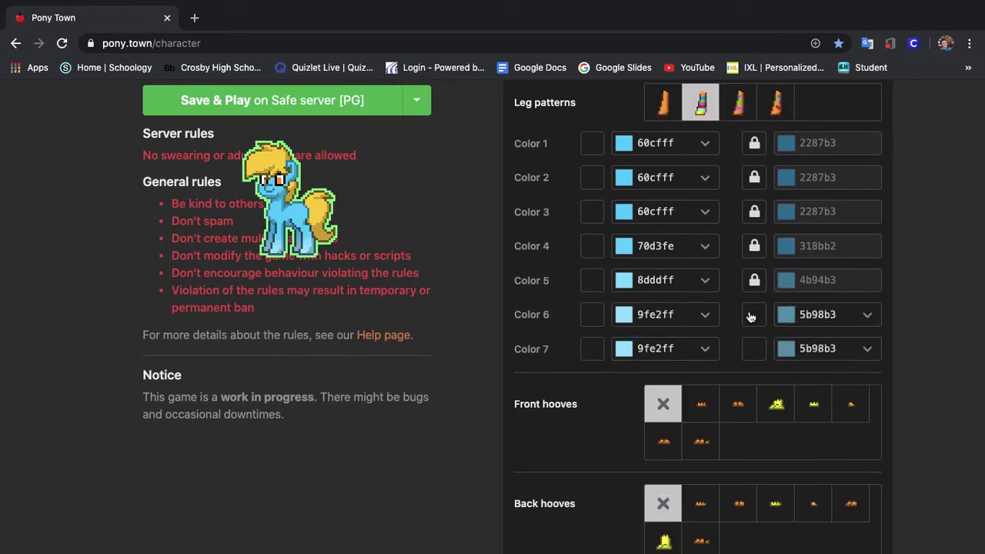
click(755, 289)
click(754, 247)
click(754, 212)
click(754, 178)
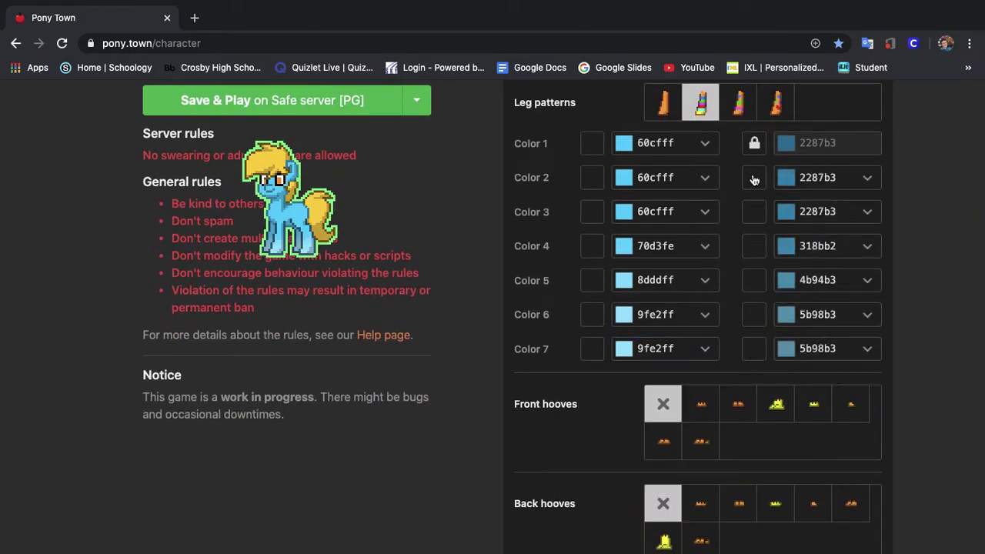
click(755, 144)
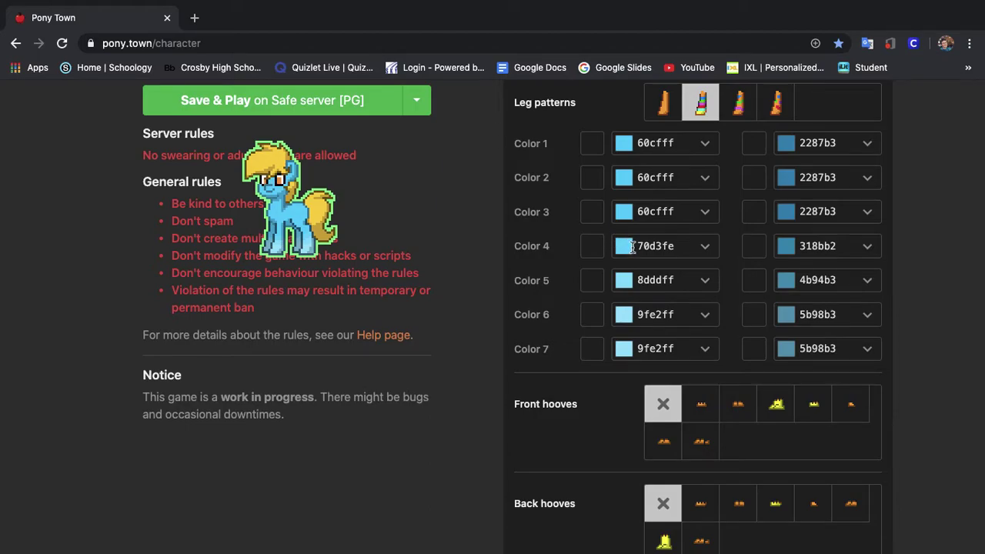
Step: Copy leg pattern Color 1's fill value into its outline, making the outline 60cfff
click(671, 142)
key(ctrl+c)
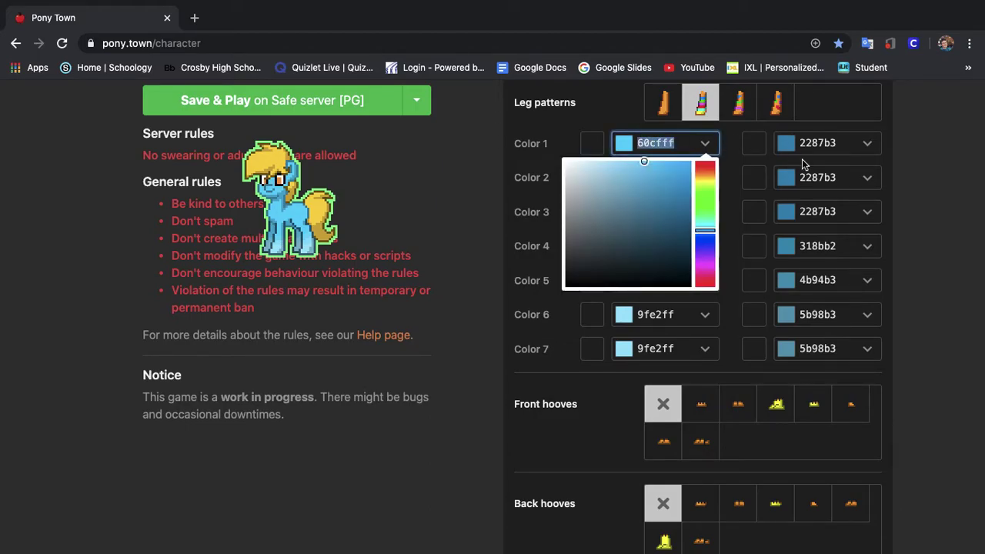
click(816, 143)
key(BackSpace)
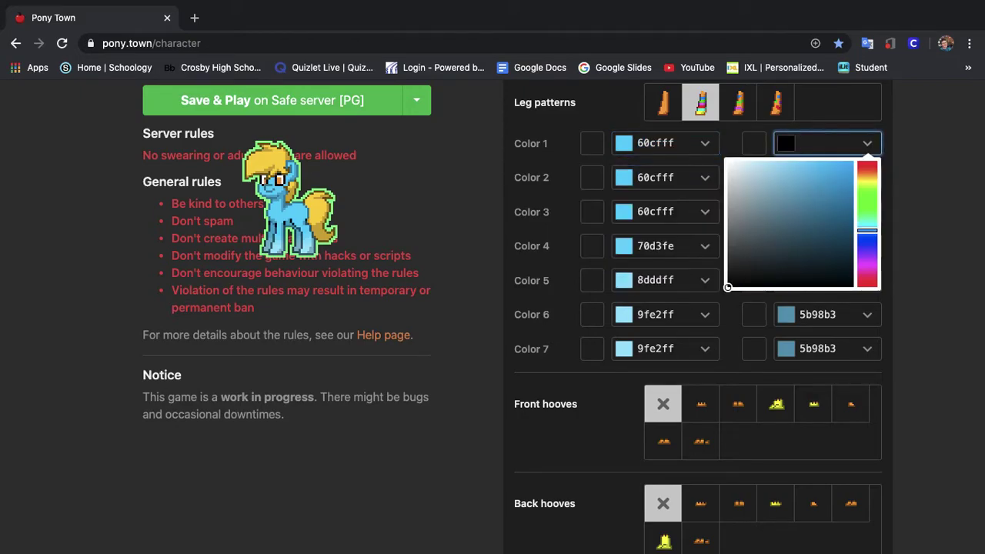
key(ctrl+v)
Step: Copy the fill values of leg pattern Colors 2 and 3 into their outlines, making both outlines 60cfff
click(679, 178)
key(ctrl+c)
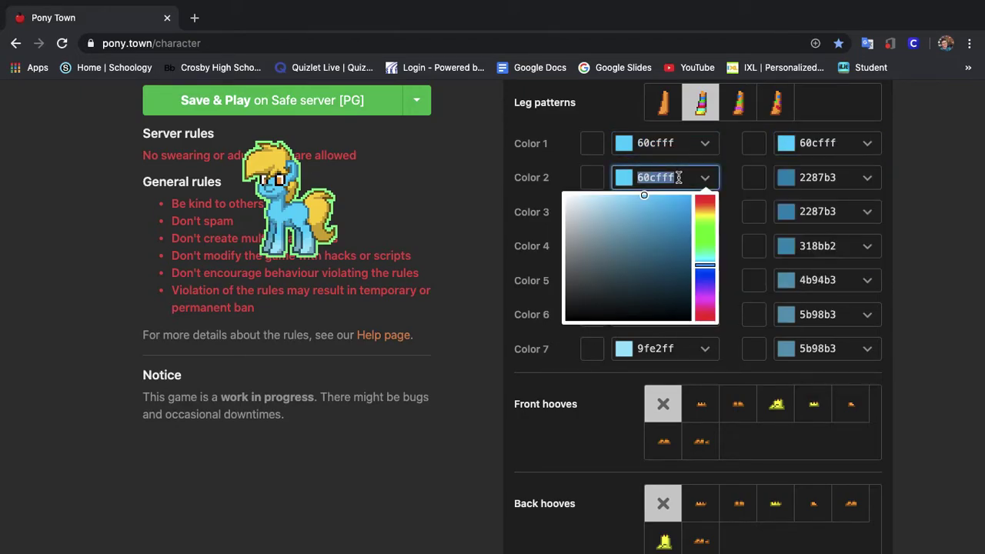
click(815, 177)
key(BackSpace)
key(ctrl+v)
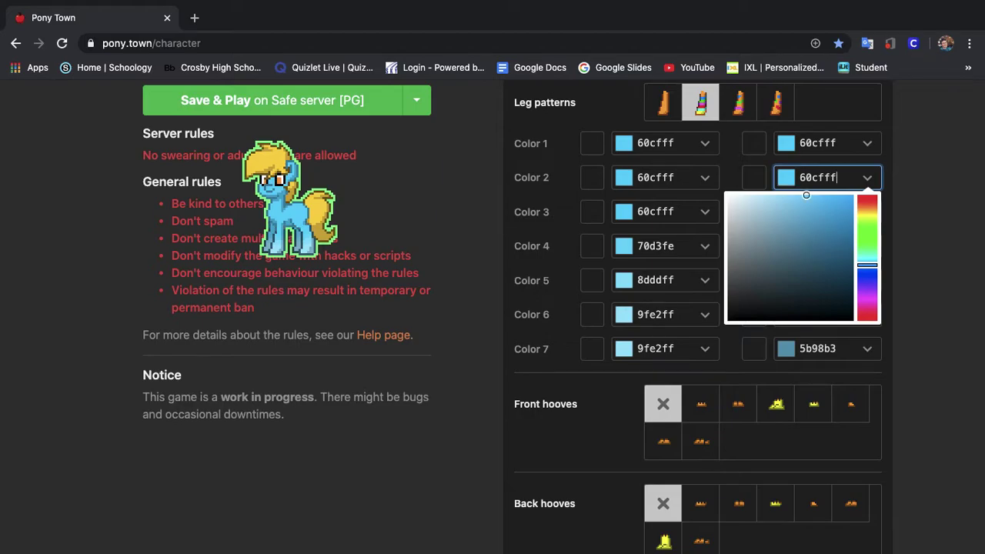
click(677, 210)
key(ctrl+c)
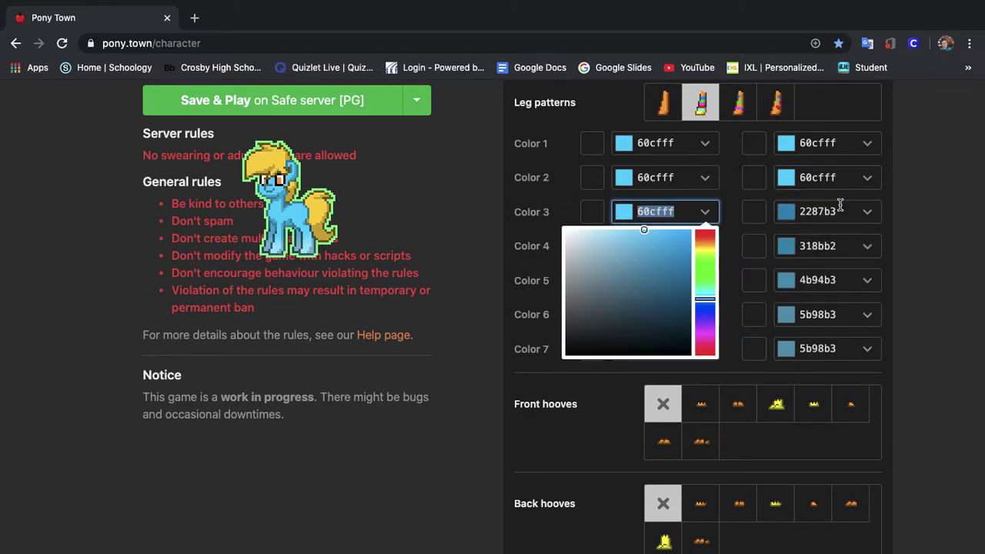
click(841, 209)
key(BackSpace)
key(ctrl+v)
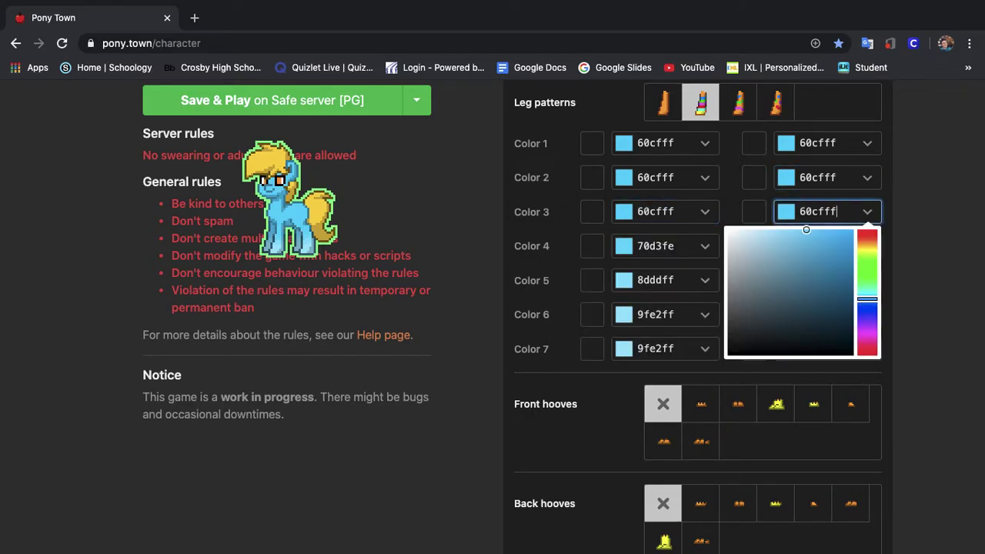
Step: Match leg pattern Color 4's outline to its 70d3fe fill and Color 5's outline to its 8dddff fill
click(659, 247)
key(ctrl+c)
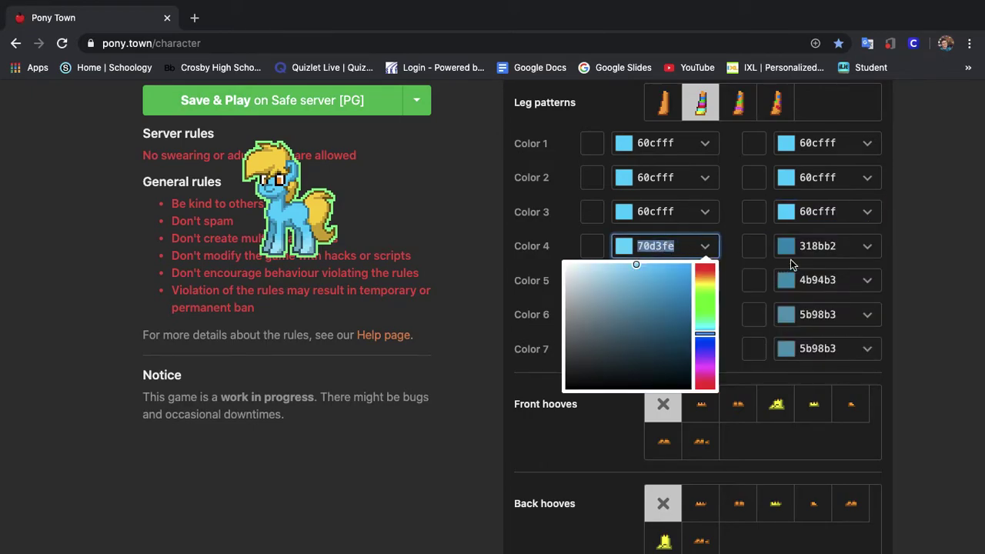
click(793, 248)
key(BackSpace)
key(ctrl+v)
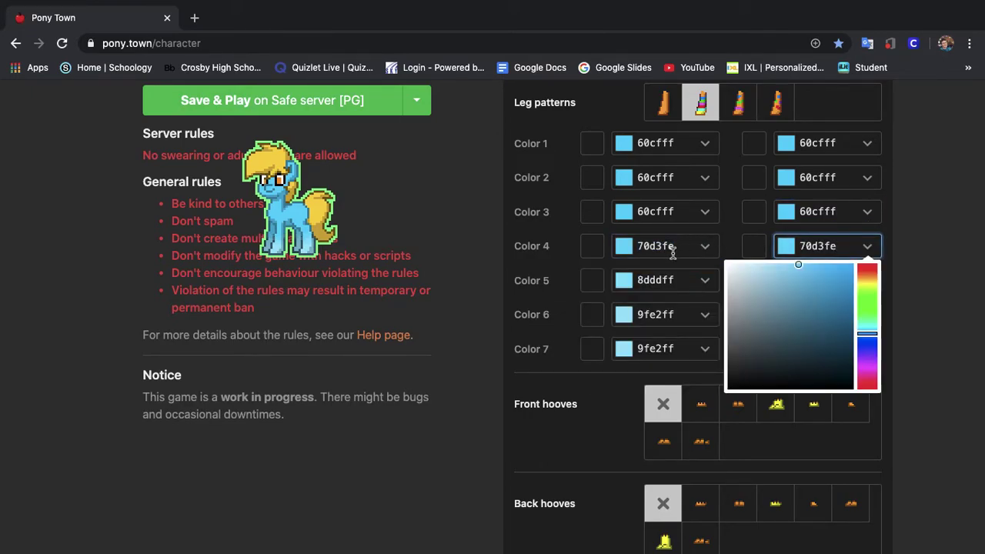
click(669, 280)
key(ctrl+c)
click(829, 283)
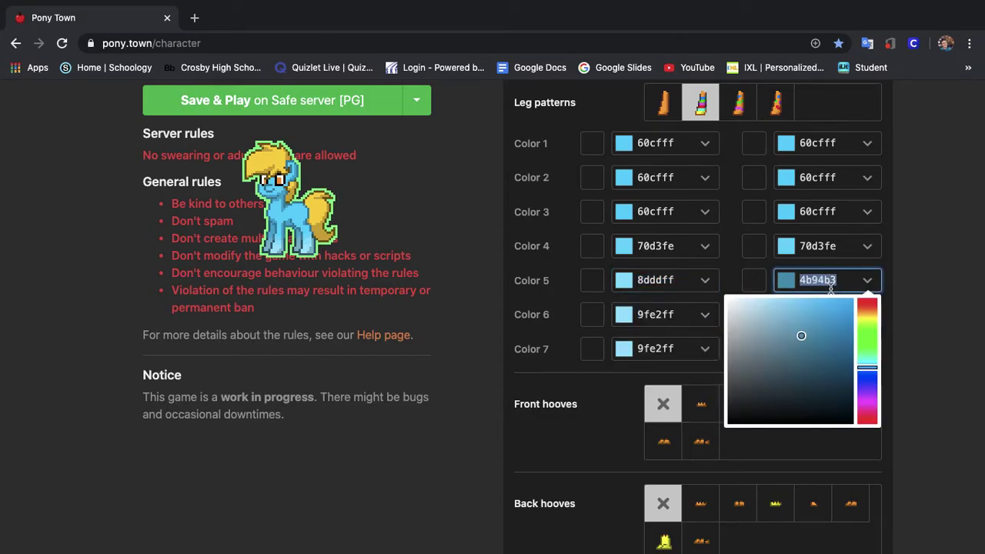
key(BackSpace)
key(ctrl+v)
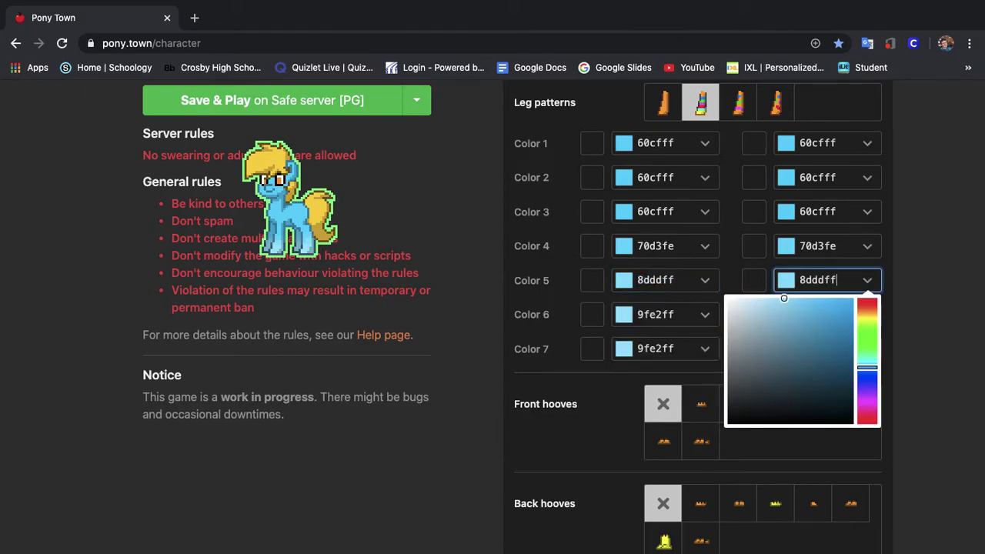
Step: Copy the fill values of leg pattern Colors 6 and 7 into their outlines, making both outlines 9fe2ff
click(671, 311)
key(ctrl+c)
click(822, 311)
key(BackSpace)
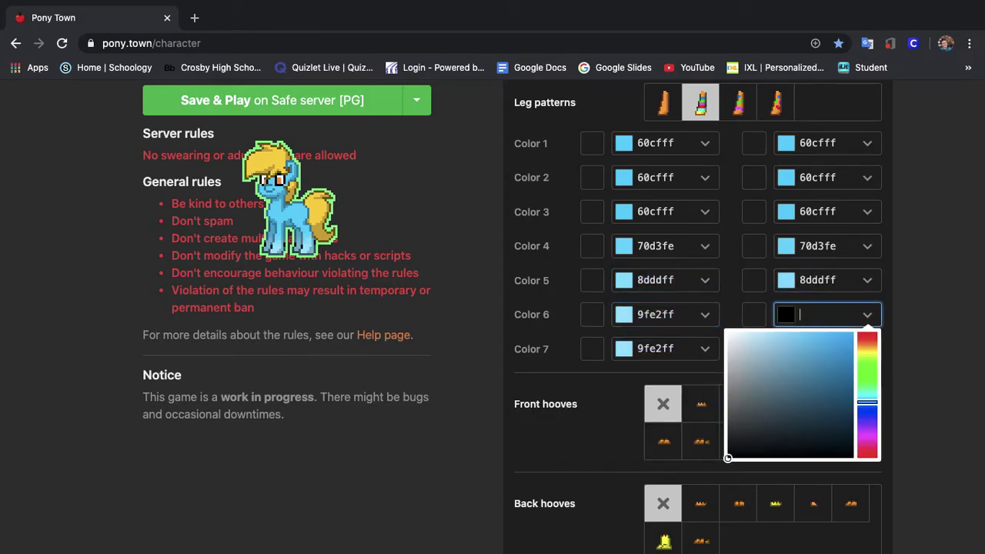
key(ctrl+v)
click(661, 351)
key(ctrl+c)
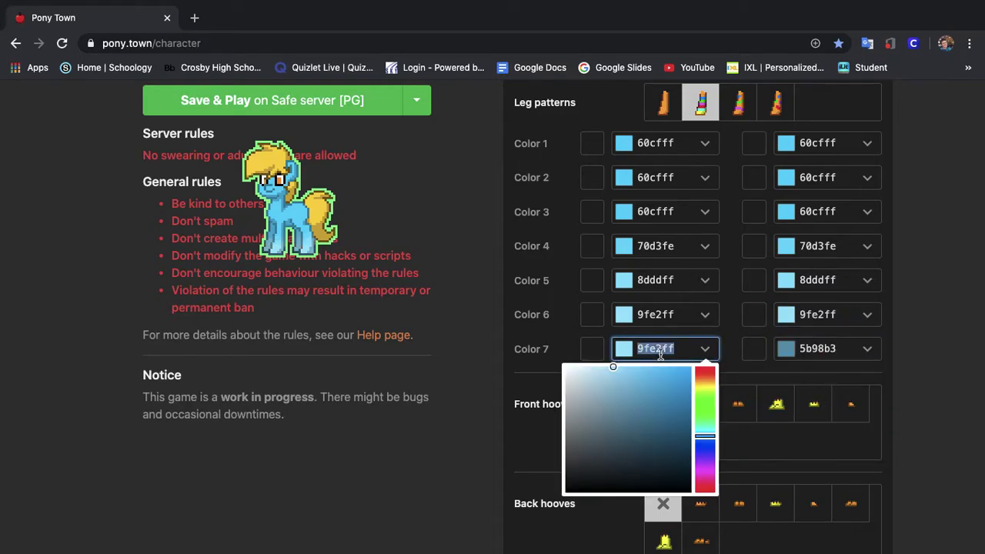
click(835, 350)
key(BackSpace)
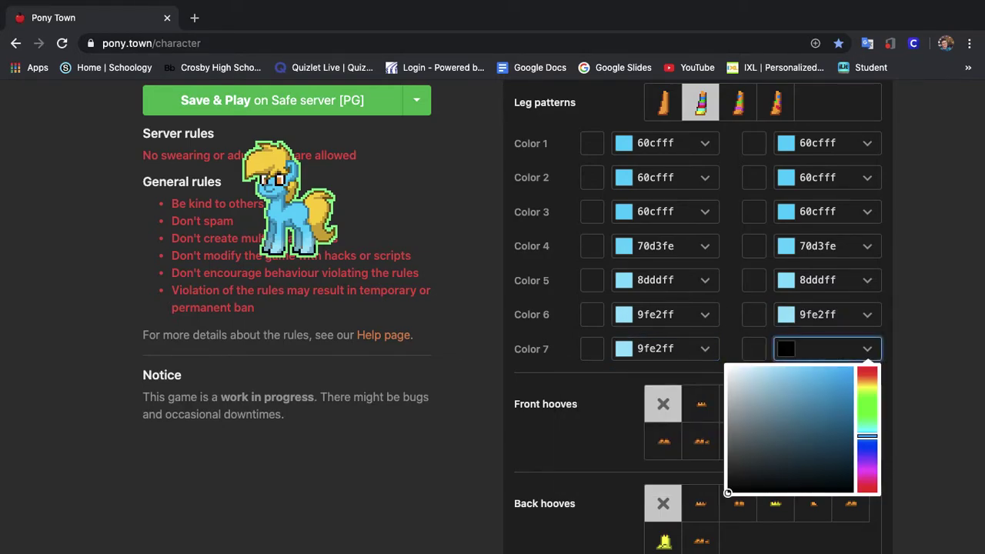
key(ctrl+v)
Step: Review the pony preview, the advanced outline options, the leg colors and the available hoof and horn styles
scroll(719, 315, up, 3)
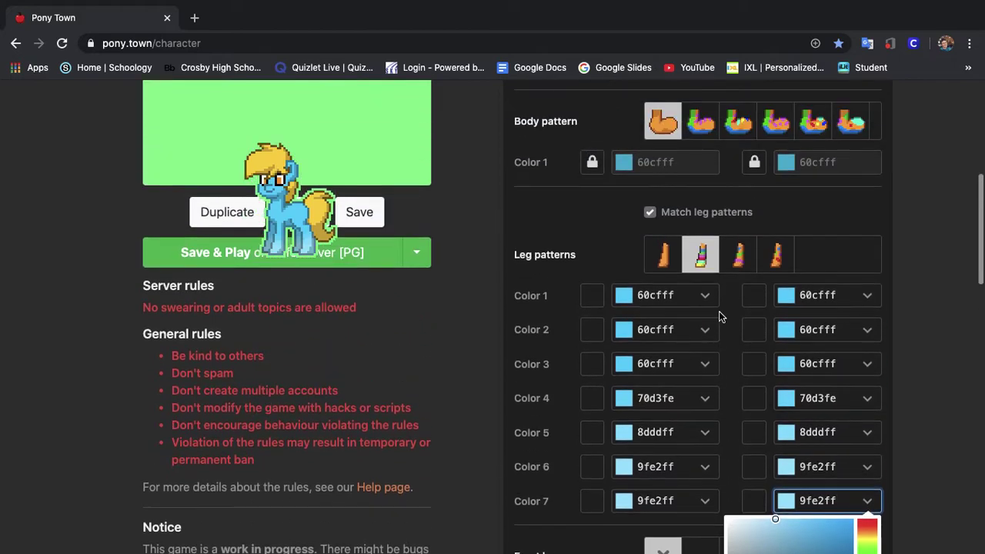
scroll(719, 311, up, 2)
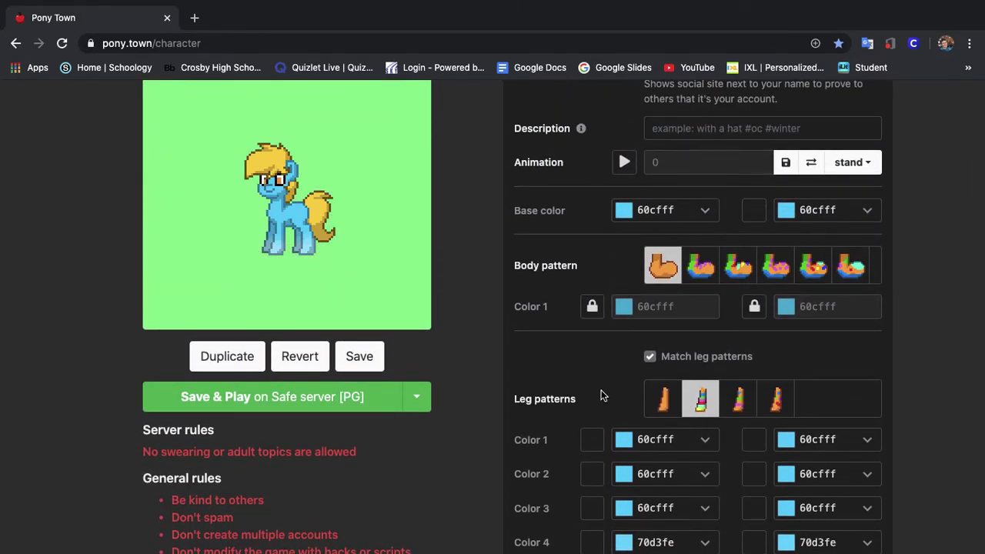
scroll(608, 385, up, 2)
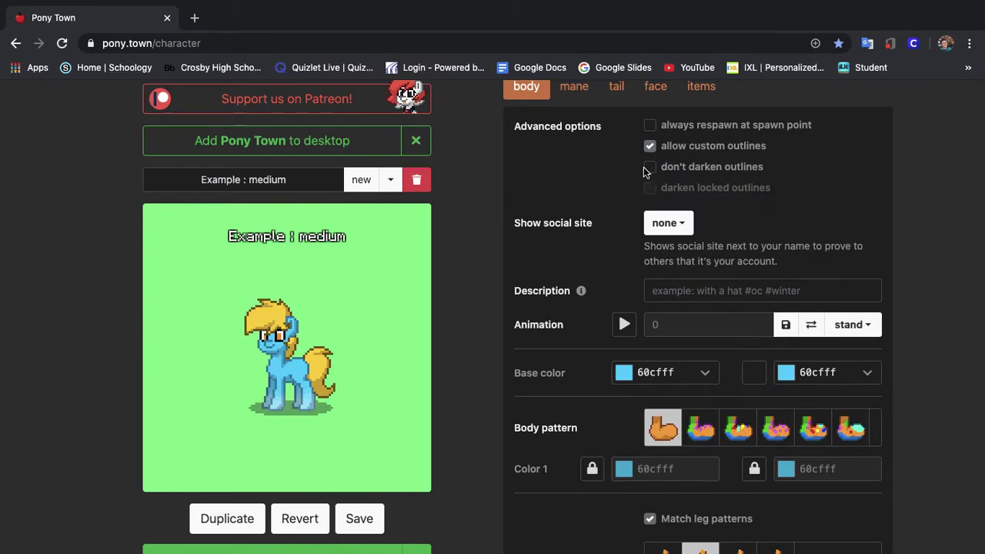
scroll(588, 263, down, 2)
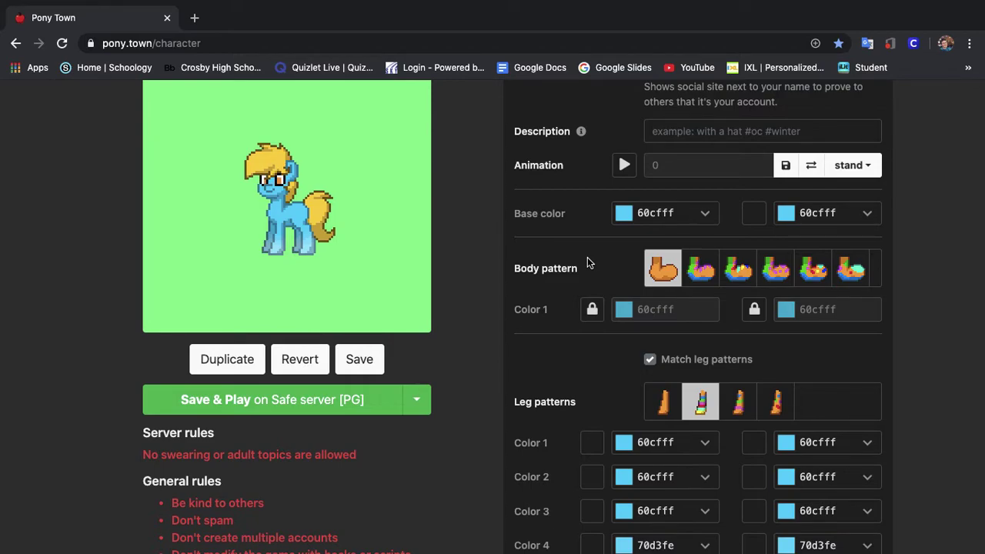
scroll(587, 257, down, 5)
click(606, 400)
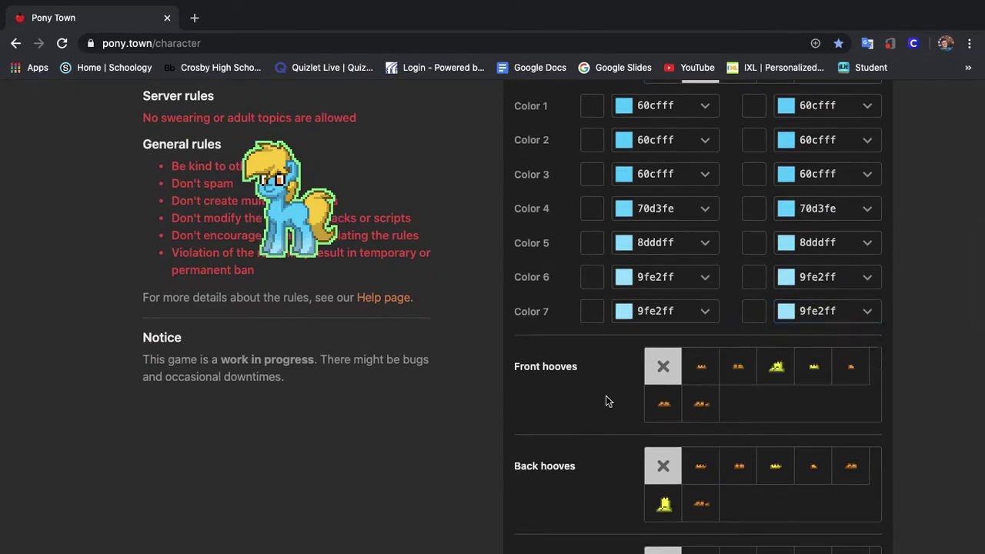
scroll(606, 400, down, 5)
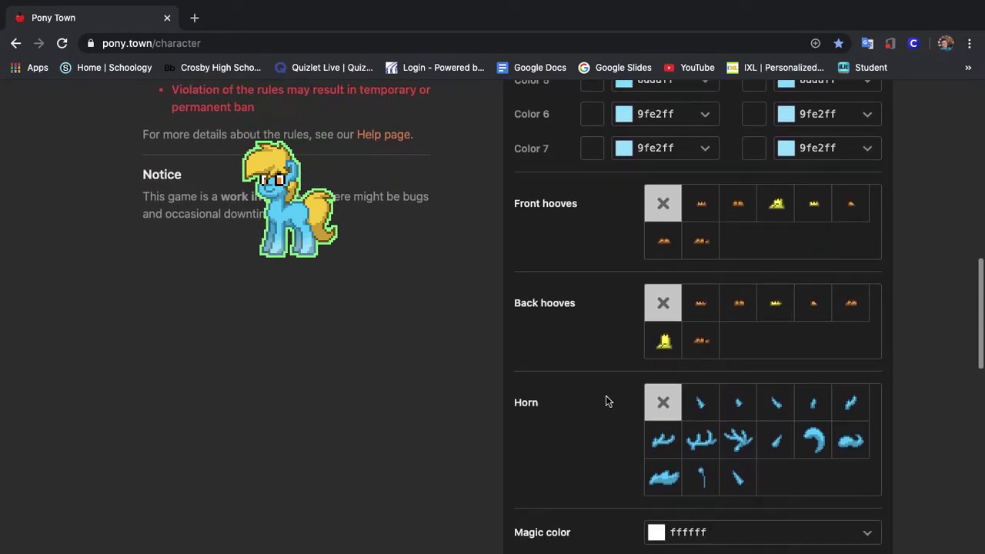
scroll(688, 233, up, 1)
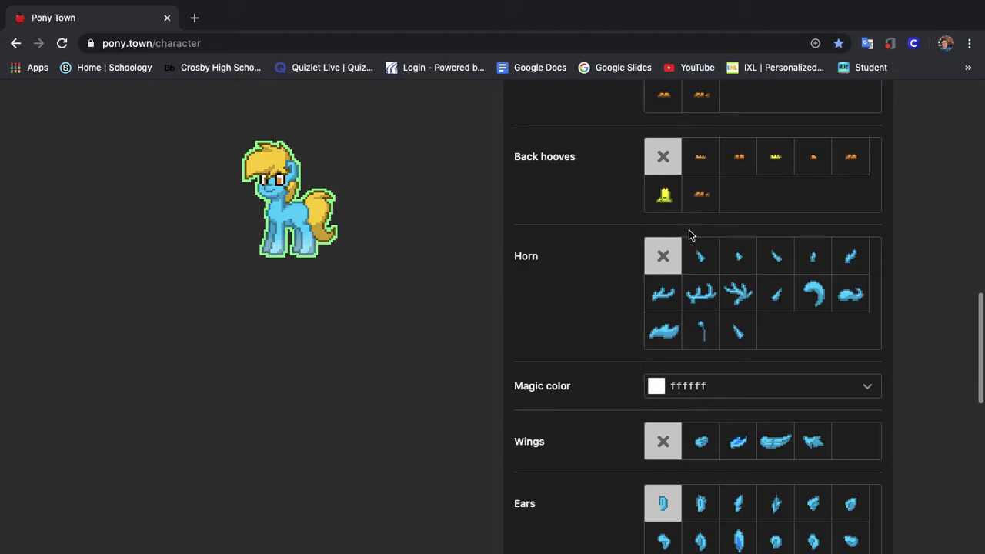
Step: Give the pony the first horn style with the three-color pattern, and unlock the horn's Color 1 fill
click(702, 259)
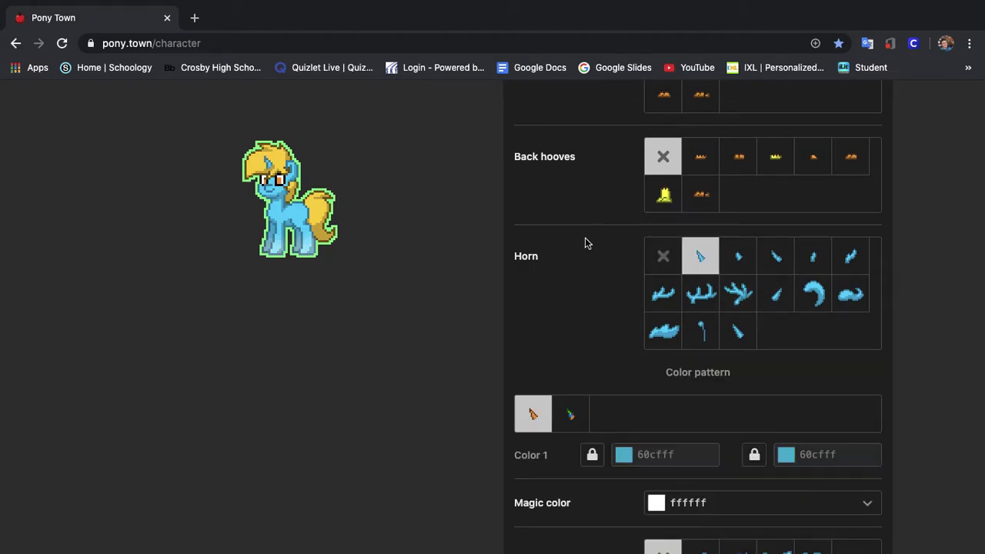
scroll(586, 244, down, 3)
click(570, 224)
click(592, 262)
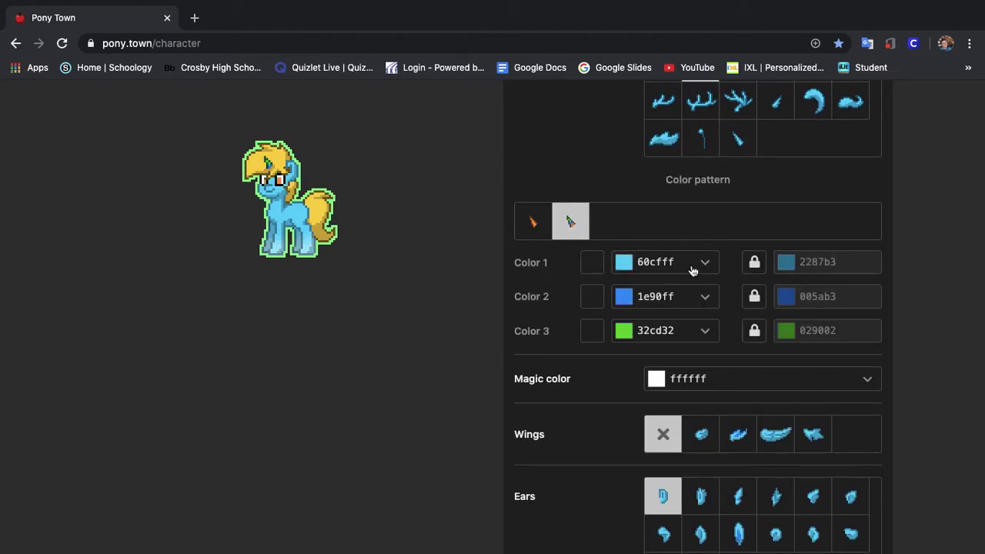
Step: Copy the horn's Color 1 fill value, 60cfff, into the fills of horn Colors 2 and 3
click(681, 262)
key(ctrl+c)
click(639, 165)
click(663, 296)
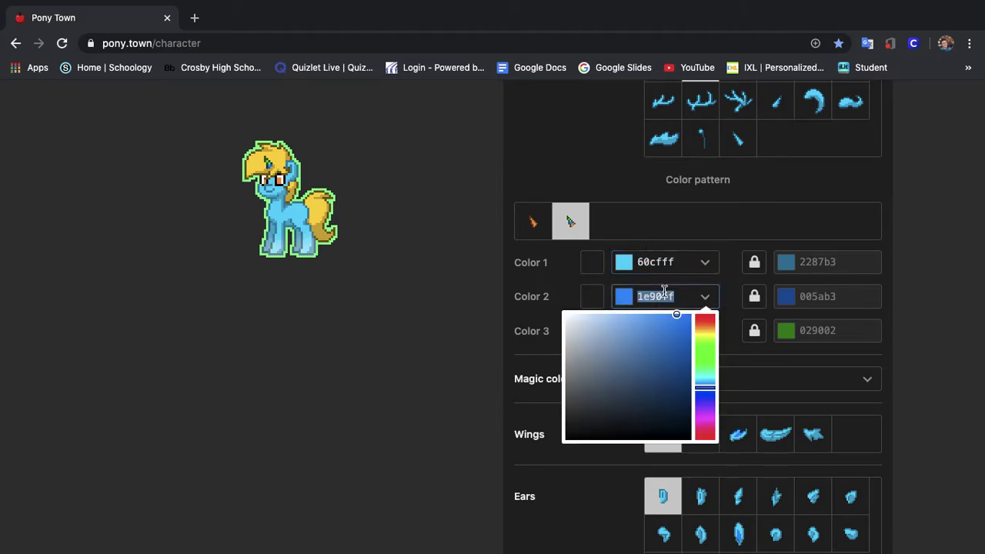
key(BackSpace)
key(ctrl+v)
click(567, 267)
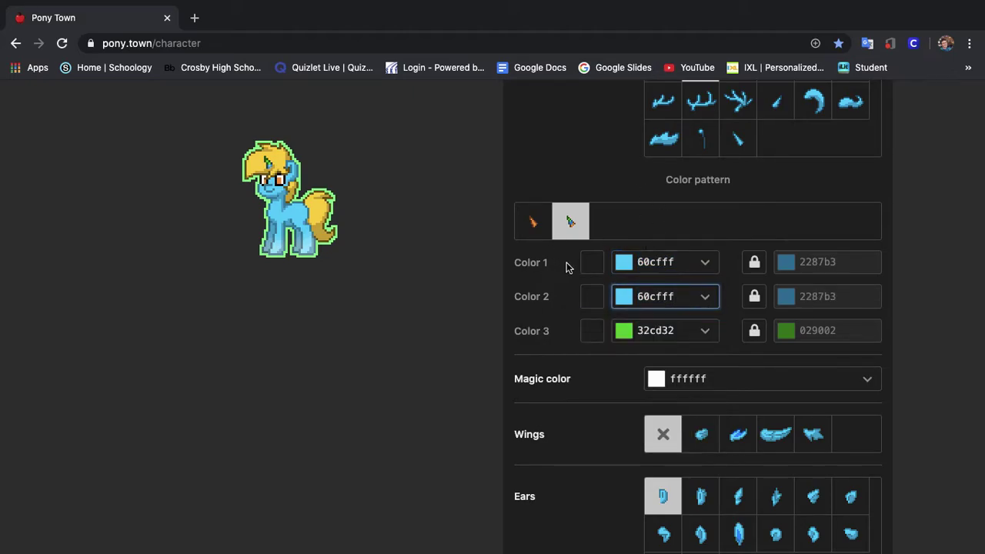
click(669, 333)
key(BackSpace)
key(ctrl+v)
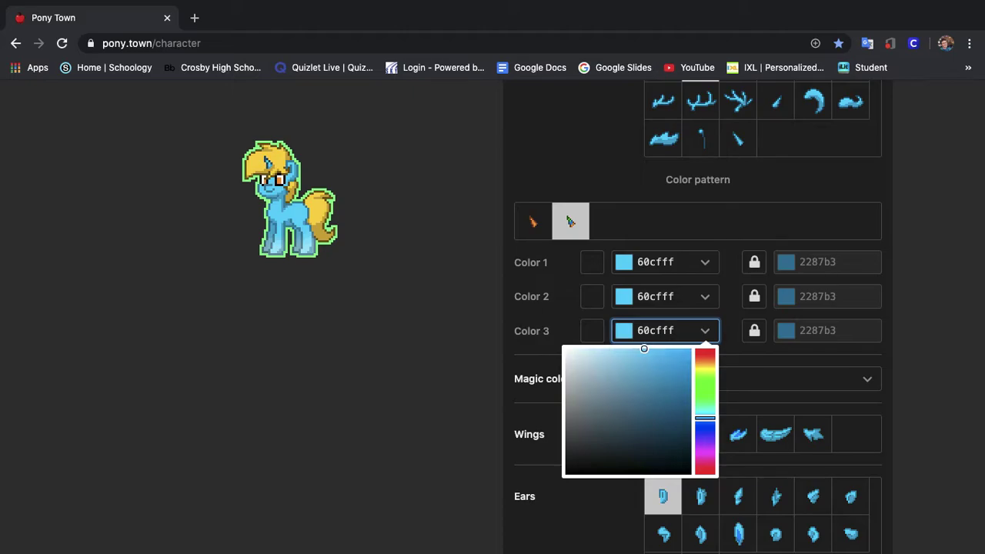
Step: Lighten the horn fills to 99e0ff for Color 2 and c6eeff for Color 3
click(668, 296)
drag(649, 318, 615, 314)
click(559, 271)
click(700, 332)
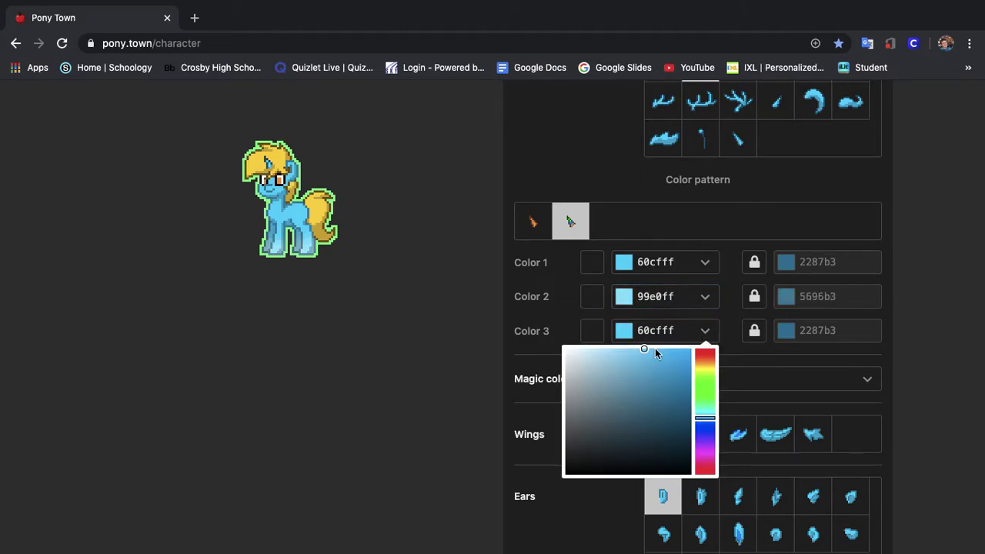
drag(645, 352, 590, 348)
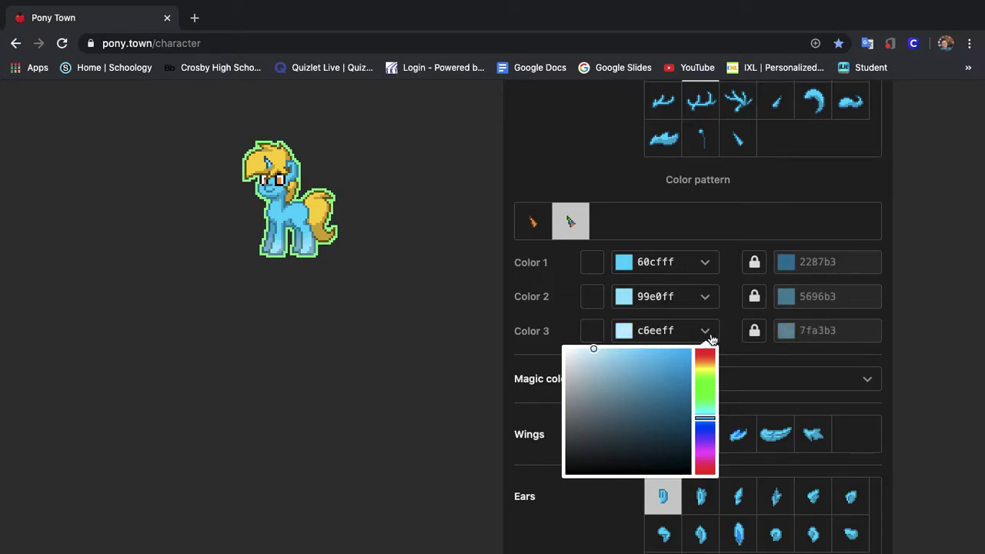
Step: Unlock the outline colors of all three horn pattern colors
click(754, 331)
click(754, 296)
click(755, 262)
Step: Copy the horn's Color 1 fill value into its outline, making the outline 60cfff
click(661, 262)
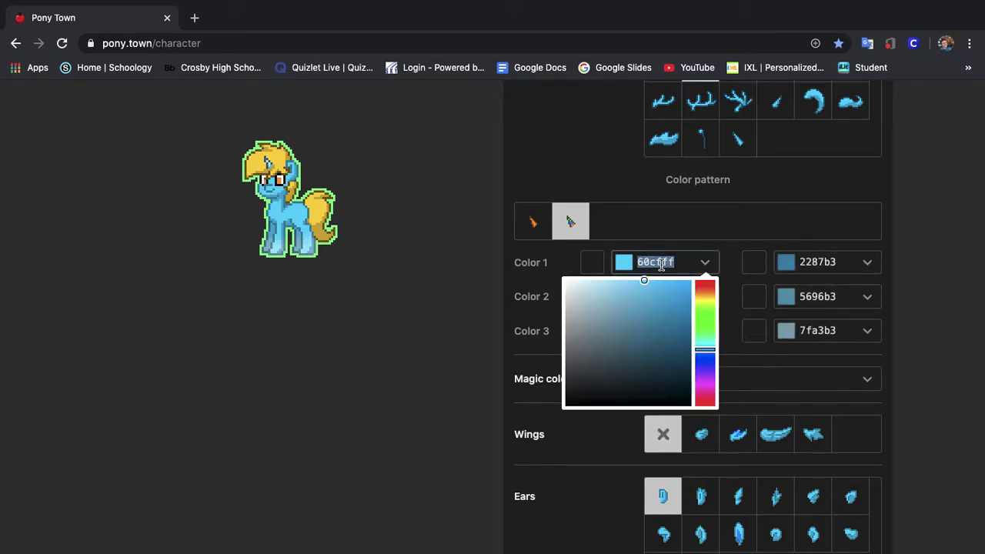
key(ctrl+c)
click(822, 262)
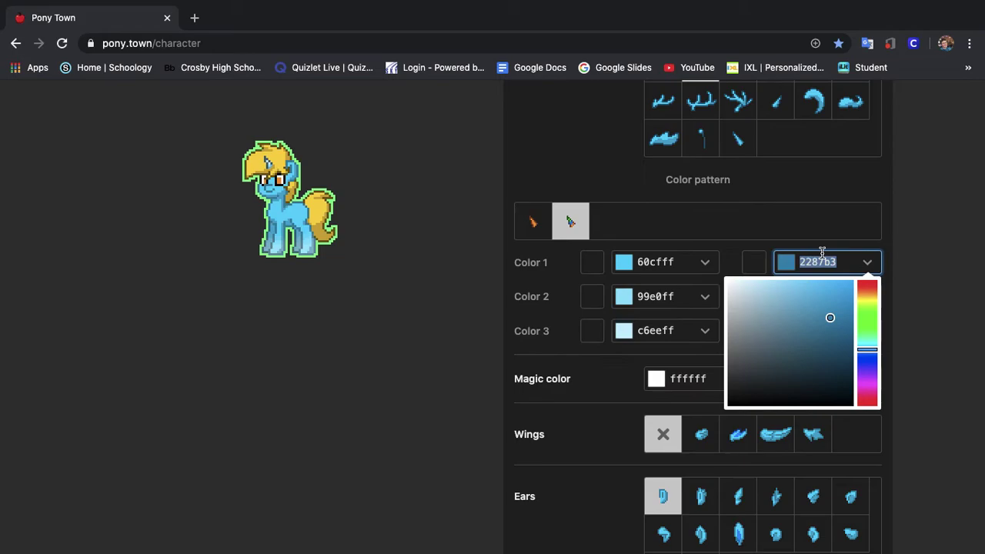
key(BackSpace)
key(ctrl+v)
Step: Match horn Color 2's outline to its 99e0ff fill and Color 3's outline to its c6eeff fill
click(676, 287)
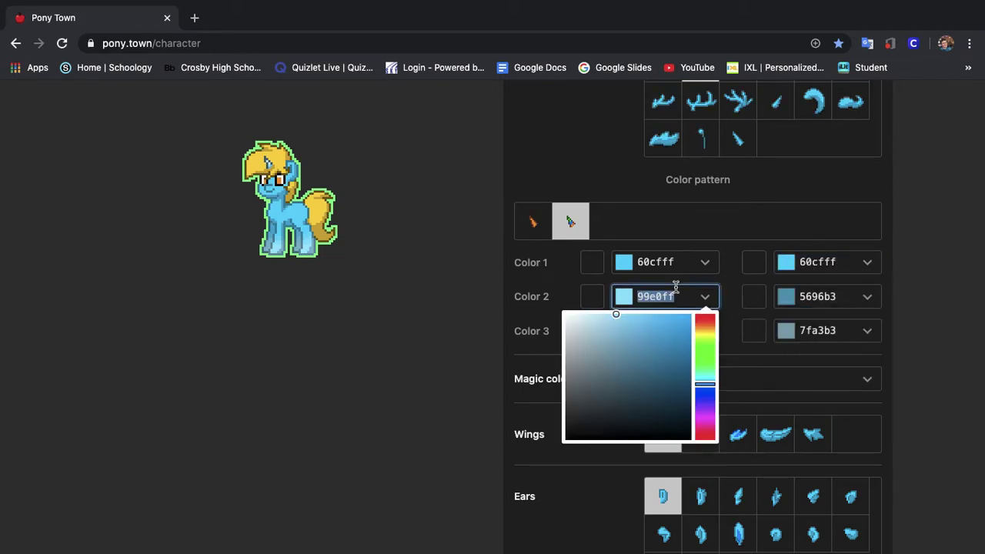
key(ctrl+c)
click(801, 297)
key(BackSpace)
key(ctrl+v)
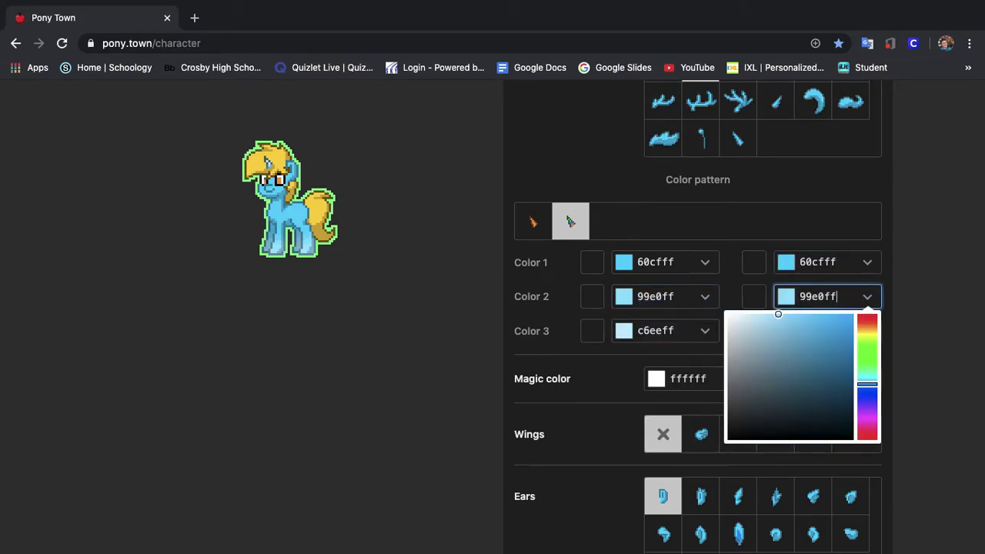
click(653, 332)
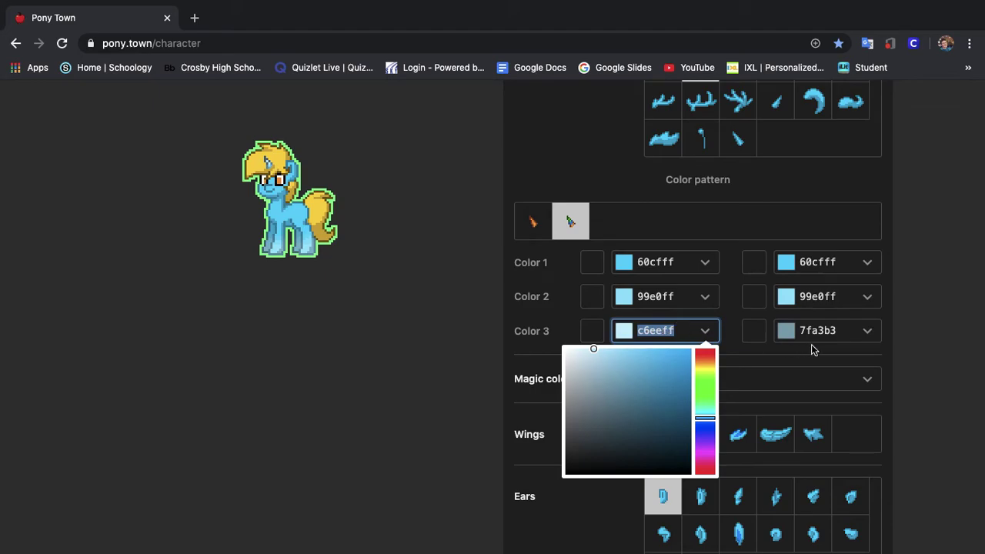
click(835, 330)
key(BackSpace)
key(ctrl+v)
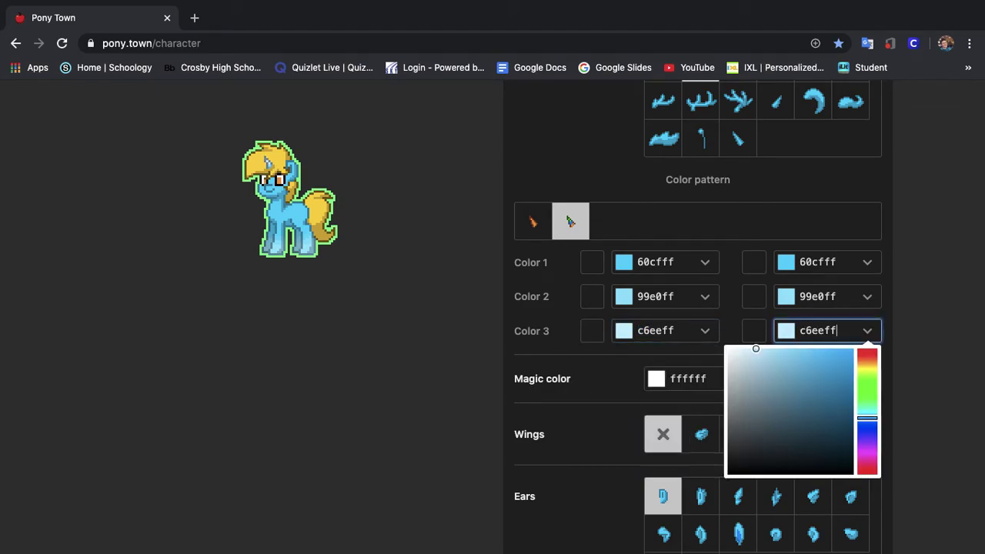
click(968, 282)
Step: Switch the ears to the three-color pattern and unlock the ear Color 1 fill
scroll(662, 381, down, 3)
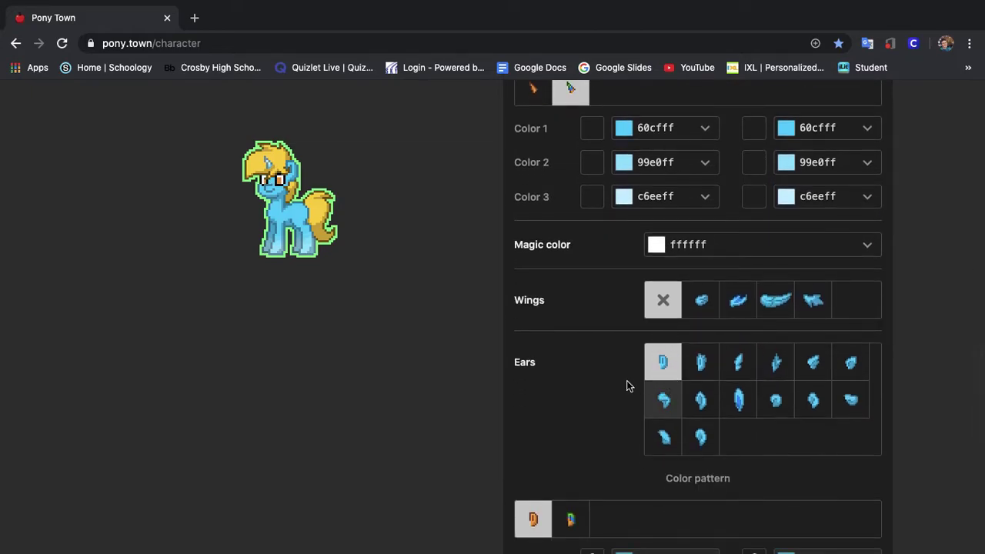
scroll(626, 386, down, 2)
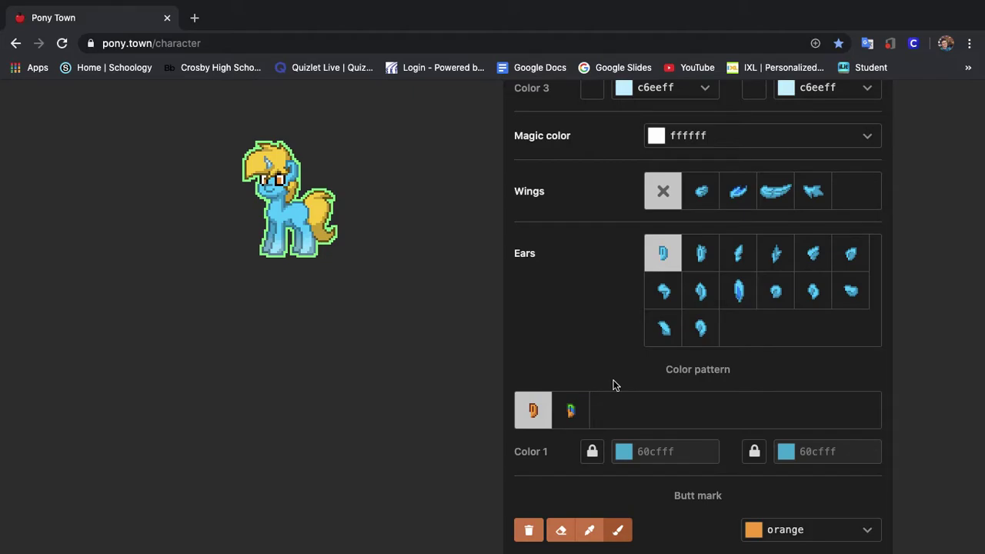
click(570, 410)
scroll(589, 273, down, 2)
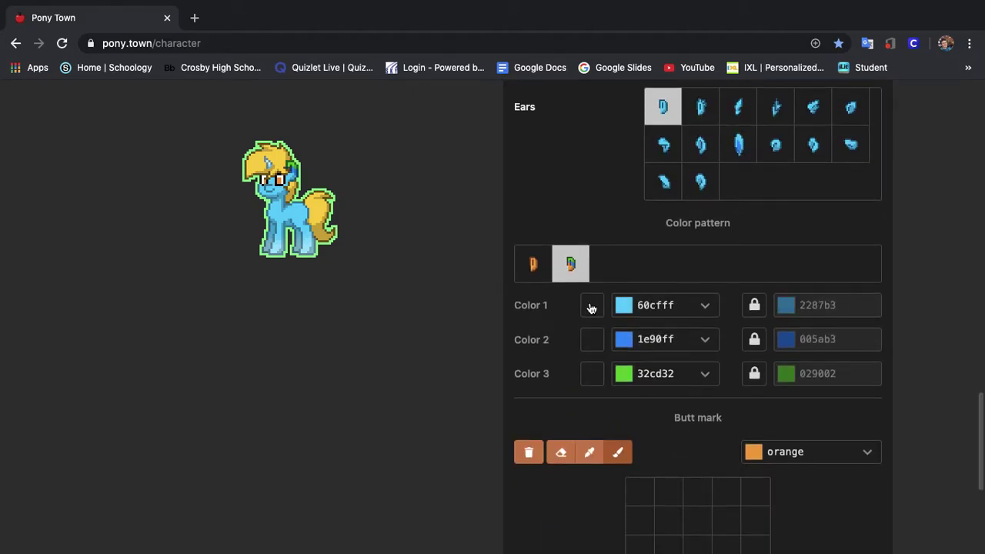
Step: Set the ear pattern's Color 2 fill to 60cfff to match Color 1
click(669, 307)
click(570, 311)
click(668, 340)
key(BackSpace)
key(ctrl+v)
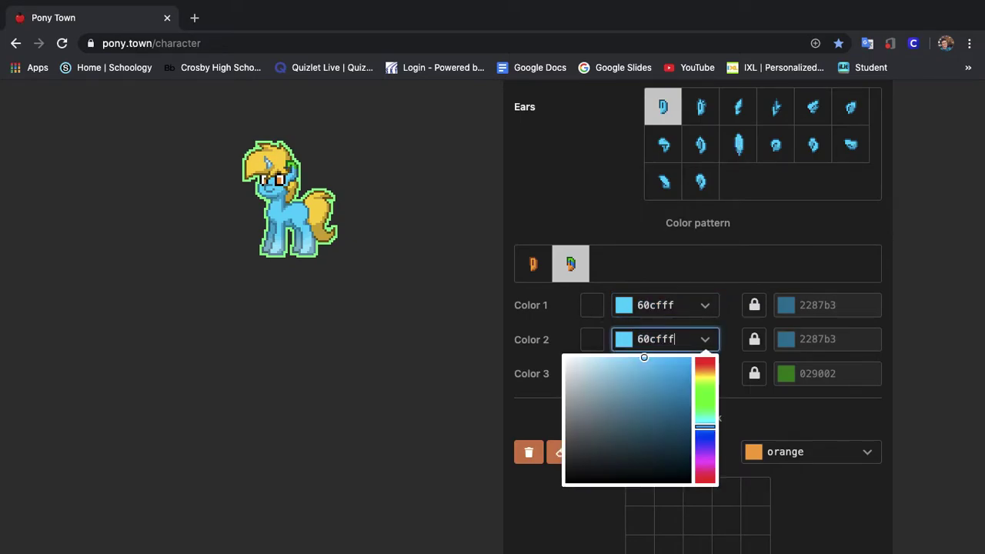
Step: Set the ear pattern's Color 3 fill to 60cfff to match Color 1
click(546, 327)
click(636, 374)
key(BackSpace)
key(ctrl+v)
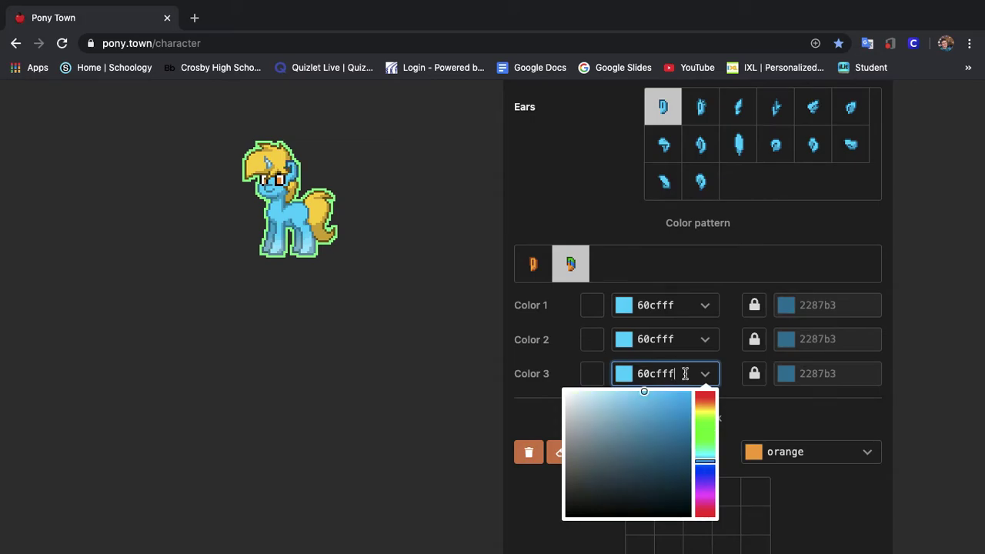
Step: Lighten the ear pattern's Color 2 fill to 92deff and its Color 3 fill to c0ecff
click(668, 339)
click(620, 357)
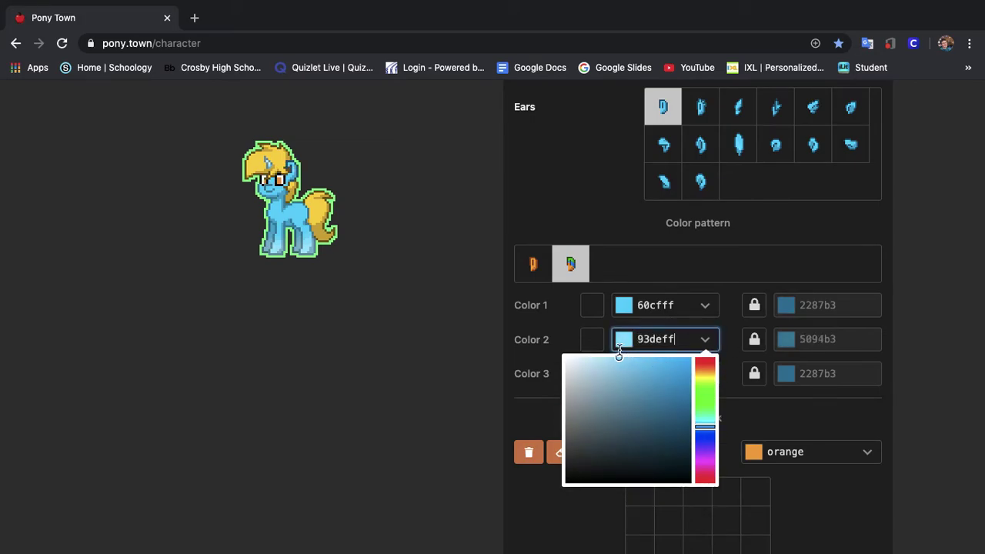
click(551, 308)
click(667, 373)
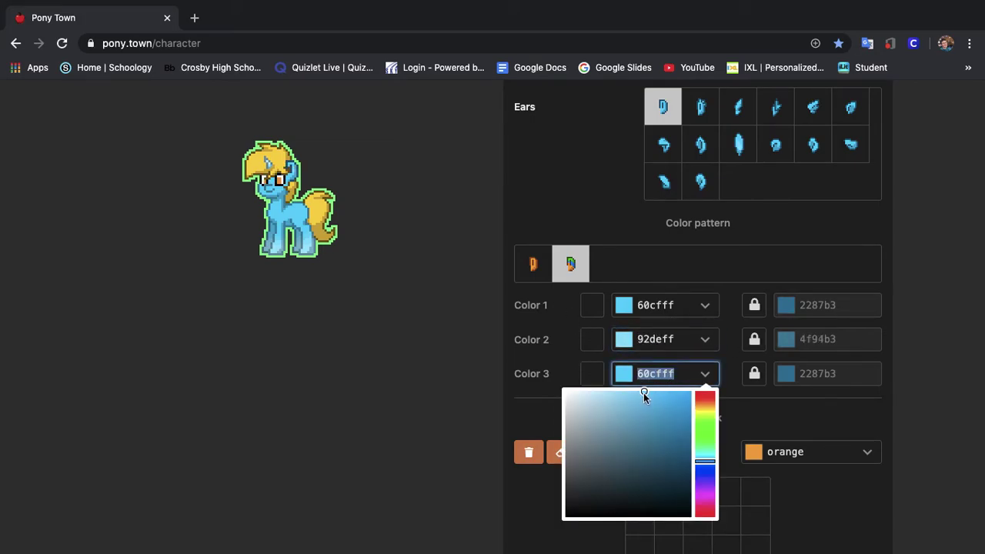
click(604, 391)
click(598, 390)
Step: Unlock the outlines of all three ear colors and set the Color 1 outline to 60cfff, copied from its fill
click(752, 375)
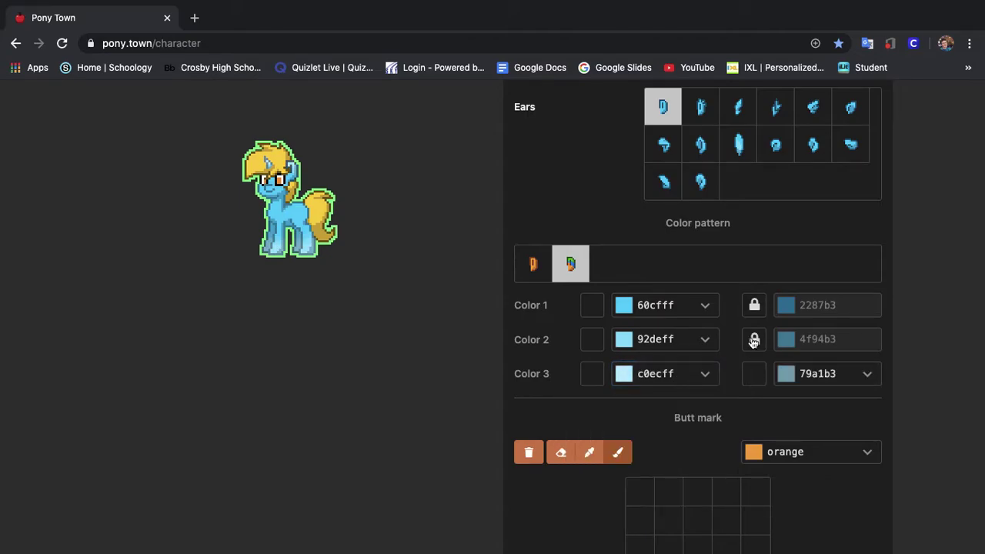
click(754, 340)
click(753, 306)
click(677, 301)
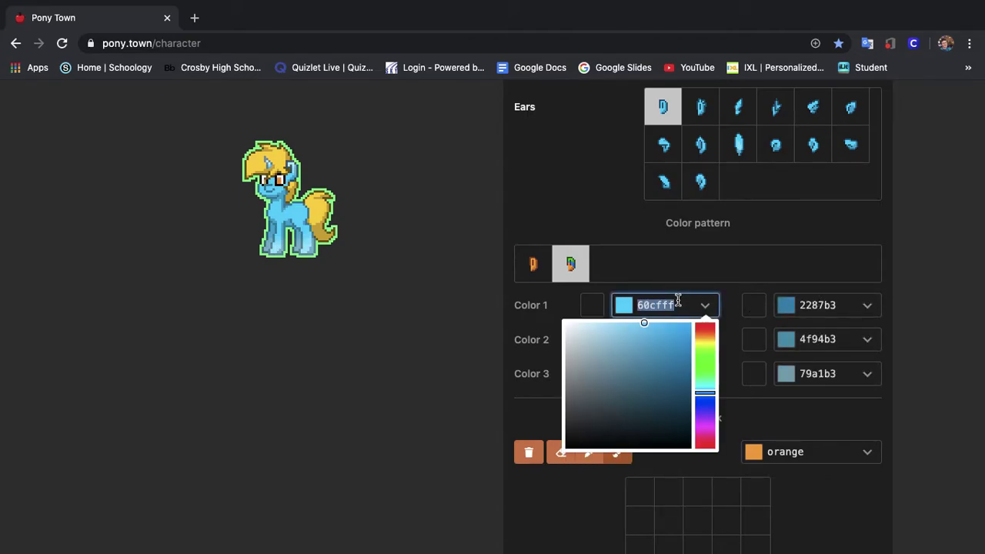
click(824, 305)
key(BackSpace)
key(ctrl+v)
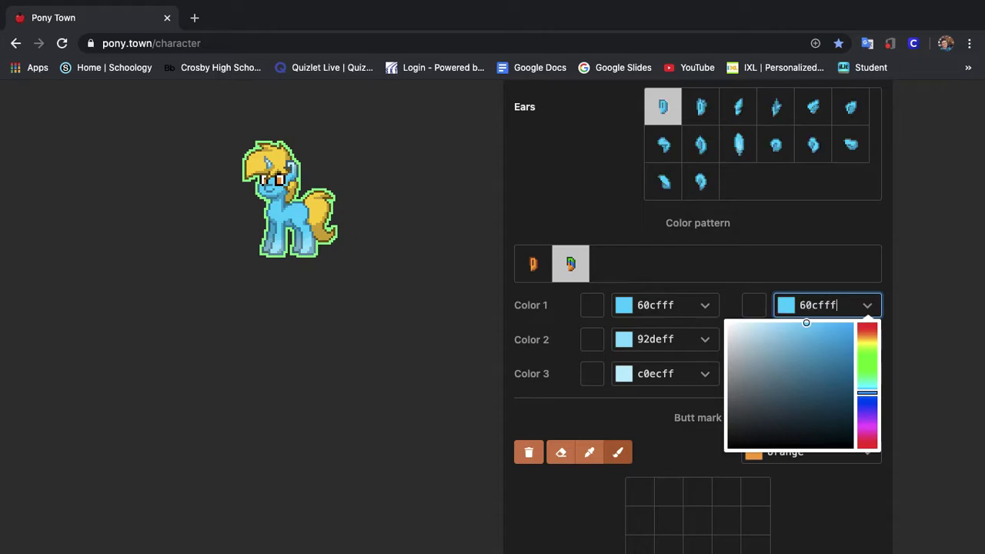
Step: Match ear Color 2's outline to its 92deff fill and Color 3's outline to its c0ecff fill
click(656, 339)
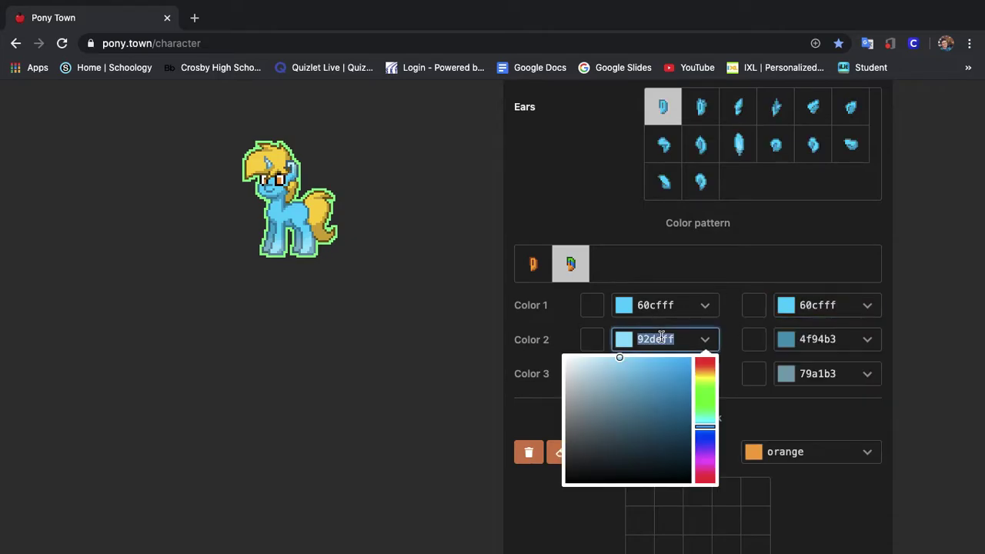
click(822, 339)
key(BackSpace)
key(ctrl+v)
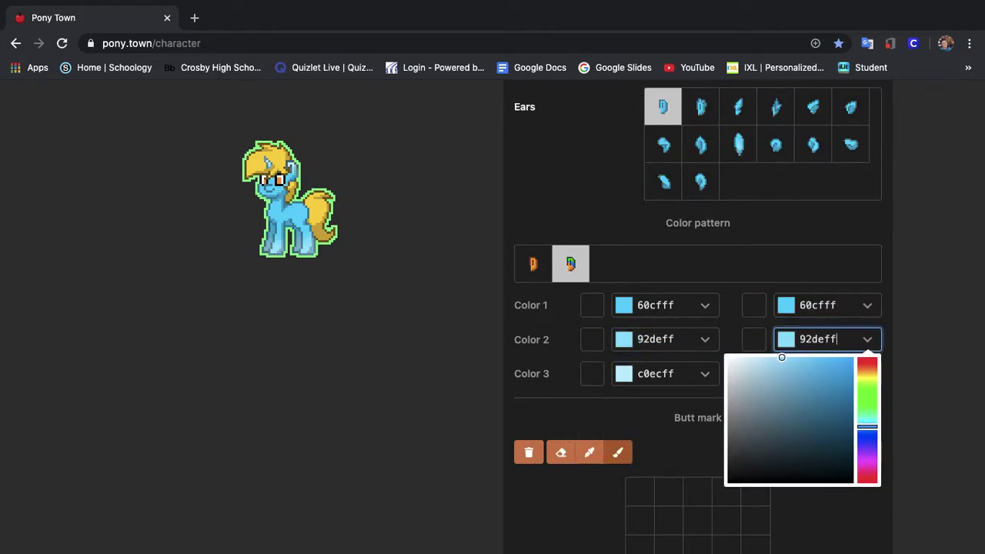
click(680, 365)
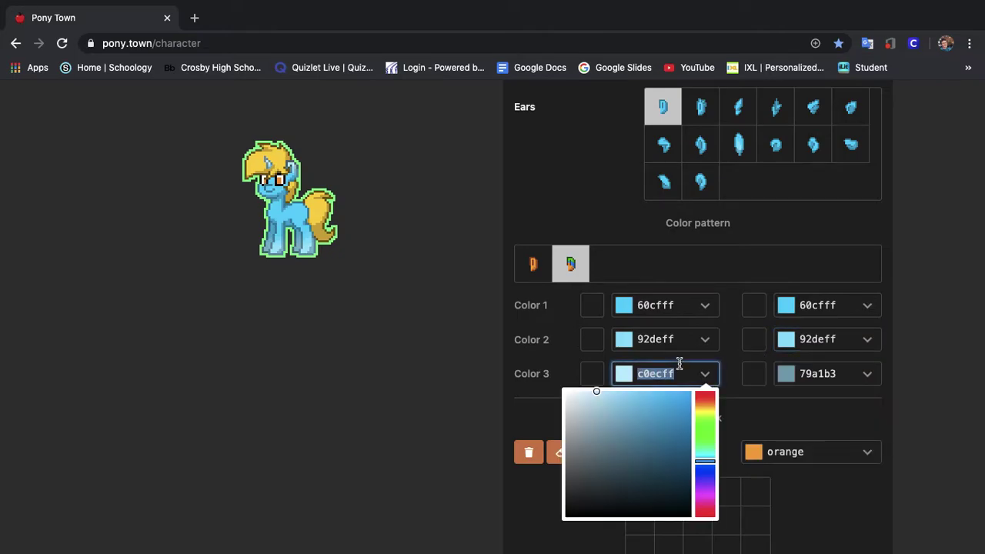
click(810, 369)
key(BackSpace)
key(ctrl+v)
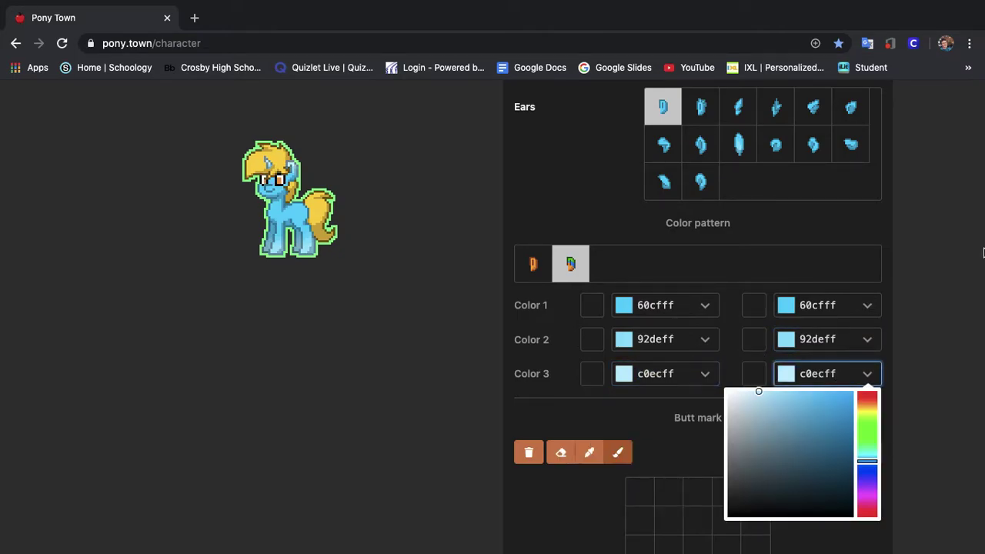
click(937, 266)
Step: Switch from the body settings to the pony's mane settings
scroll(737, 206, up, 8)
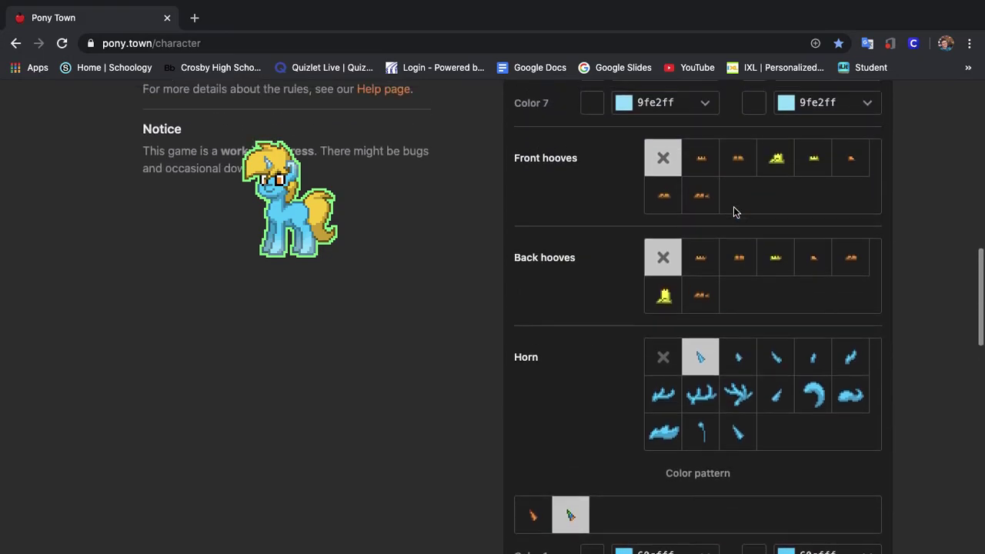
scroll(734, 206, up, 10)
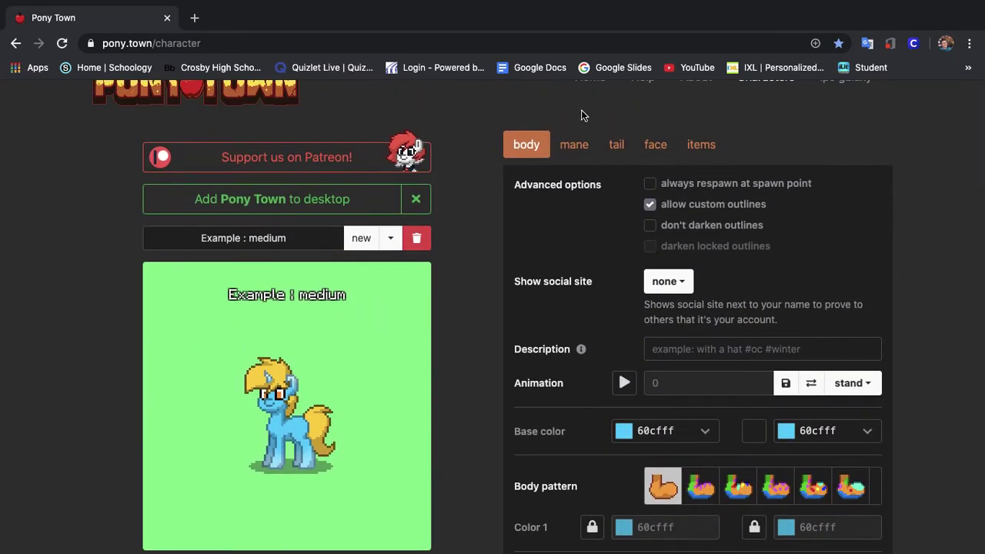
click(574, 146)
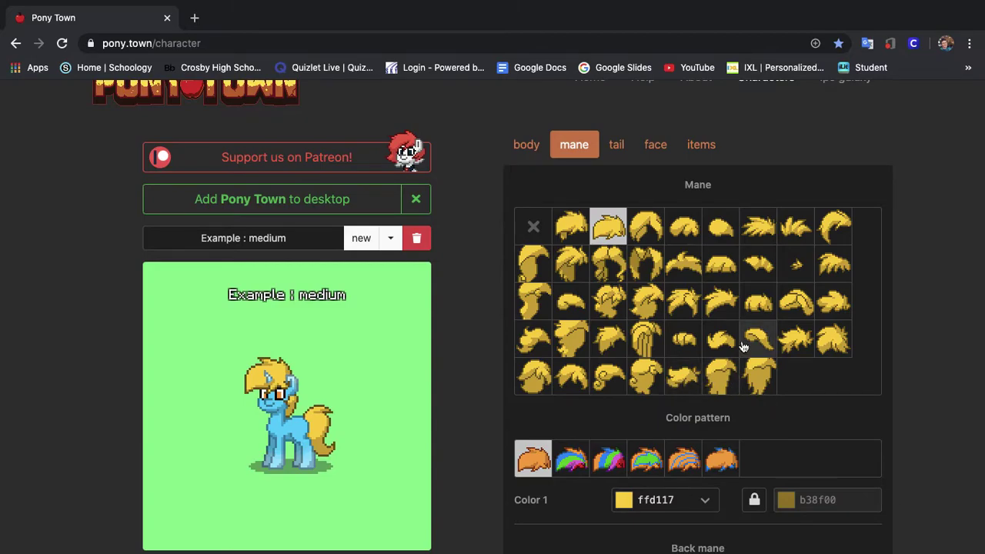
scroll(455, 352, down, 3)
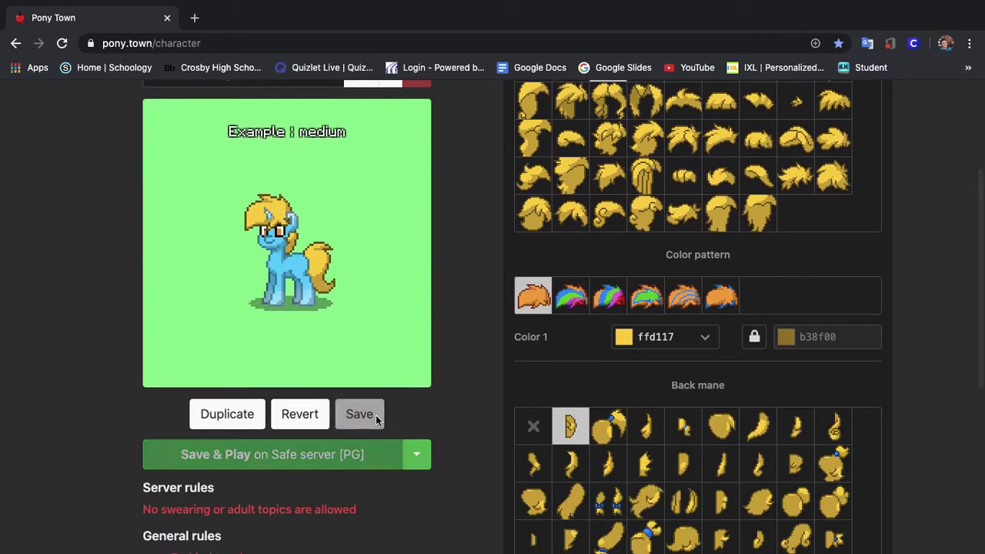
scroll(376, 415, up, 3)
Step: Load the second "Example : easy" pony from the saved ponies and copy its mane Color 1 value, 5e44fa
click(390, 207)
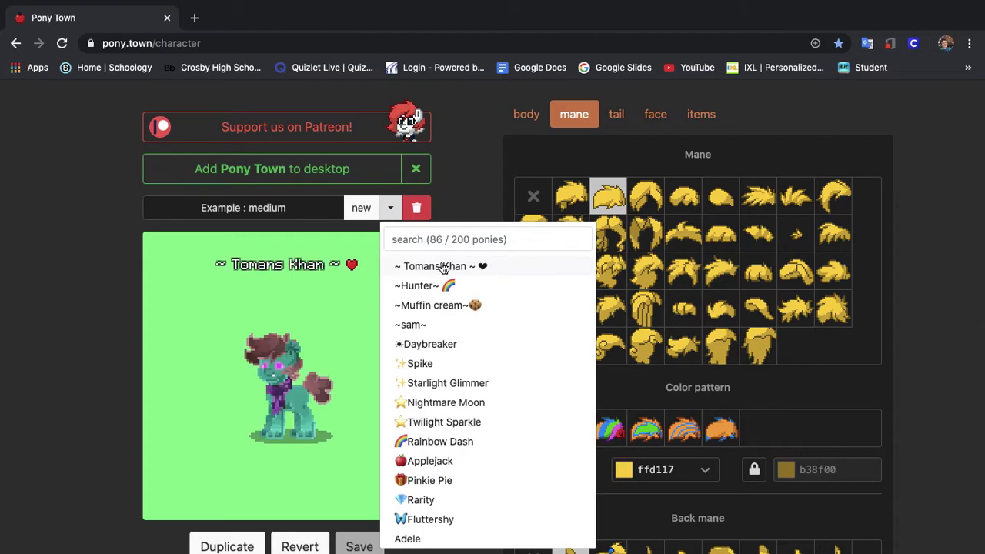
text(ex)
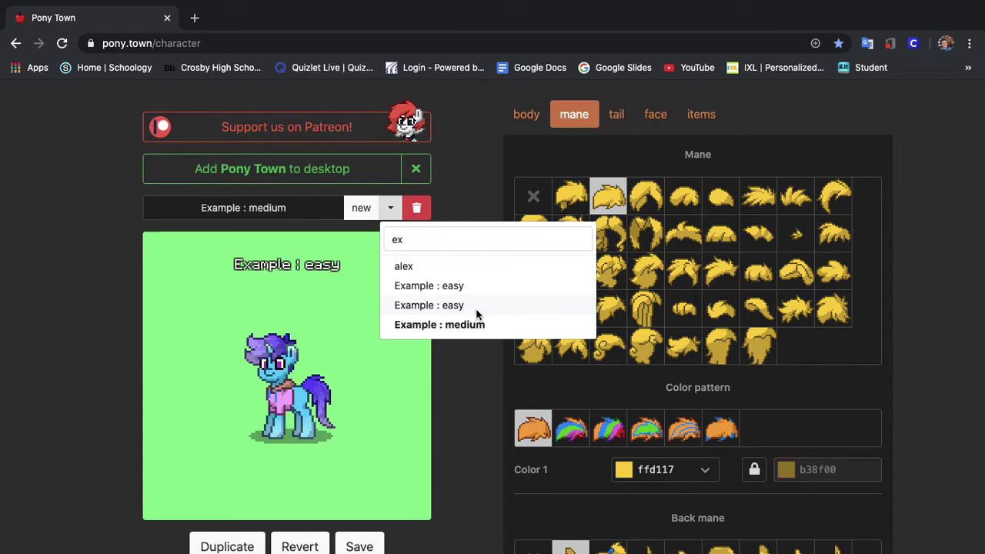
click(478, 316)
scroll(677, 416, down, 3)
click(712, 377)
key(super+c)
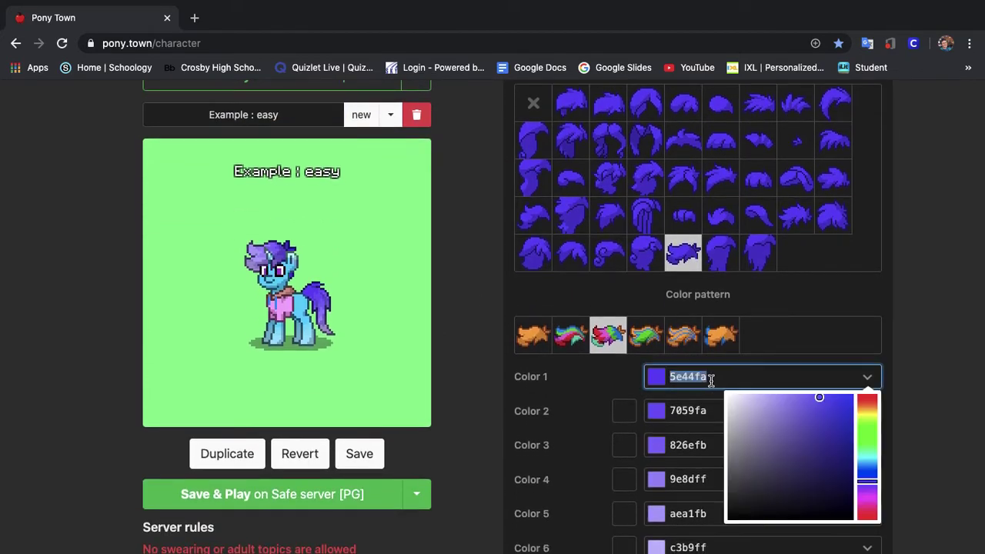
Step: Find the "Example : medium" pony among the saved ponies and load it again
click(391, 115)
text(ex)
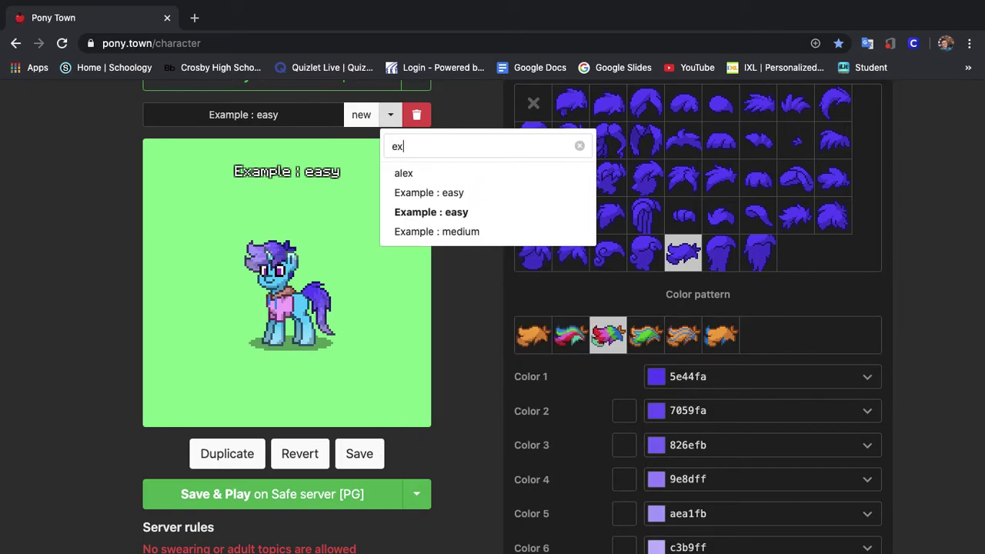
click(457, 231)
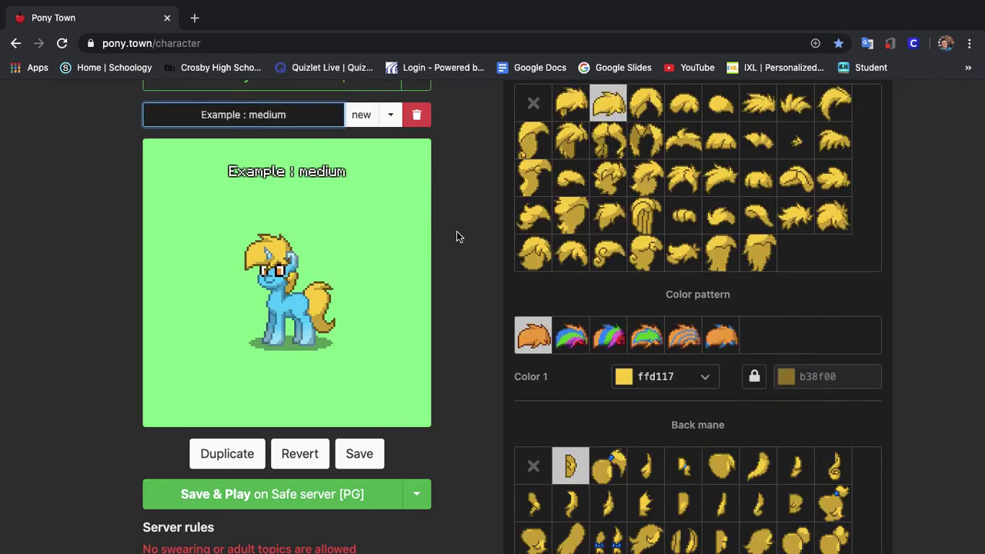
Step: Give the mane the fifth style in the last row and the third, six-color pattern
click(684, 254)
scroll(683, 254, down, 2)
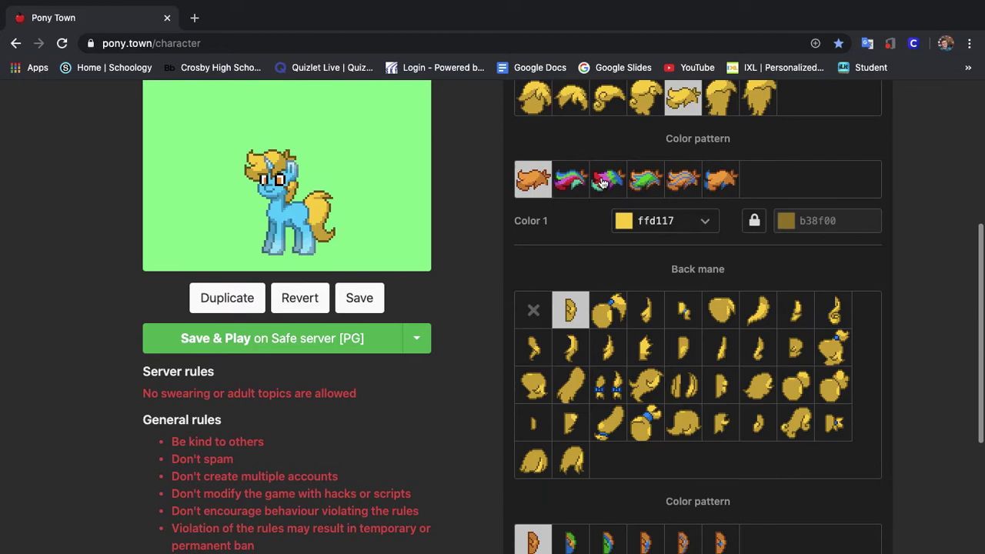
click(603, 182)
Step: Set the mane pattern's Color 1, Color 2 and Color 3 fills to 5e44fa
click(658, 221)
key(BackSpace)
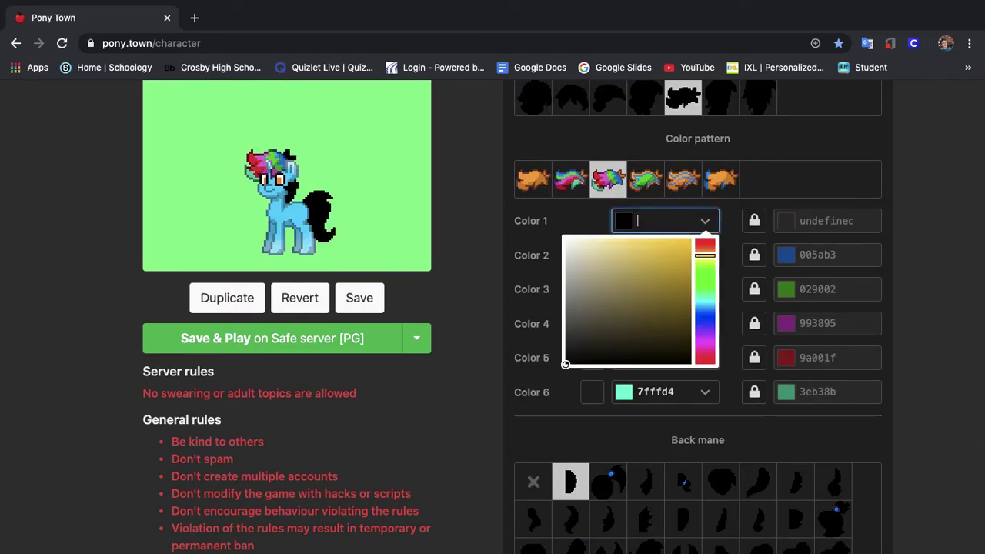
text(5e44fa)
click(566, 226)
click(682, 260)
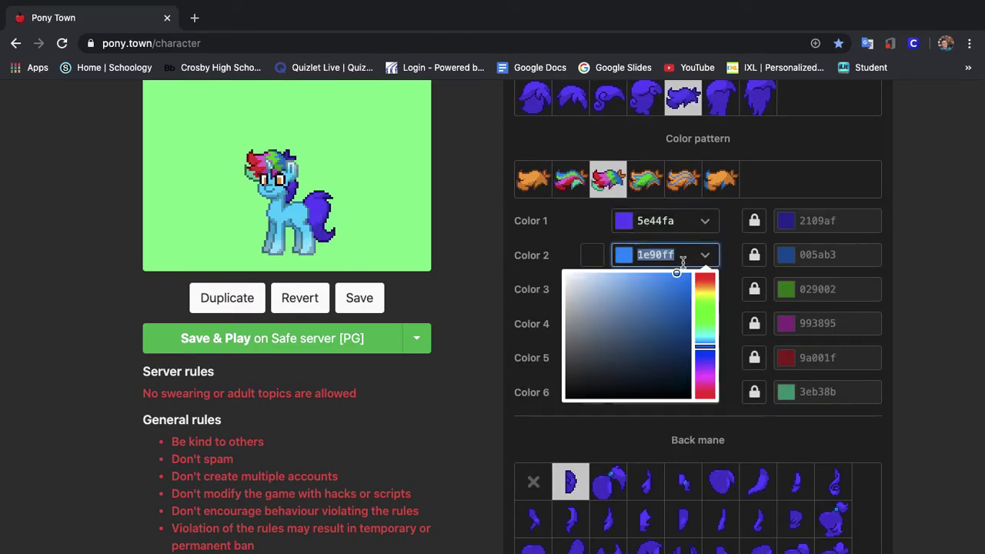
key(BackSpace)
text(5e44fa)
click(603, 235)
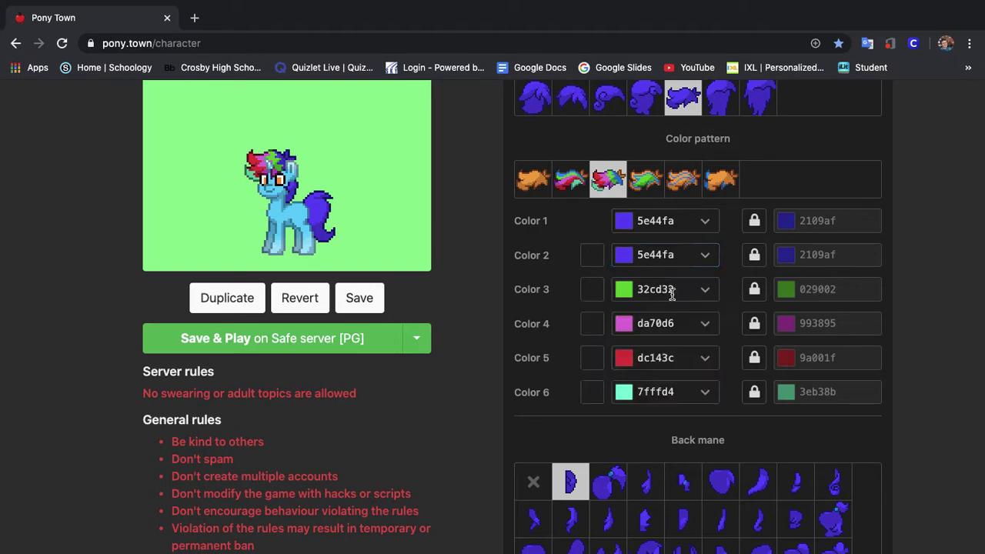
click(662, 290)
key(BackSpace)
text(5e44fa)
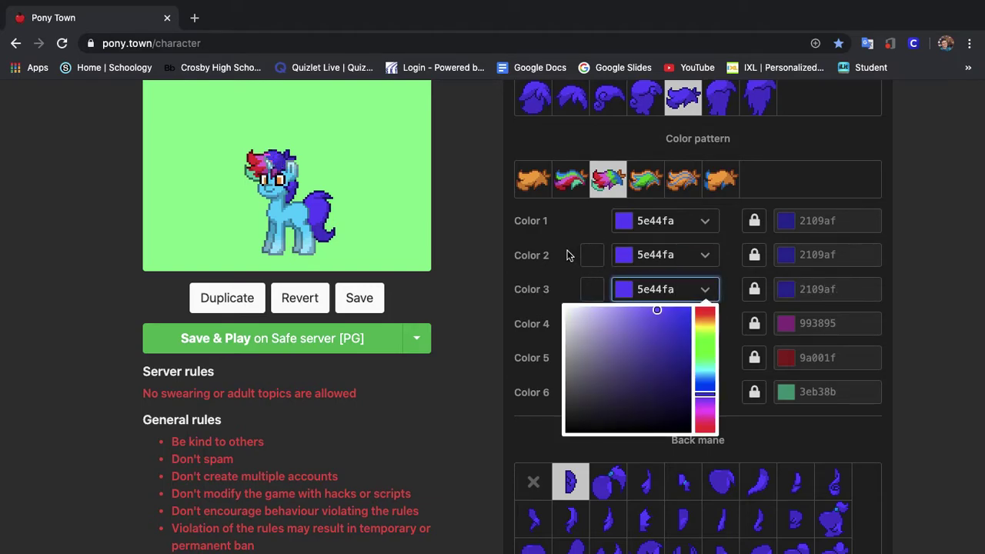
click(562, 246)
Step: Set the mane pattern's Color 4, Color 5 and Color 6 fills to 5e44fa
click(666, 324)
key(BackSpace)
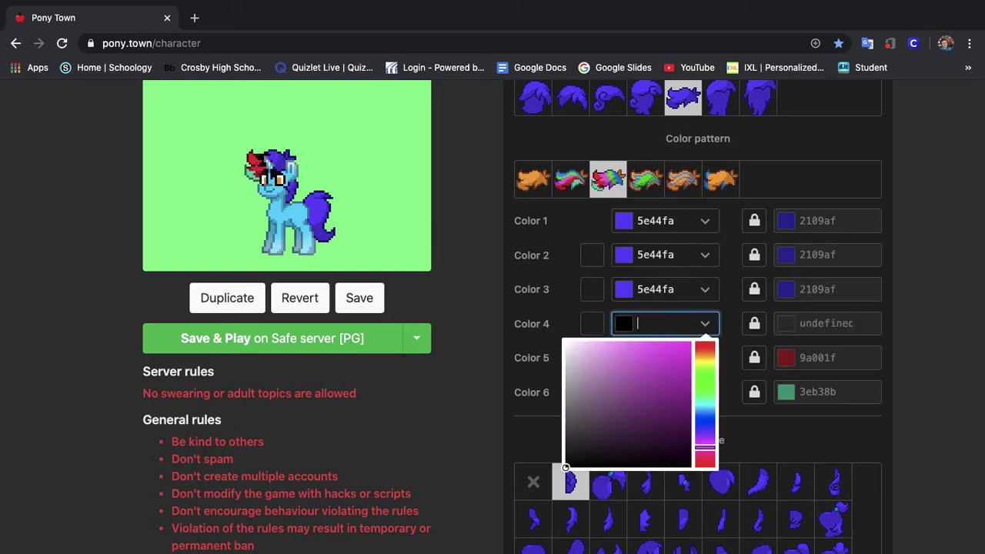
text(5e44fa)
click(535, 289)
click(662, 358)
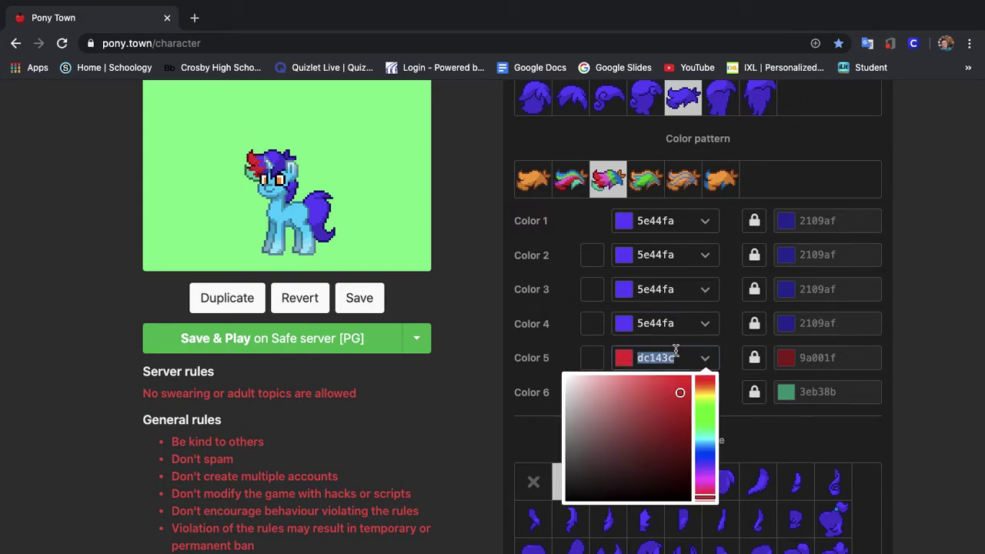
key(BackSpace)
key(super+v)
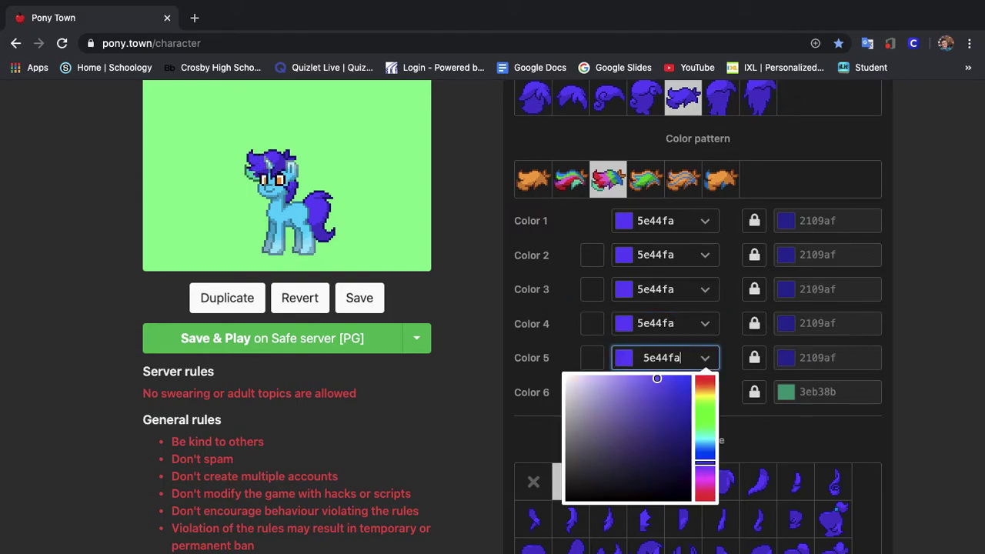
click(564, 334)
click(655, 392)
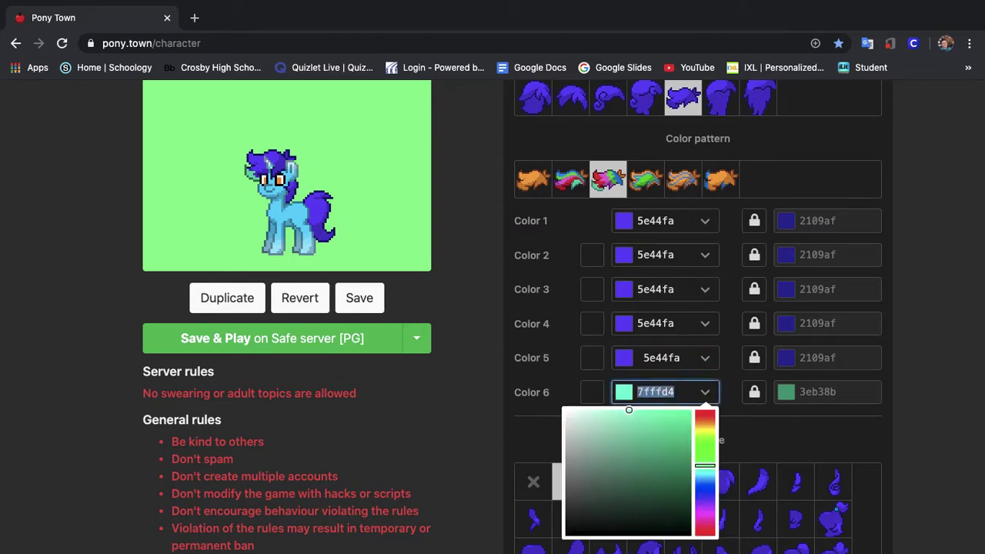
key(BackSpace)
key(super+v)
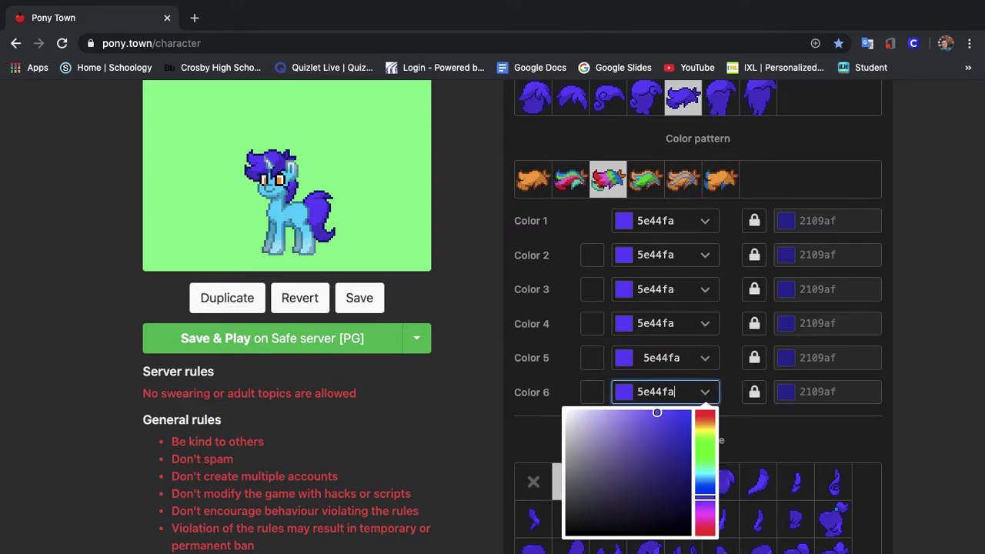
Step: Lighten the mane pattern's Color 2 fill to 6e56ff and its Color 3 fill to 7e69fb
click(701, 251)
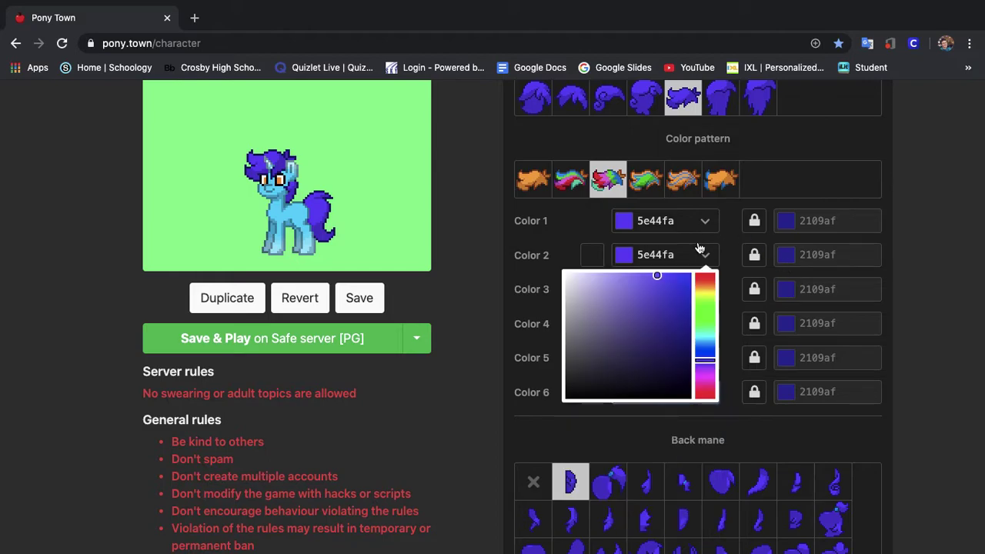
click(649, 276)
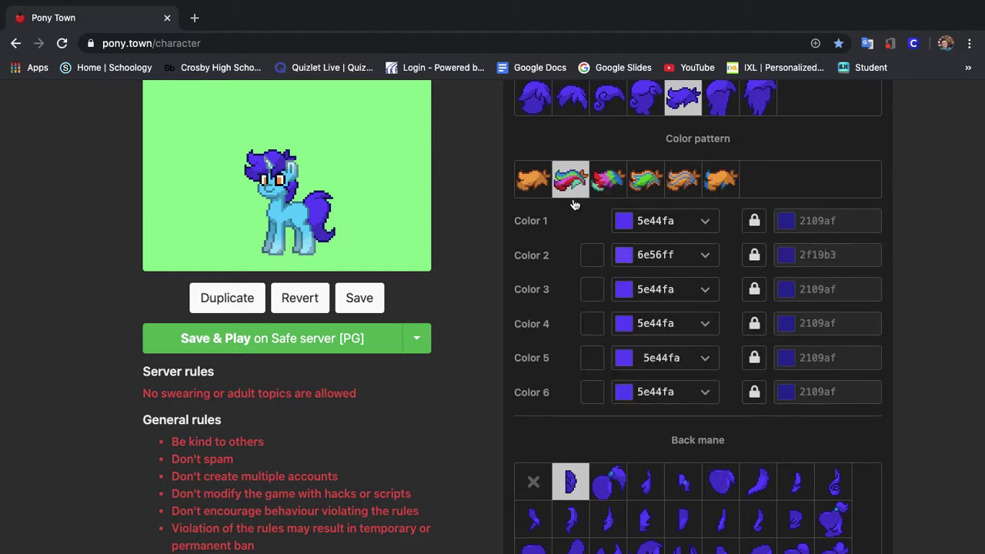
click(675, 299)
drag(653, 312, 631, 301)
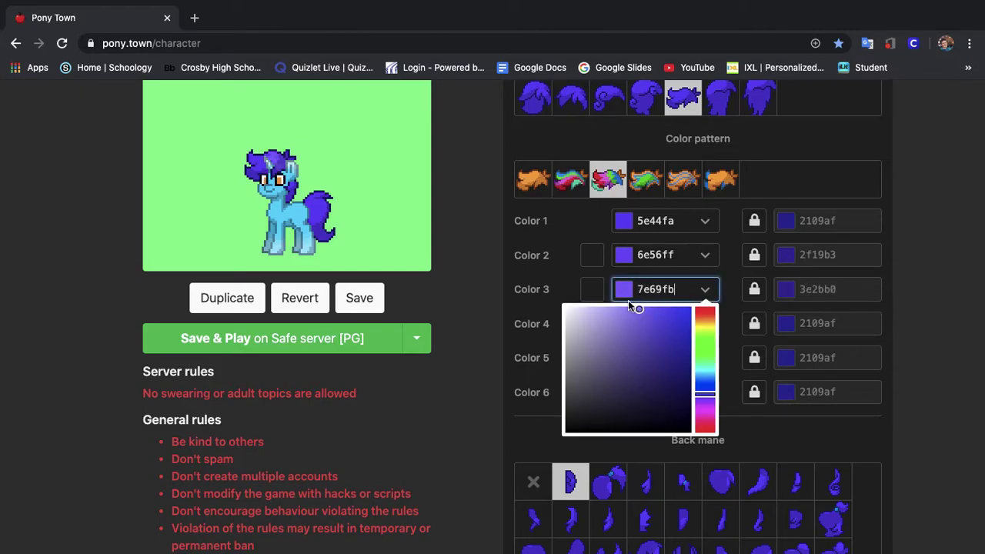
click(570, 255)
Step: Lighten the mane pattern's Color 4 fill to 8f7cff and its Color 5 fill to 9987ff
click(656, 325)
drag(657, 345, 631, 341)
click(578, 298)
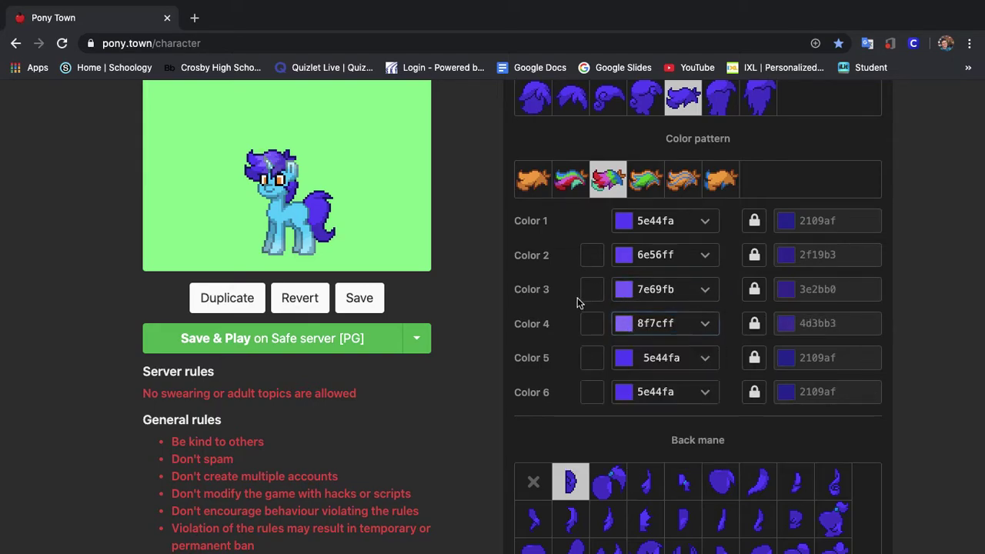
click(654, 358)
drag(639, 375, 625, 375)
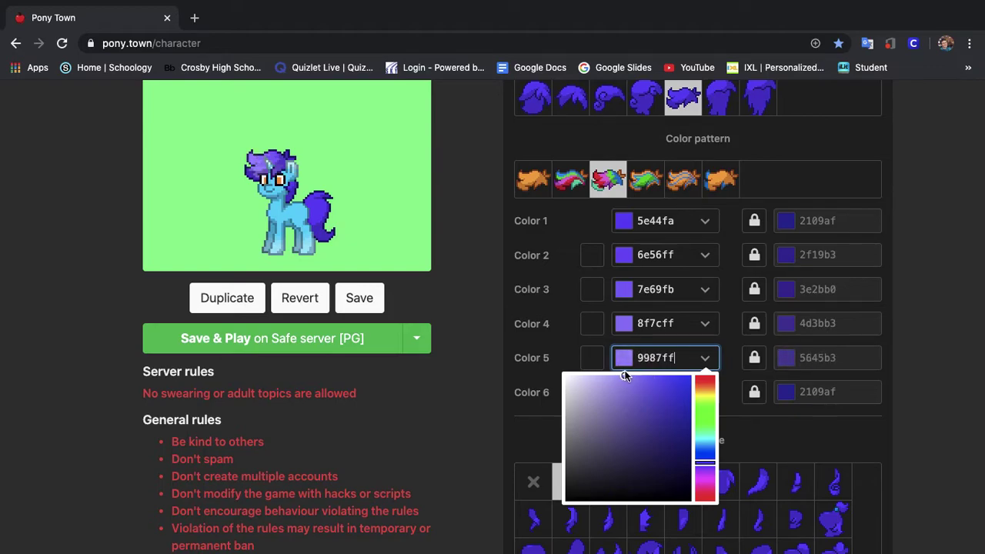
click(572, 341)
Step: Lighten the mane pattern's Color 6 fill to b8acff
scroll(574, 339, down, 1)
click(705, 334)
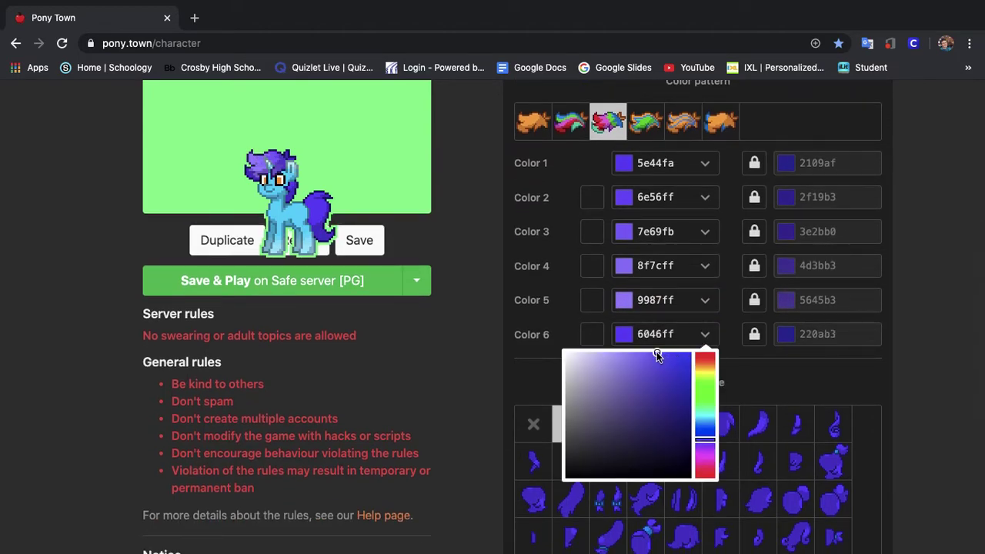
drag(657, 351, 606, 348)
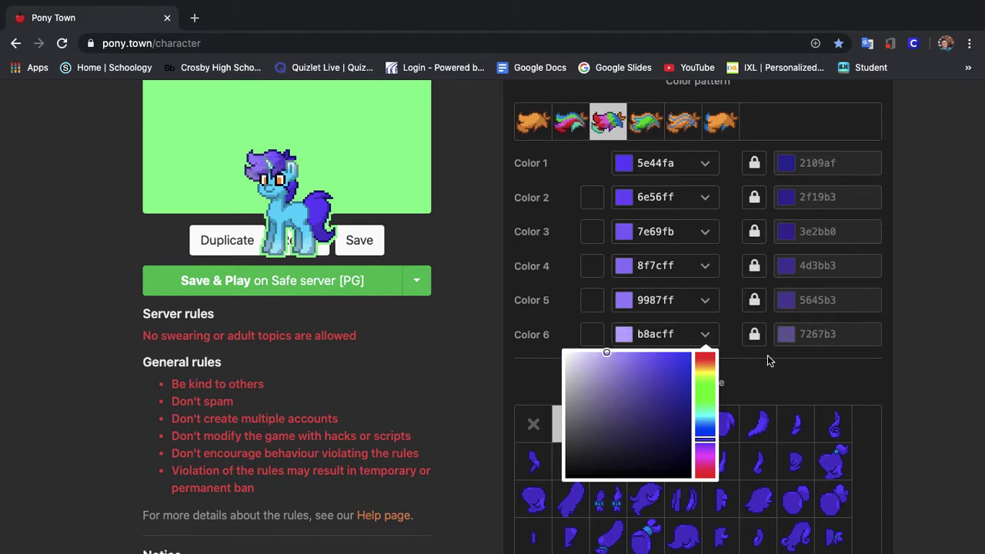
Step: Unlock the outline colors of the mane pattern's Color 1 through Color 6 and select the small first back mane in the fourth row
click(754, 336)
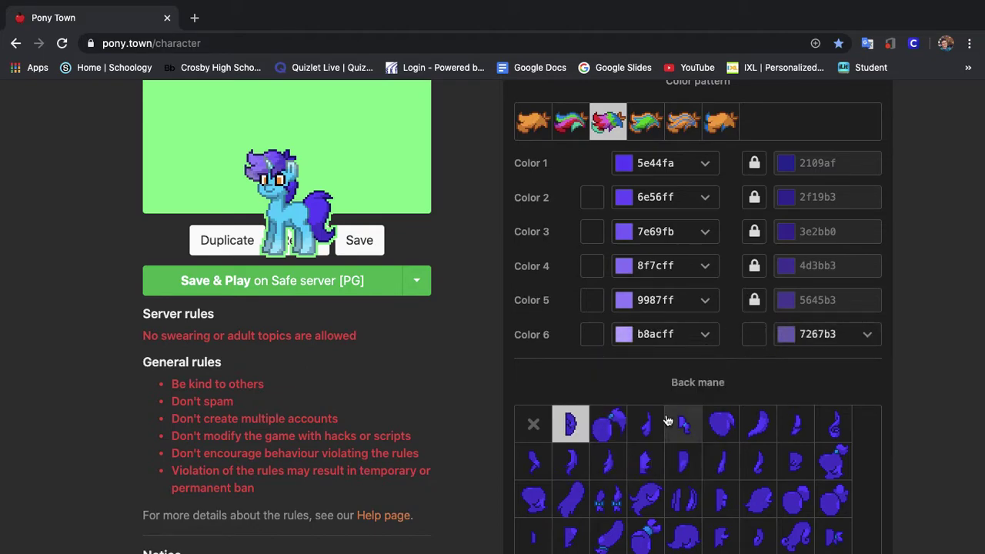
click(534, 537)
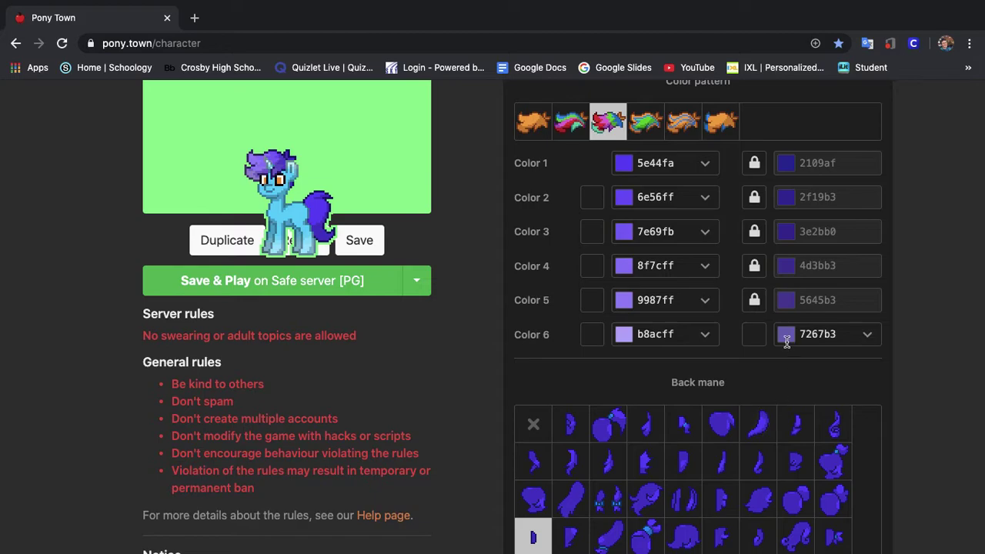
click(755, 302)
click(754, 266)
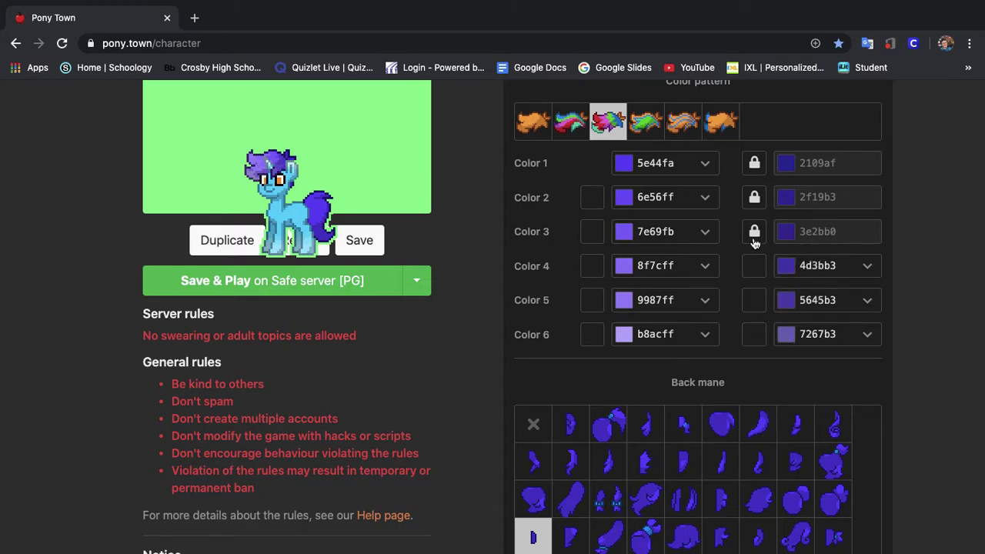
click(755, 232)
click(754, 198)
click(754, 163)
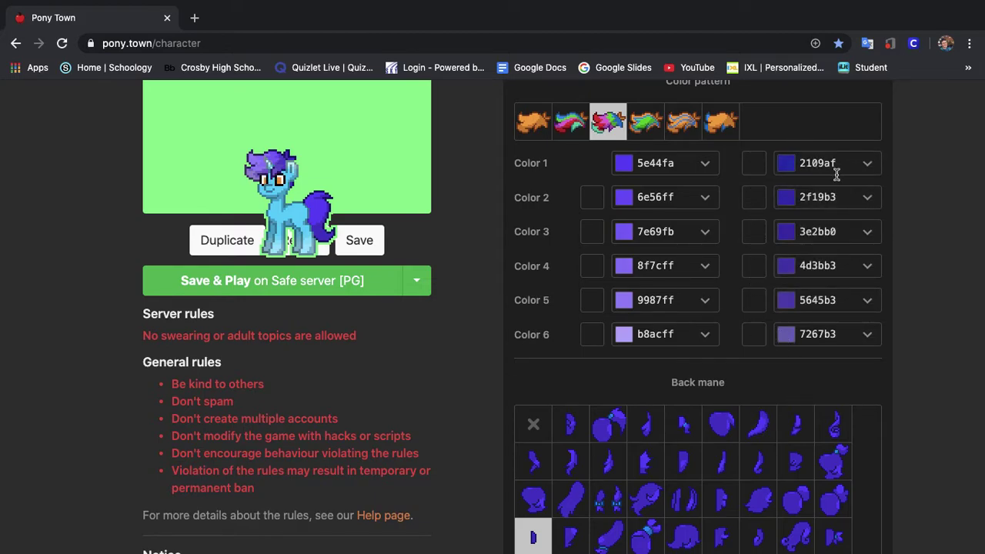
Step: Match the mane pattern's outlines to their fills, with Color 1 at 5e44fa and Color 2 at 6e56ff
click(670, 164)
key(super+c)
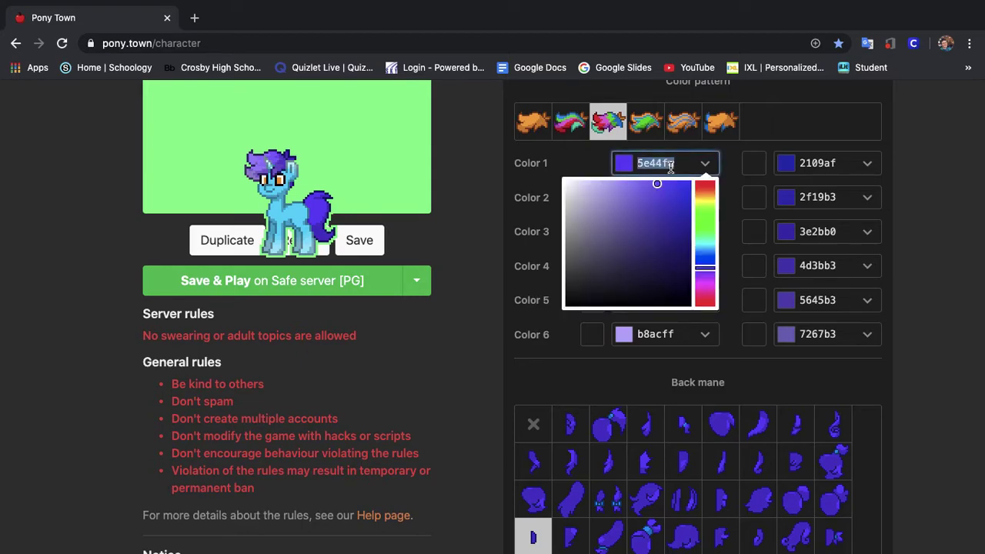
click(820, 162)
key(BackSpace)
key(super+v)
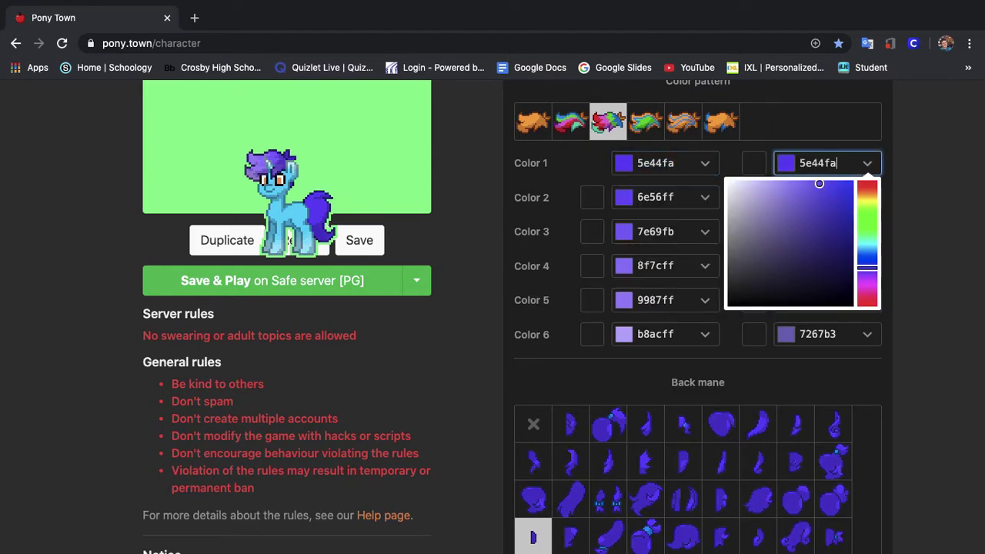
click(672, 188)
key(super+c)
click(817, 197)
key(BackSpace)
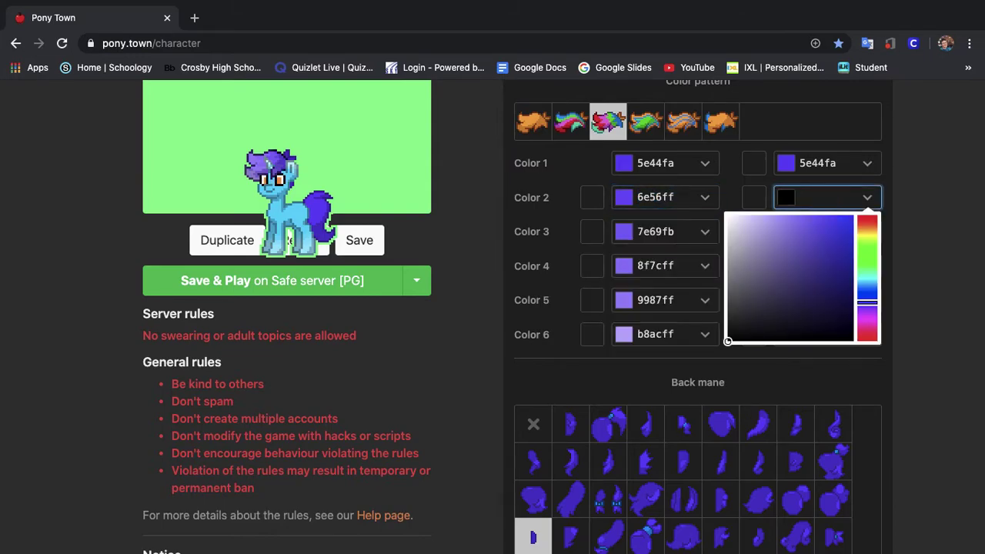
key(super+v)
Step: Set the mane pattern's Color 3 outline to 7e69fb and its Color 4 outline to 8f7cff
click(682, 223)
key(super+c)
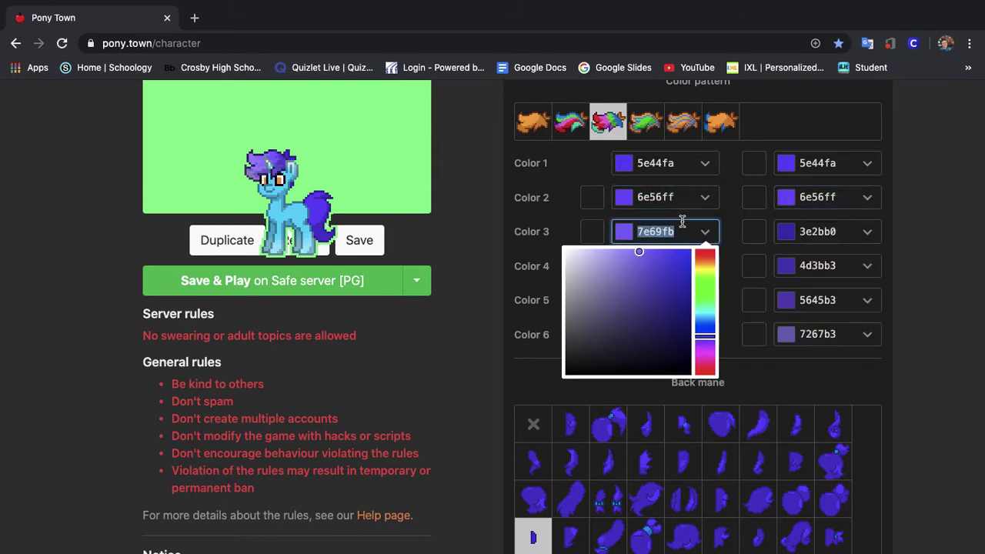
click(825, 232)
key(BackSpace)
key(super+v)
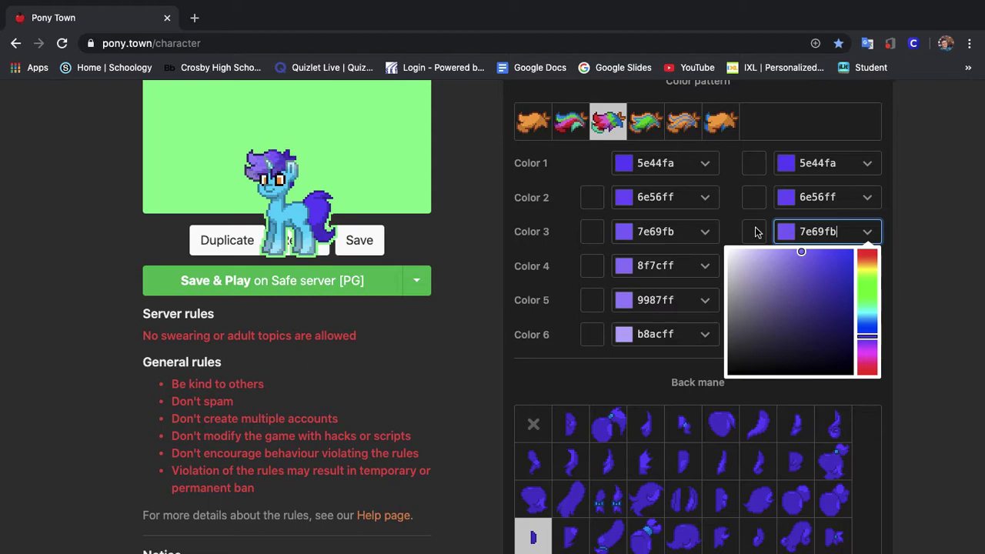
click(664, 259)
click(808, 266)
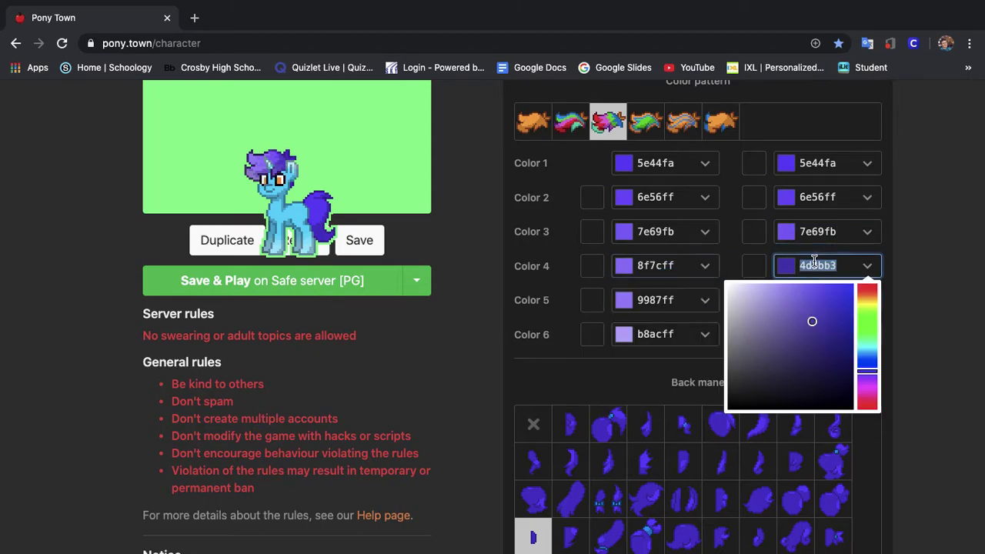
key(BackSpace)
text(8f7cff)
Step: Set the mane pattern's Color 5 outline to 9987ff and its Color 6 outline to b8acff
click(650, 300)
key(super+c)
click(833, 293)
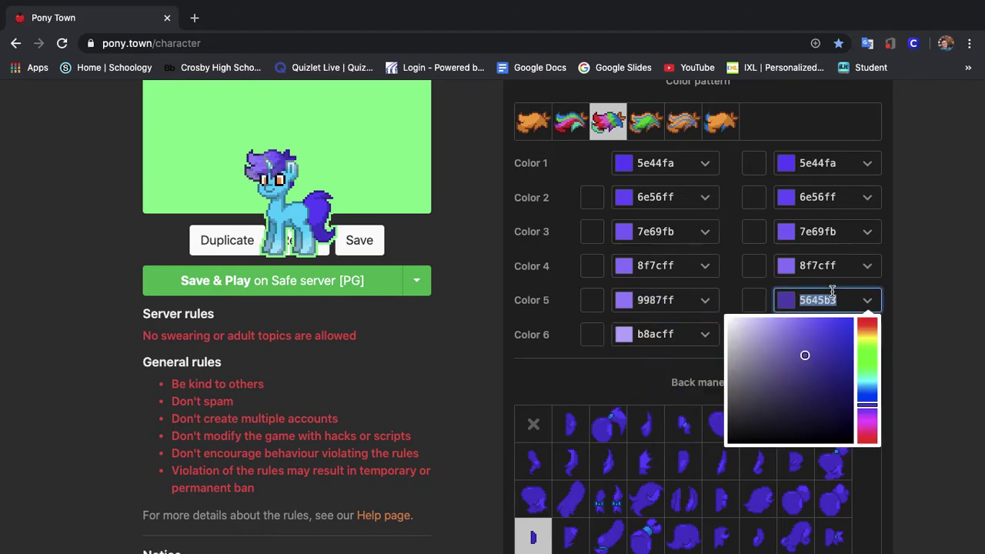
key(BackSpace)
key(super+v)
click(678, 334)
click(845, 334)
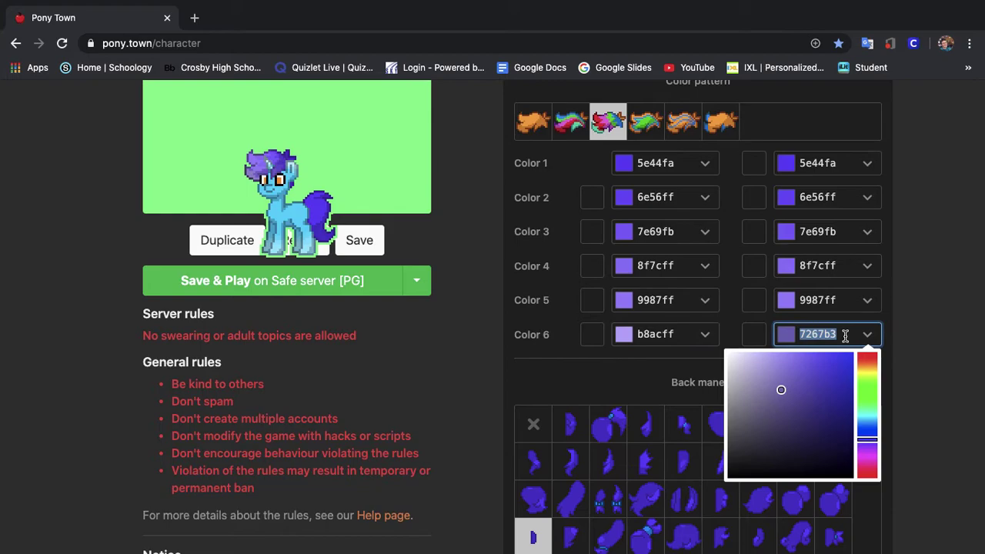
key(BackSpace)
text(b8acff)
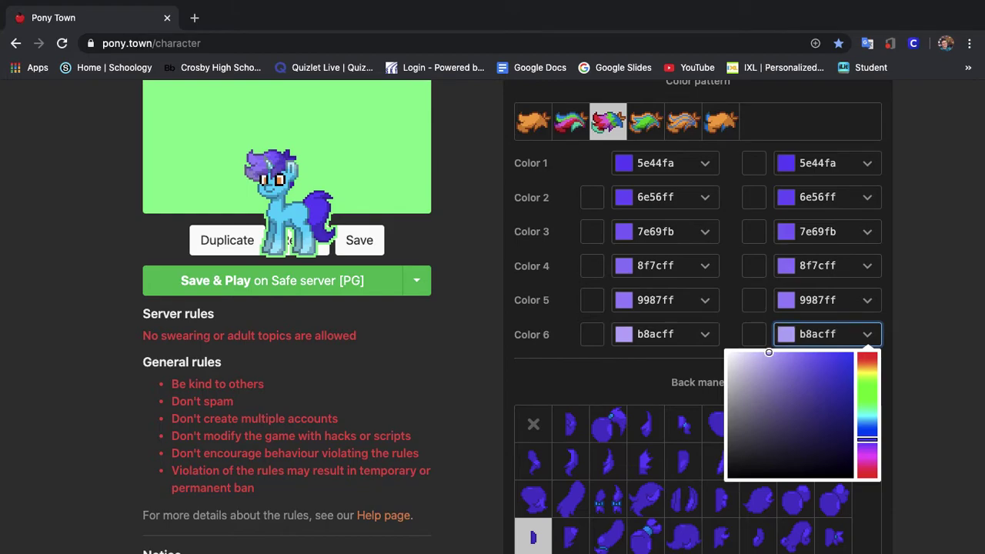
scroll(923, 306, up, 2)
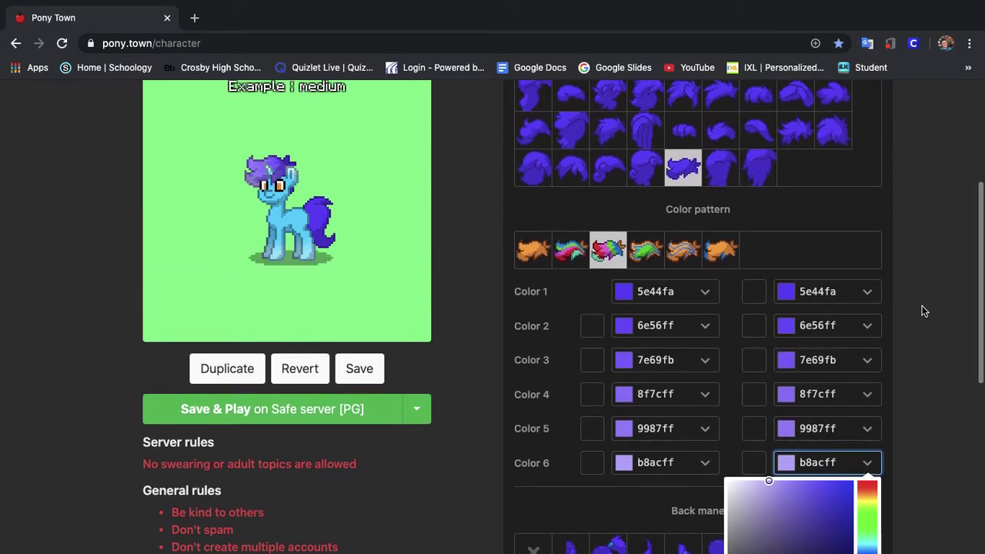
click(922, 305)
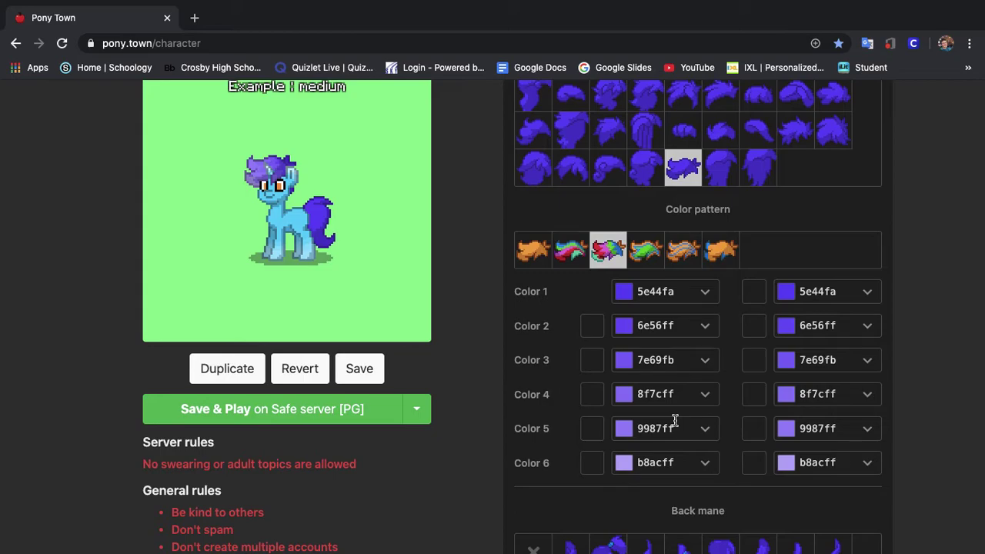
Step: Open the pony's tail options and save the character's changes
scroll(675, 421, down, 2)
scroll(675, 422, up, 4)
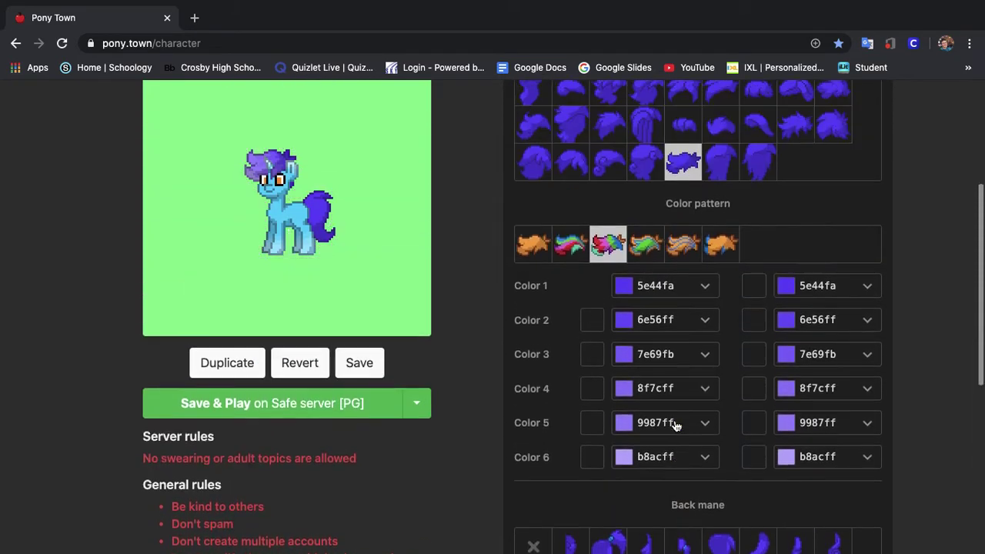
scroll(696, 305, up, 3)
click(616, 169)
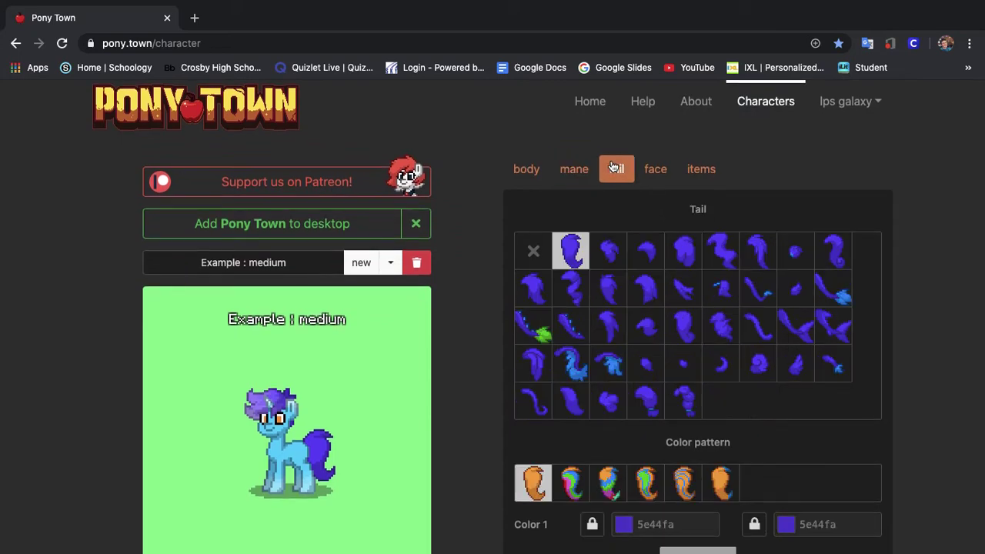
scroll(103, 534, down, 1)
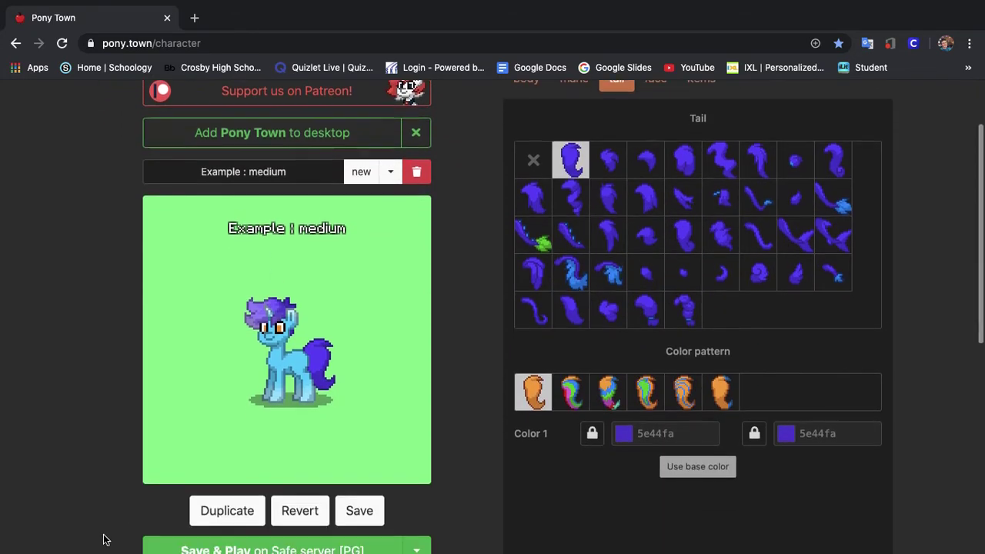
click(352, 507)
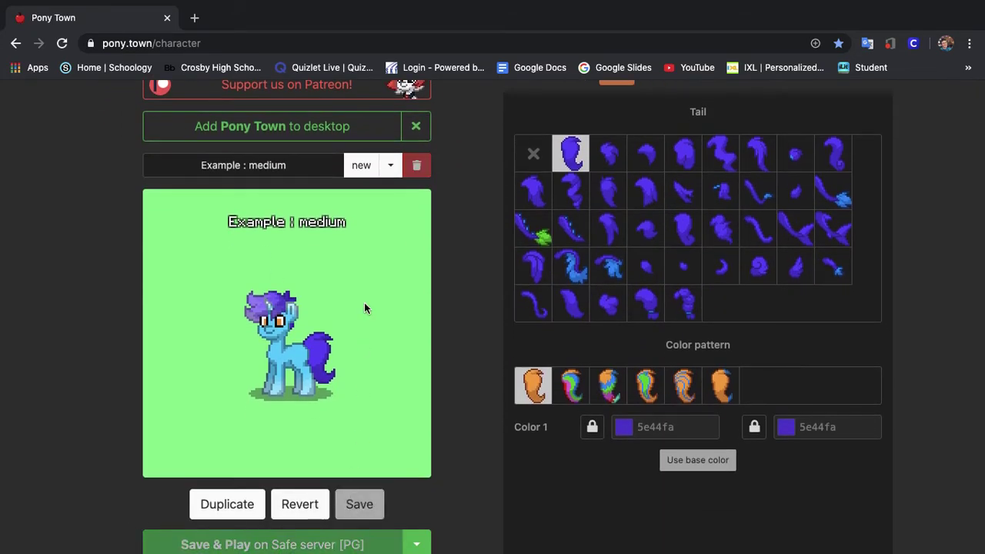
Step: Search the saved characters for "ex", preview the "Example : easy" pony for reference, and close the list
click(391, 165)
text(ex)
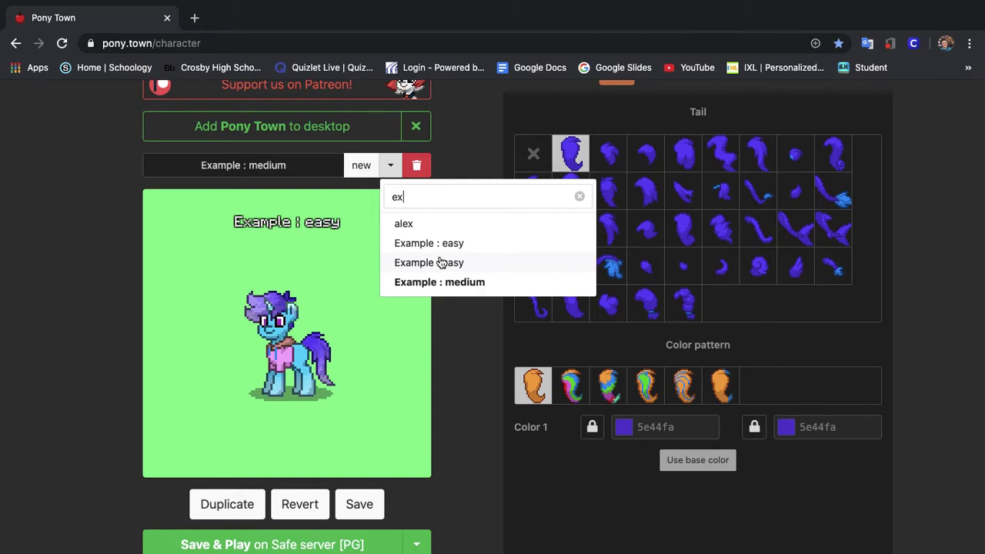
click(407, 370)
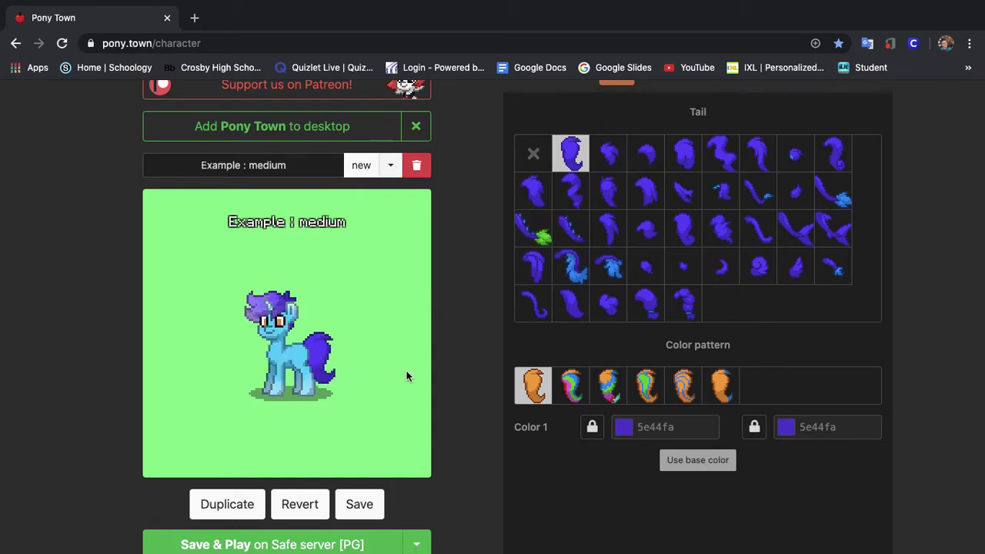
Step: Give the pony the long straight tail near the end of the first row, with the third color pattern
click(756, 164)
scroll(610, 302, down, 3)
click(606, 262)
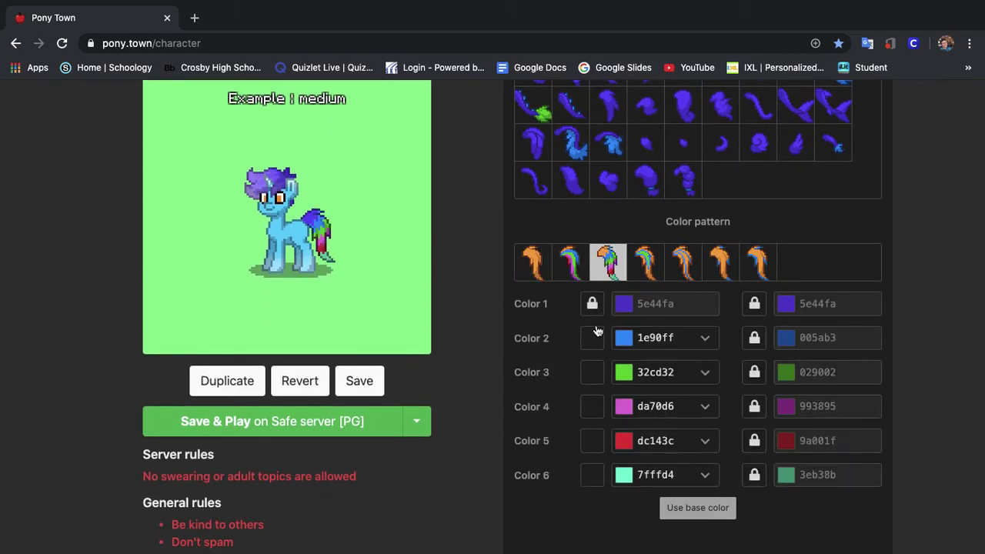
Step: Unlock the tail pattern's Color 1 fill and copy its 5e44fa value to the Color 2 fill
click(592, 303)
click(673, 303)
key(ctrl+c)
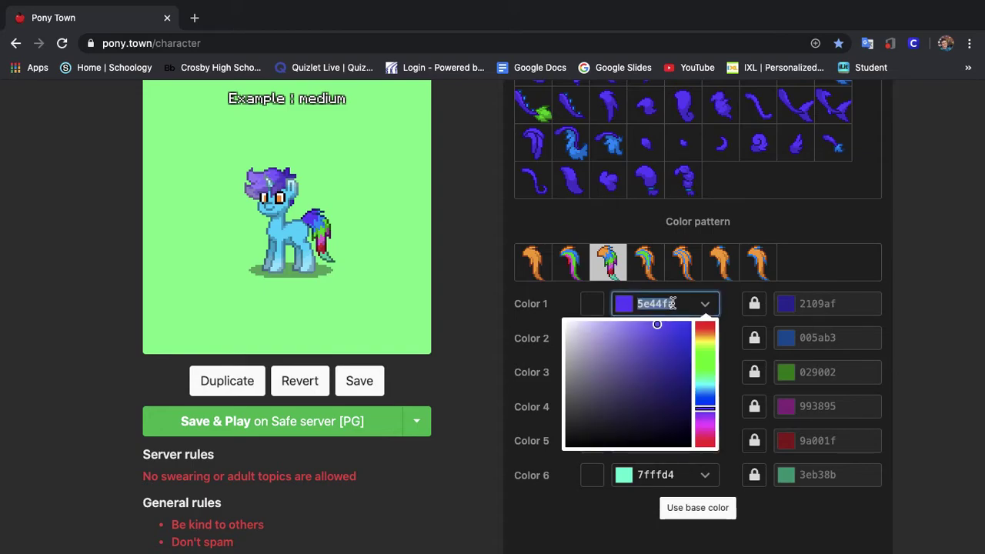
click(576, 308)
click(663, 338)
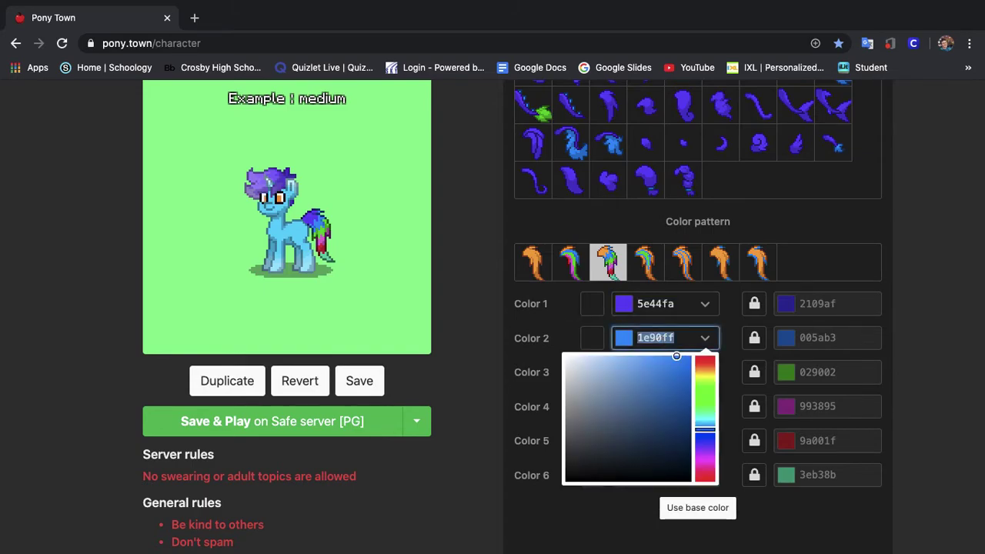
key(BackSpace)
key(ctrl+v)
click(562, 329)
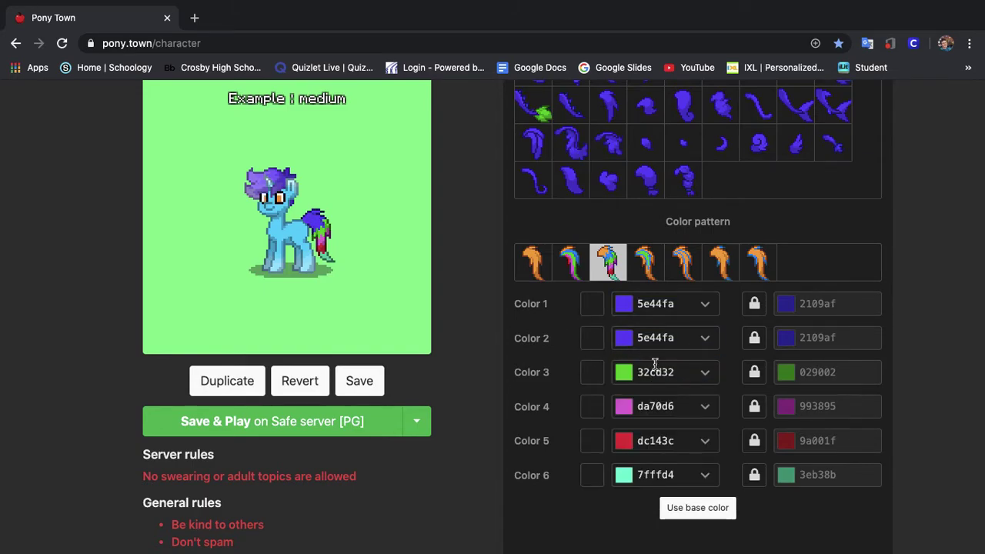
Step: Set the tail pattern's Color 3 and Color 4 fills to 5e44fa
click(656, 372)
key(BackSpace)
key(ctrl+v)
click(566, 329)
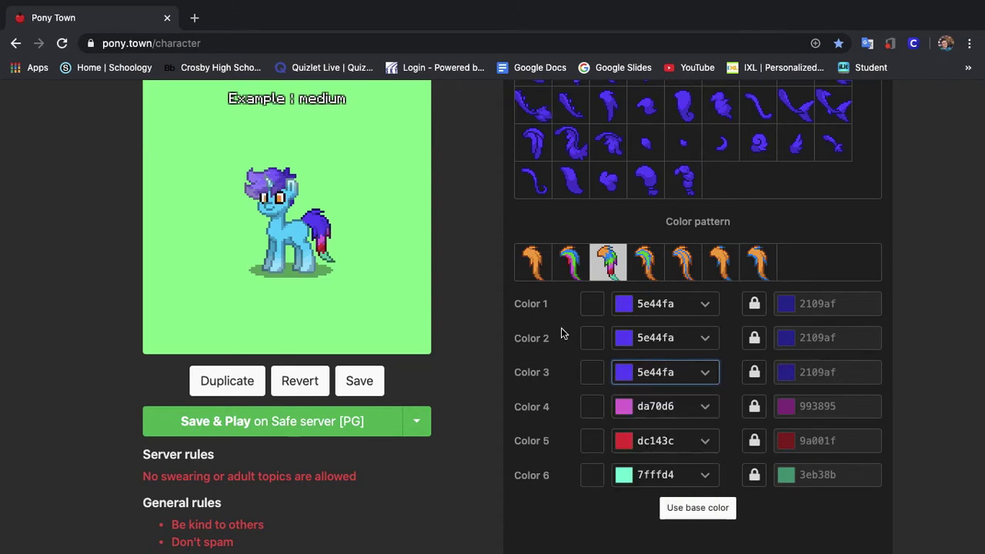
click(687, 414)
key(BackSpace)
text(v)
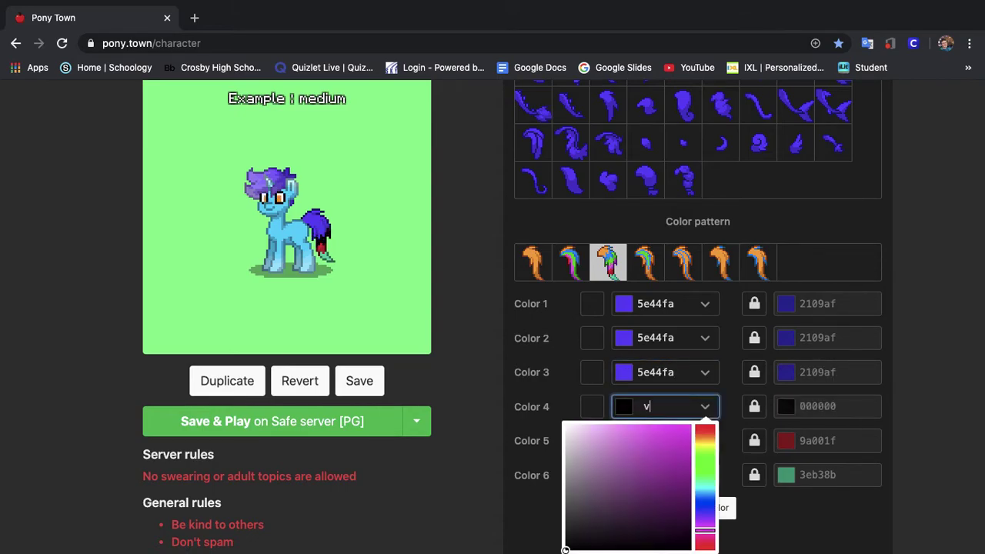
key(ctrl+v)
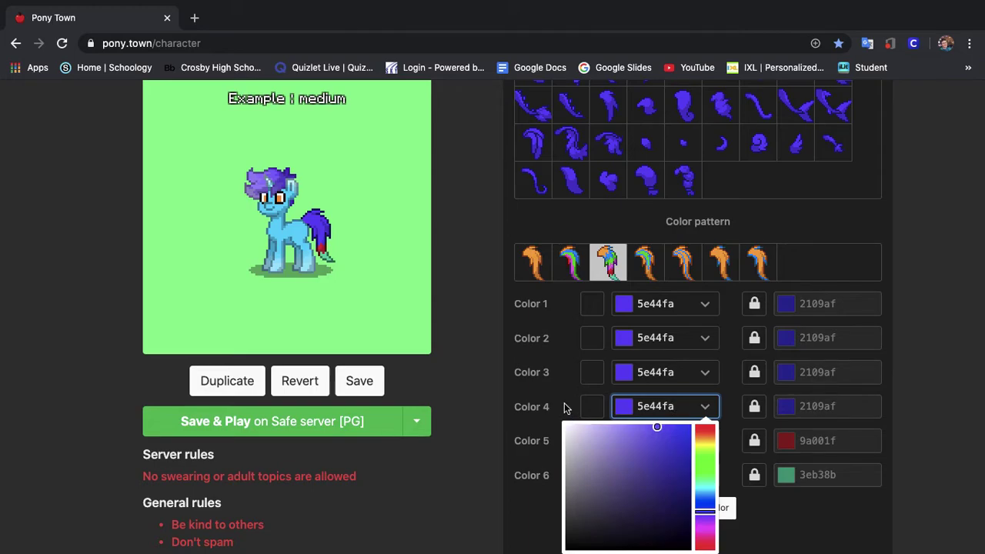
click(565, 407)
Step: Set the tail pattern's Color 5 and Color 6 fills to 5e44fa
click(670, 440)
key(BackSpace)
key(ctrl+v)
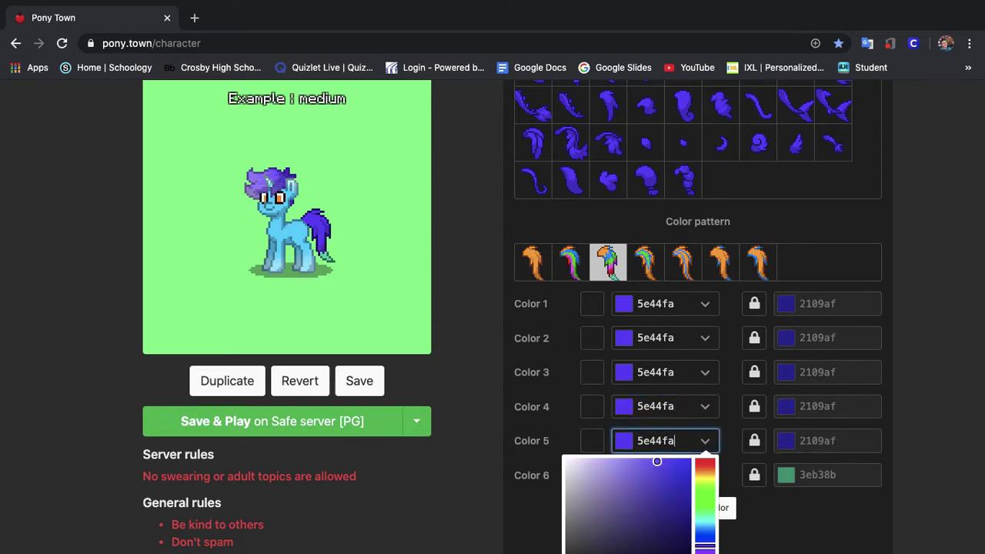
click(607, 426)
click(661, 475)
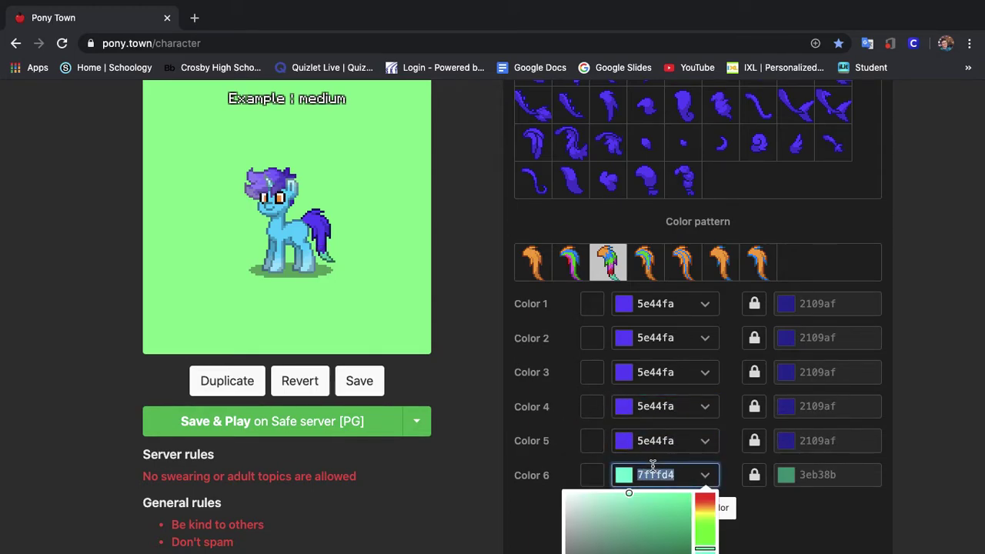
key(BackSpace)
key(ctrl+v)
Step: Lighten the tail pattern's Color 2 fill to 6d54ff, its Color 3 fill to 816df8 and its Color 4 fill to 9280ff
click(673, 339)
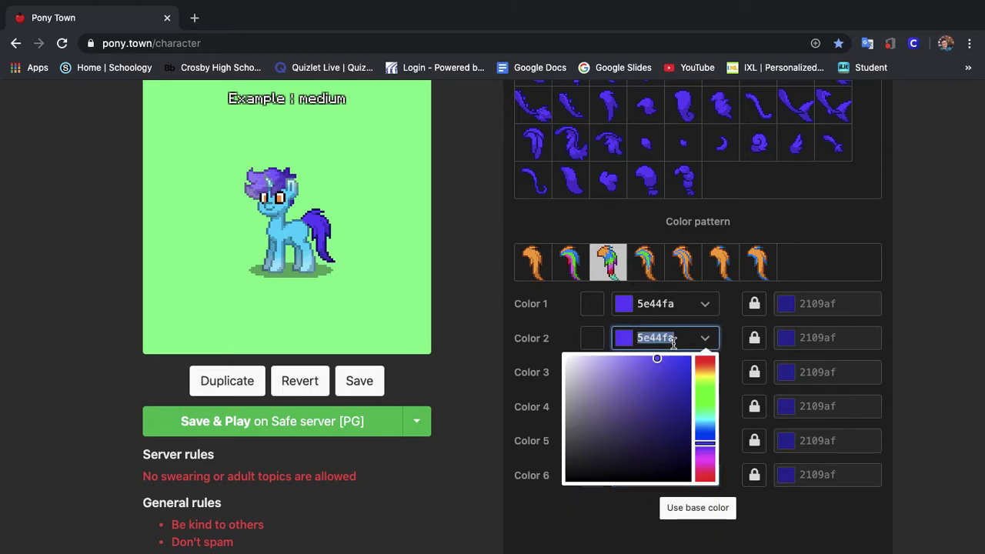
mouse_move(656, 355)
mouse_down()
mouse_move(638, 356)
mouse_move(653, 355)
mouse_up()
click(569, 314)
click(682, 374)
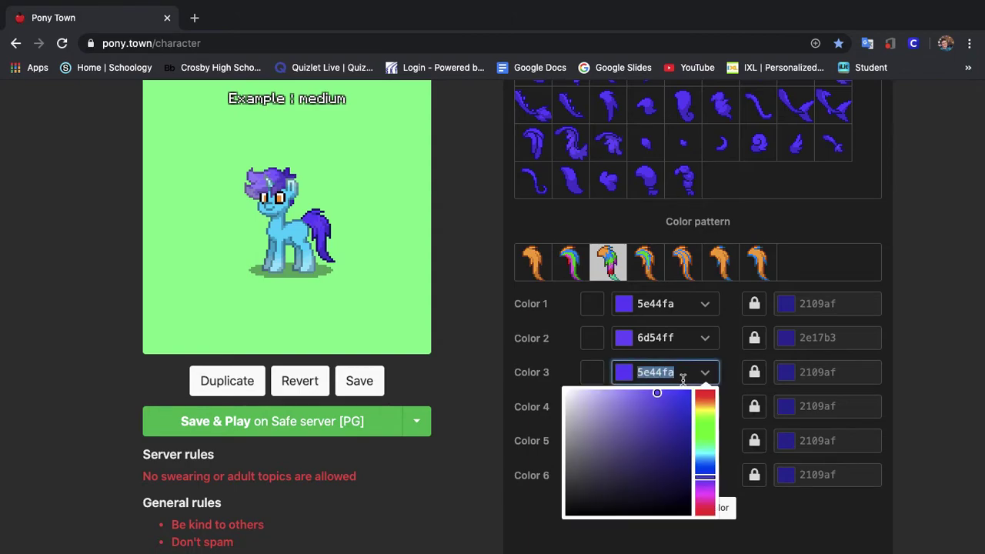
drag(659, 397, 627, 421)
click(566, 358)
click(675, 406)
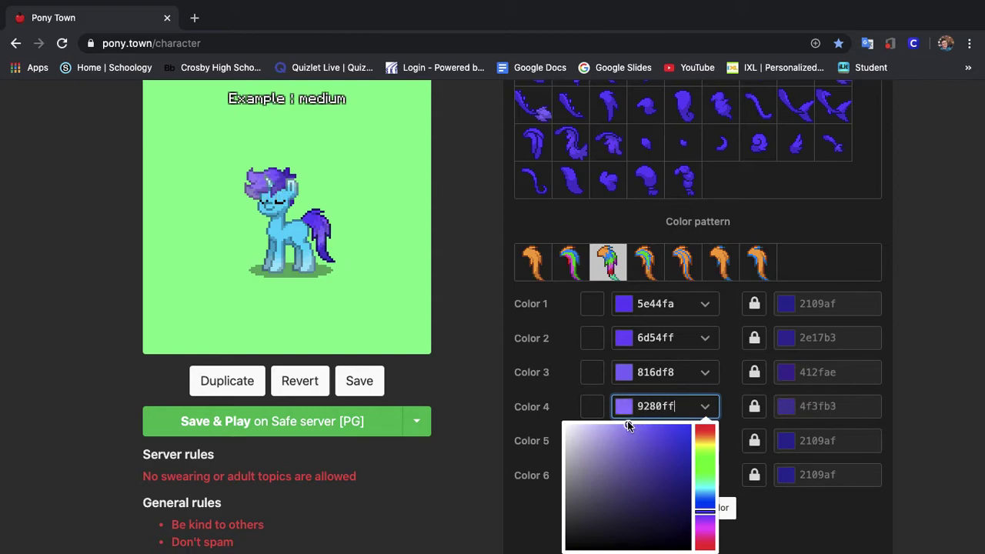
Step: Lighten the tail pattern's Color 5 fill to a393ff and its Color 6 fill to b8acff
click(563, 387)
click(665, 439)
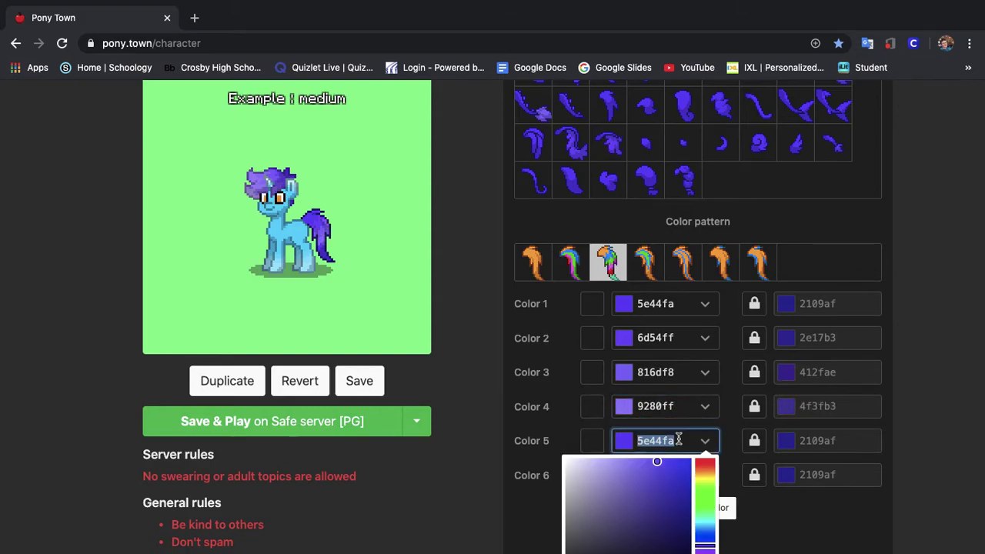
scroll(656, 454, down, 3)
click(638, 369)
drag(628, 364, 622, 370)
click(710, 453)
click(655, 385)
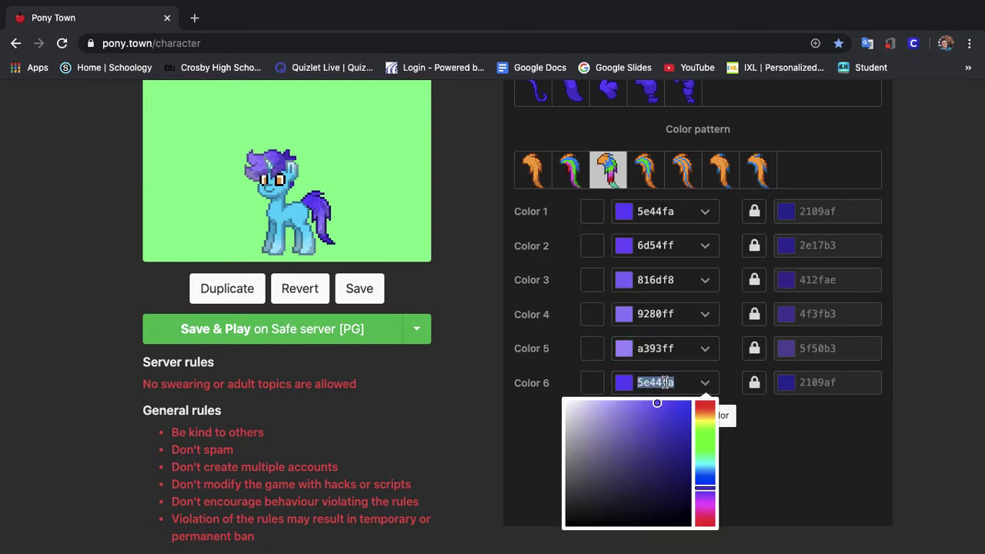
drag(658, 402, 607, 397)
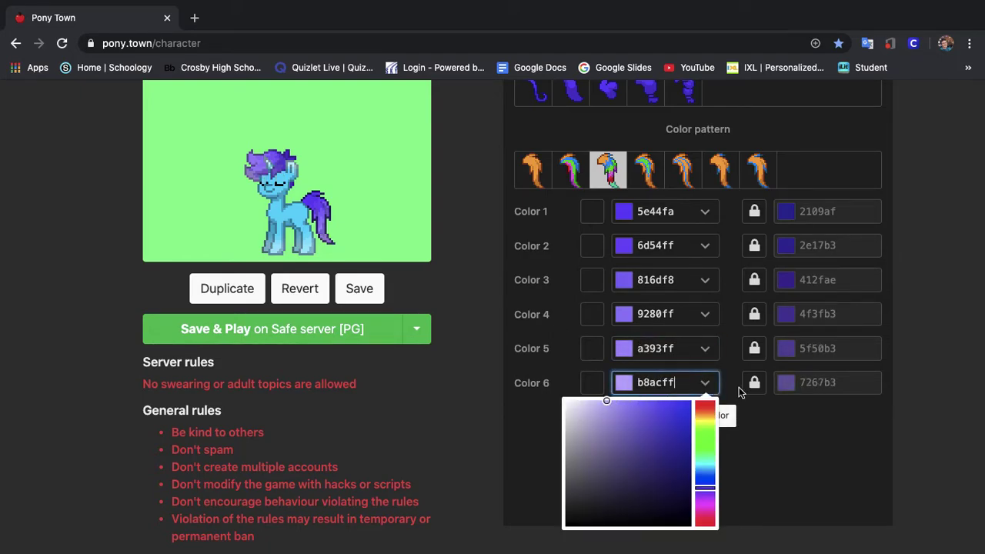
Step: Unlock the outline colors of all six tail pattern colors
click(754, 383)
click(754, 382)
click(754, 349)
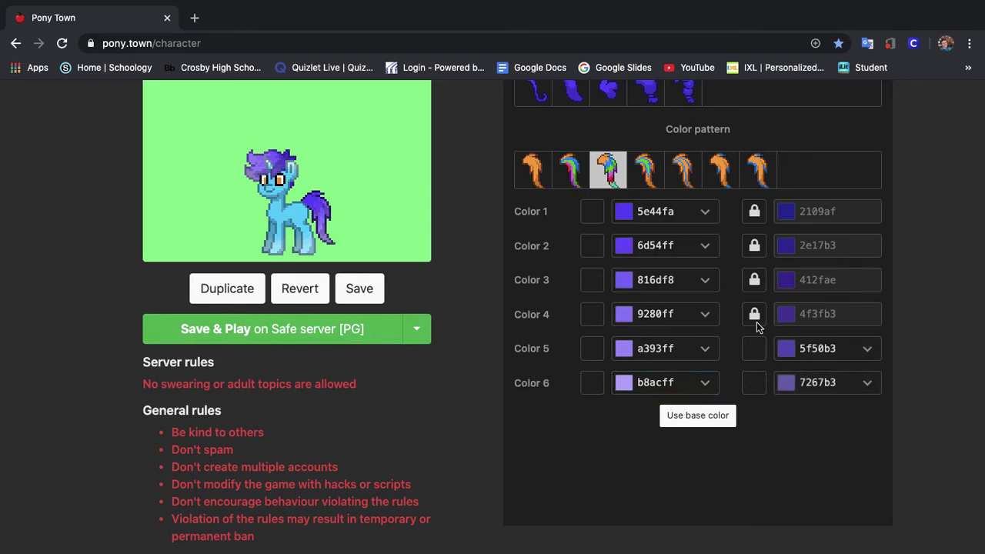
click(754, 314)
click(754, 279)
click(755, 211)
click(754, 245)
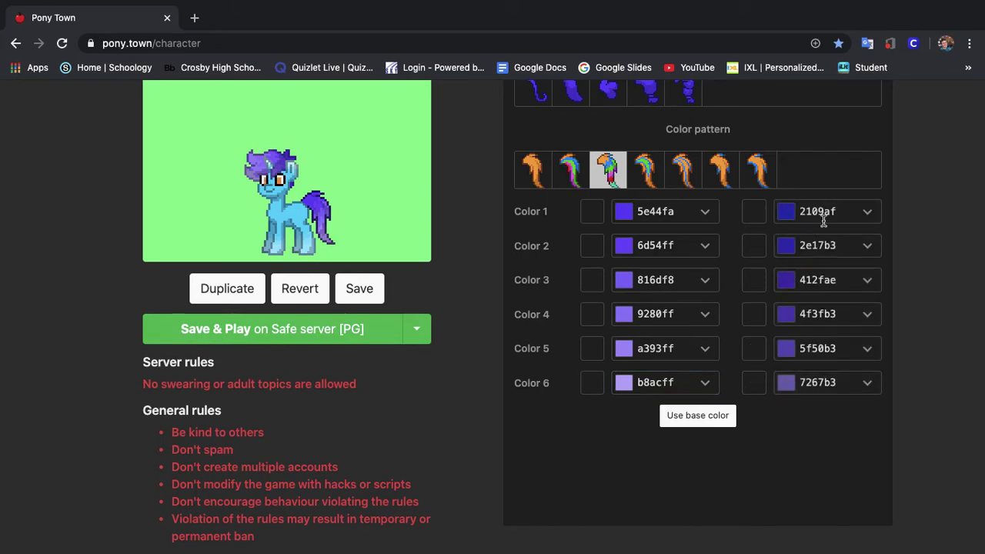
Step: Match the tail pattern's first two outlines to their fills: Color 1 to 5e44fa and Color 2 to 6d54ff
click(823, 214)
click(679, 213)
key(ctrl+c)
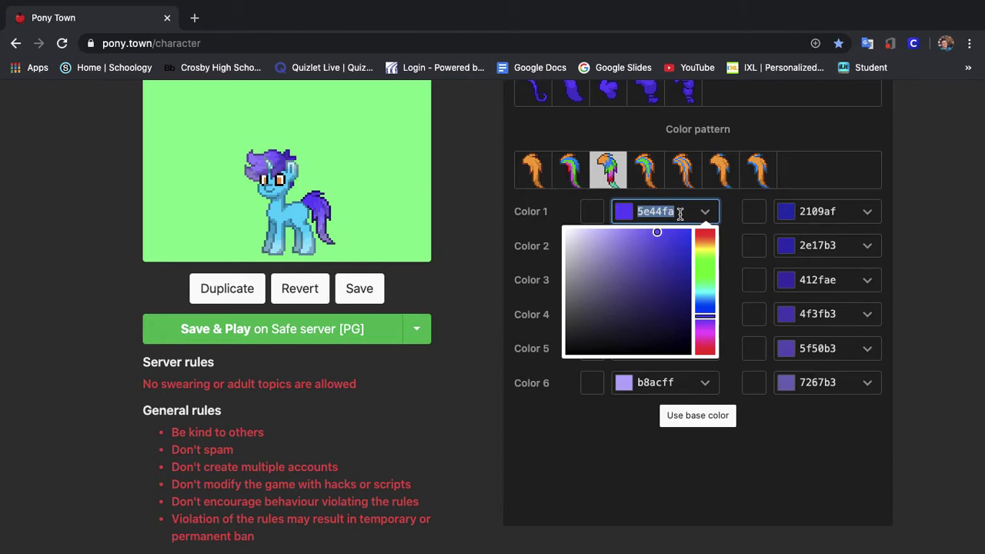
click(841, 216)
key(BackSpace)
key(ctrl+v)
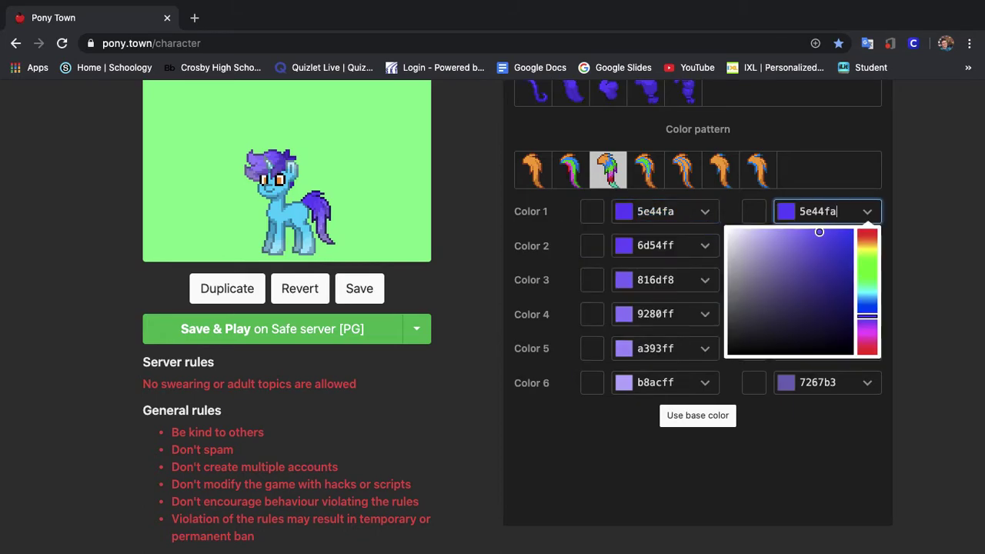
click(668, 244)
key(ctrl+c)
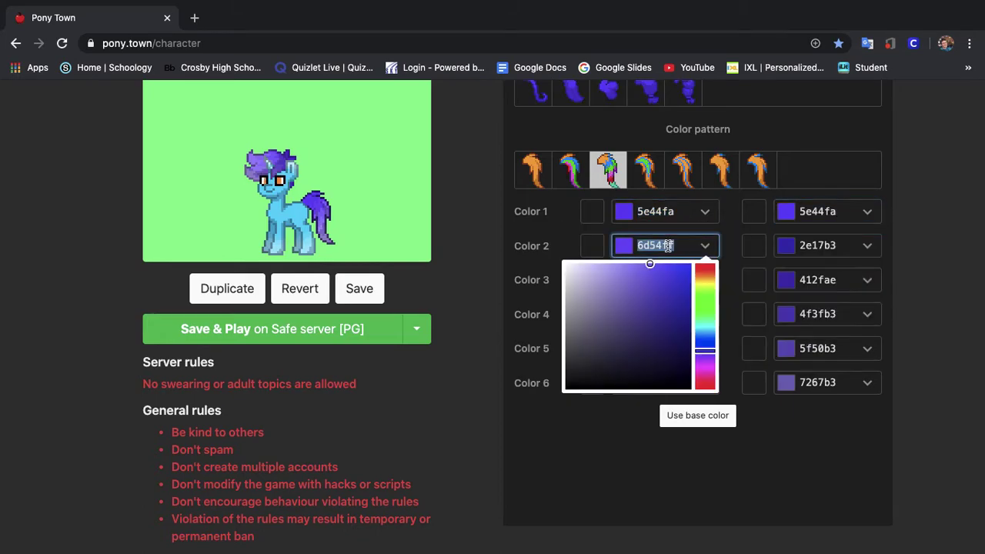
click(797, 247)
key(BackSpace)
key(ctrl+v)
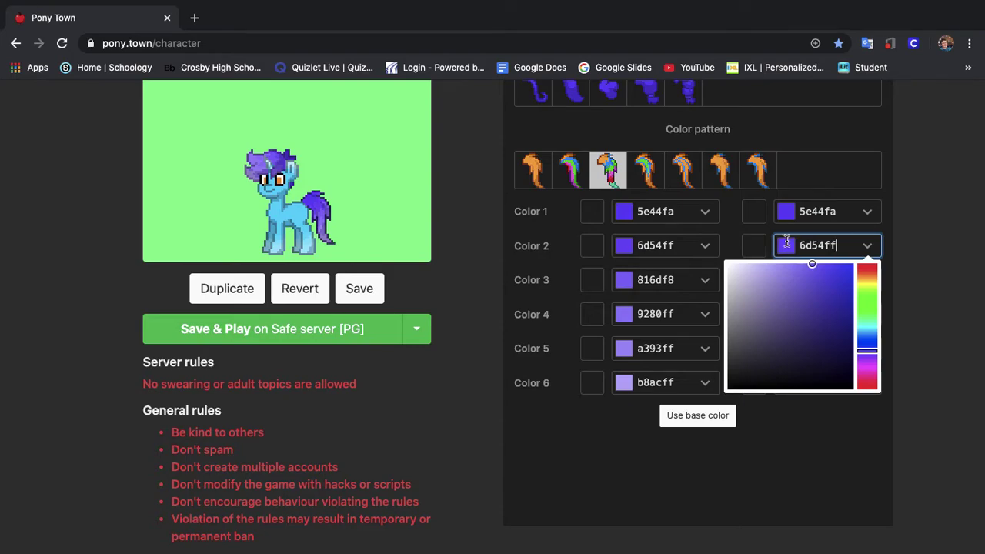
Step: Set the tail pattern's Color 3 outline to 816df8 and its Color 4 outline to 9280ff, matching their fills
click(677, 278)
click(780, 276)
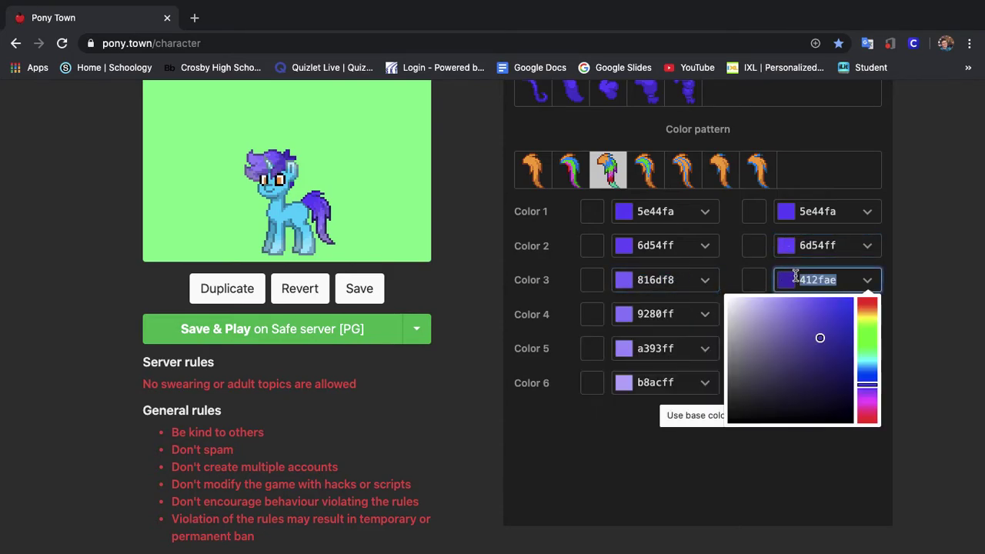
key(BackSpace)
text(816df8)
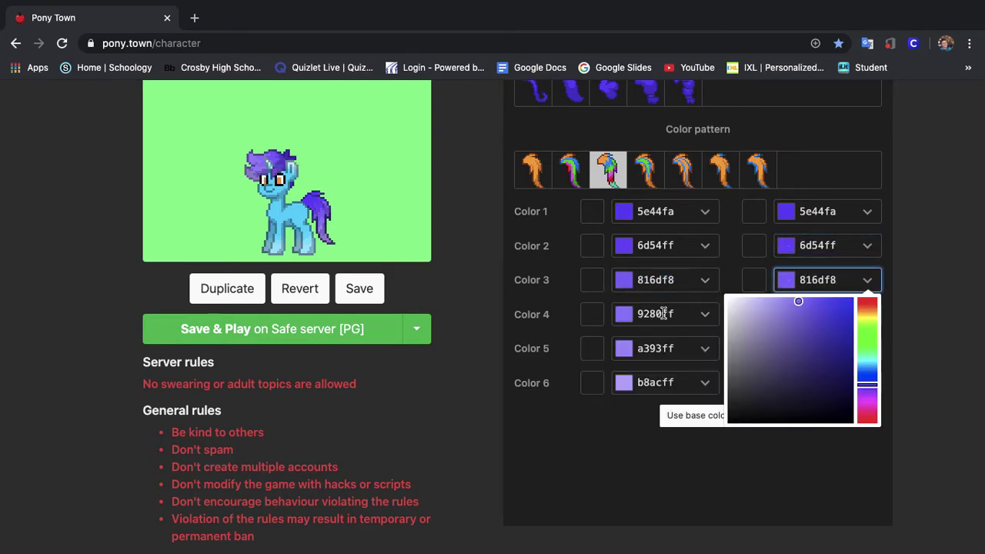
click(663, 314)
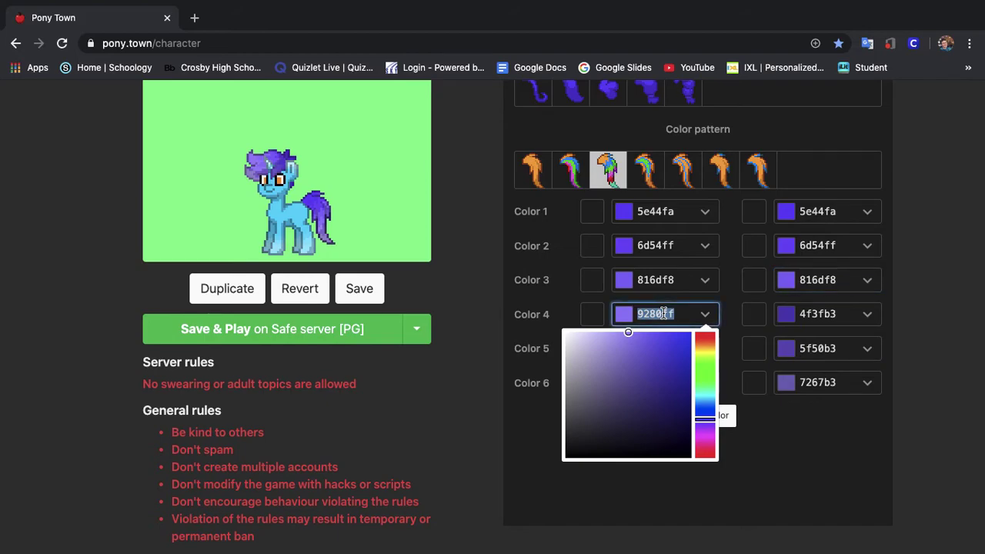
click(826, 314)
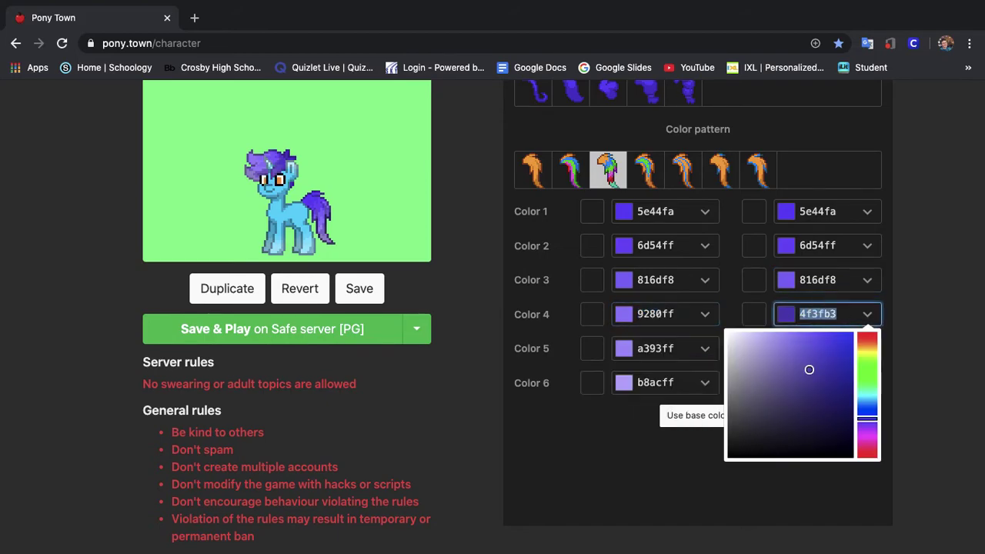
key(BackSpace)
text(9280ff)
Step: Copy the tail pattern's last two fills to their outlines: a393ff for Color 5 and b8acff for Color 6
click(688, 346)
key(ctrl+c)
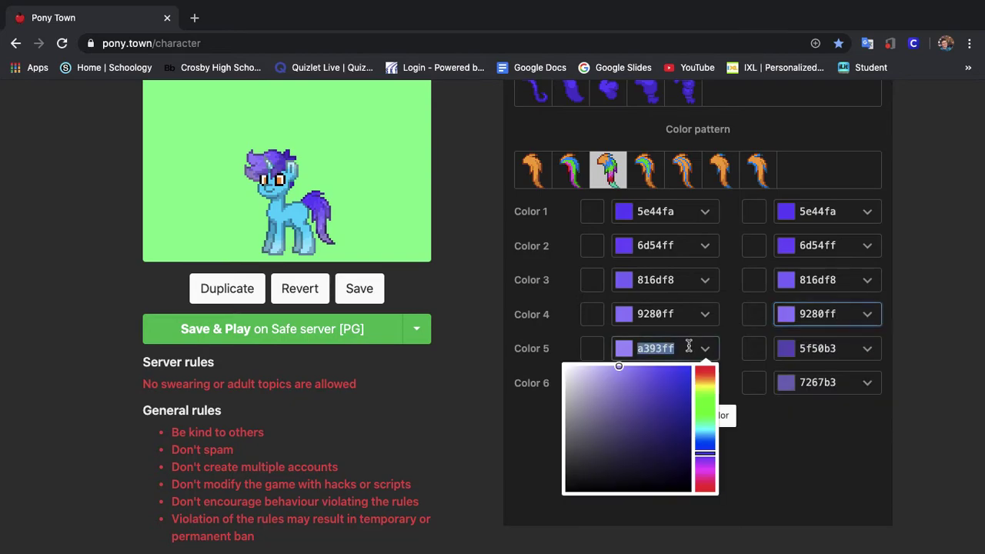
click(824, 341)
key(BackSpace)
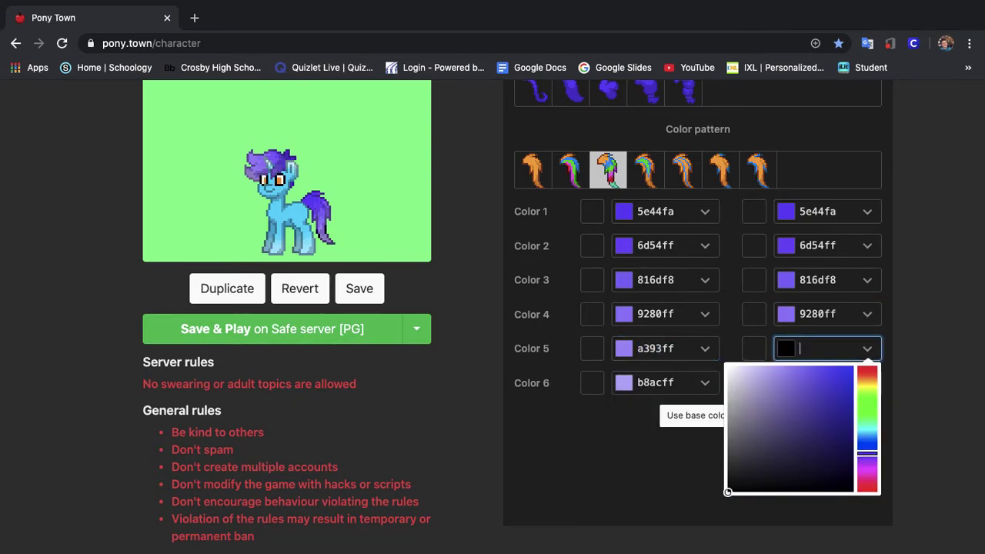
key(ctrl+v)
click(663, 366)
click(670, 381)
key(ctrl+c)
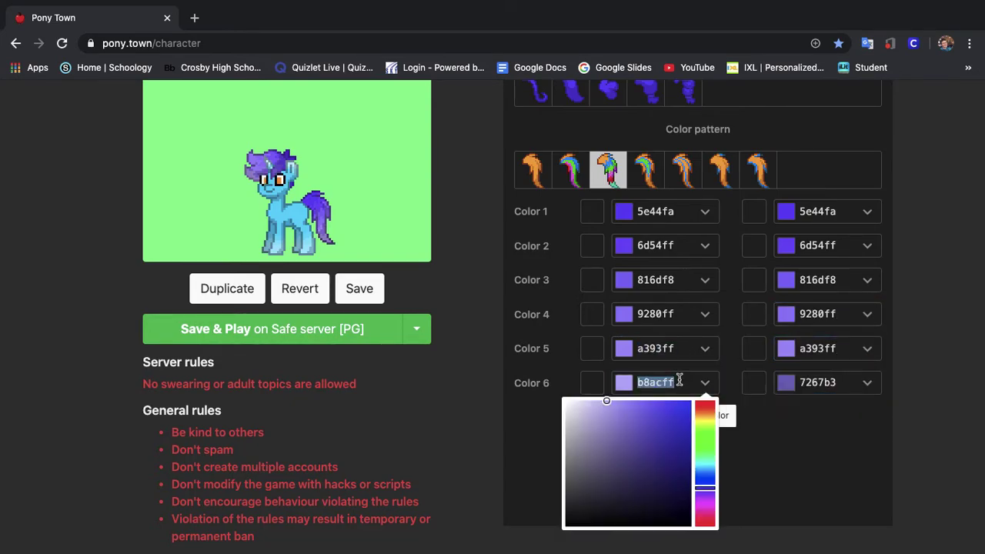
click(817, 379)
key(BackSpace)
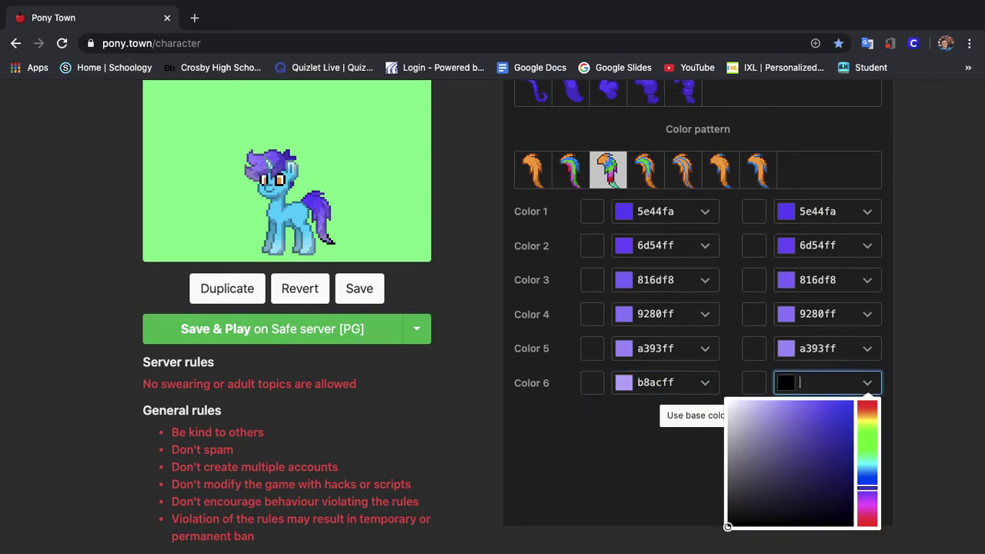
key(ctrl+v)
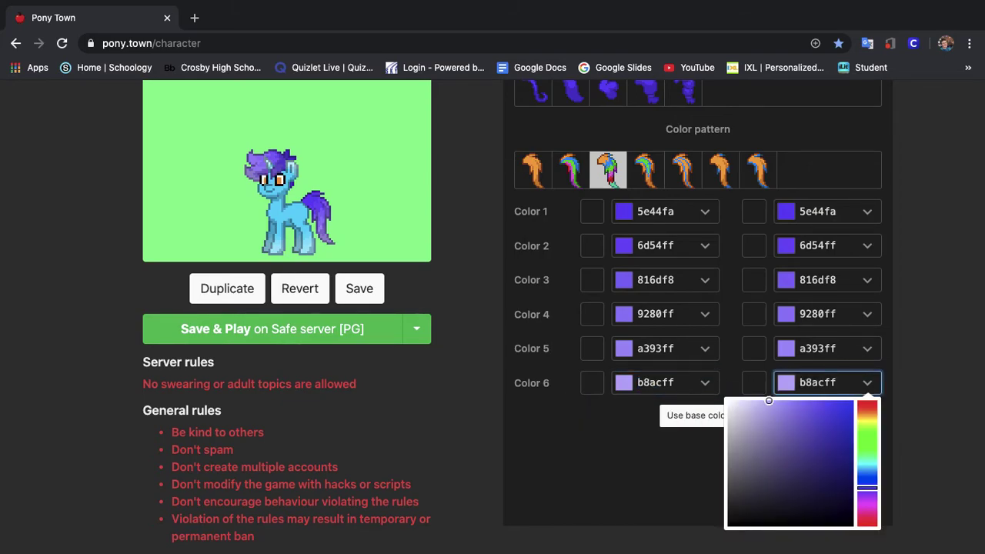
Step: Open the pony's face settings and save the "Example : medium" pony
scroll(506, 263, up, 3)
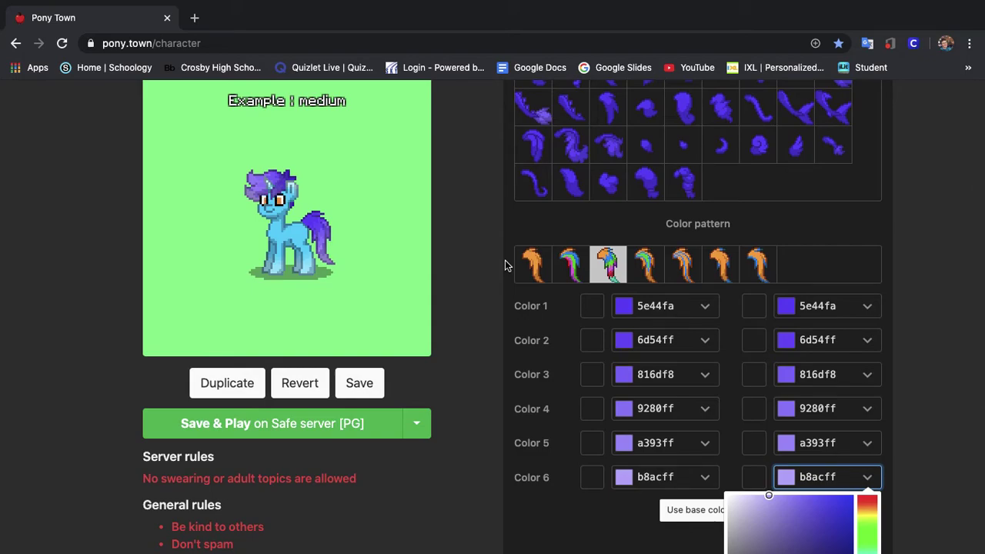
scroll(506, 263, up, 5)
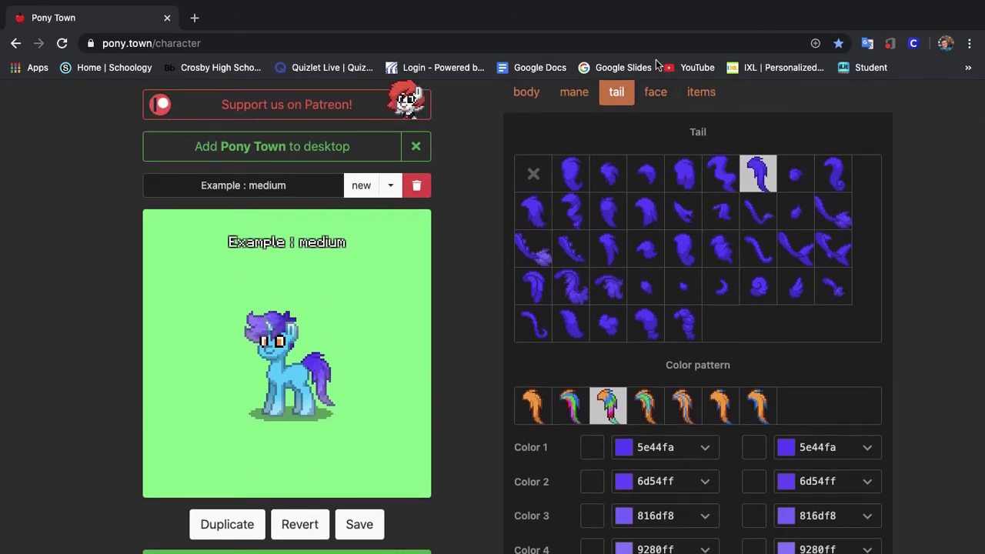
click(665, 99)
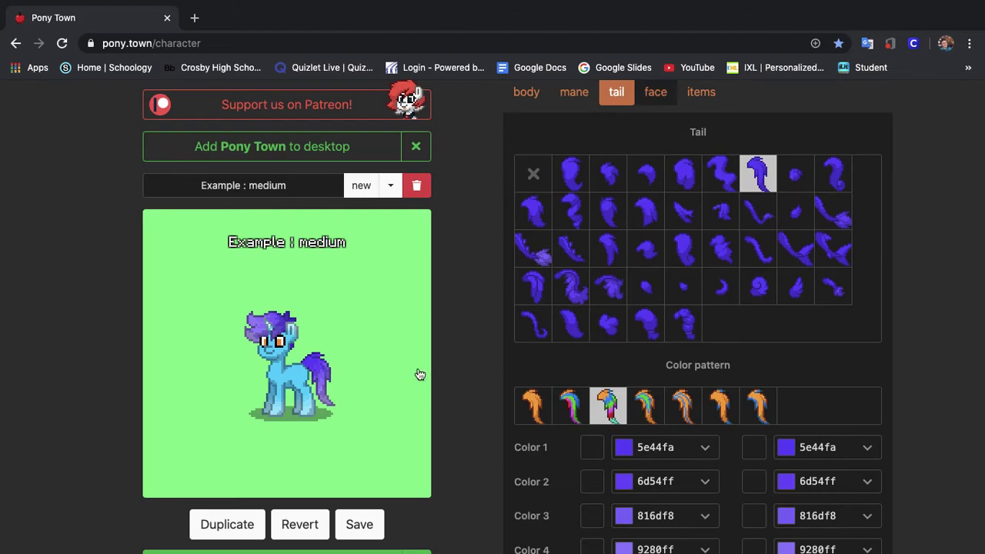
click(358, 524)
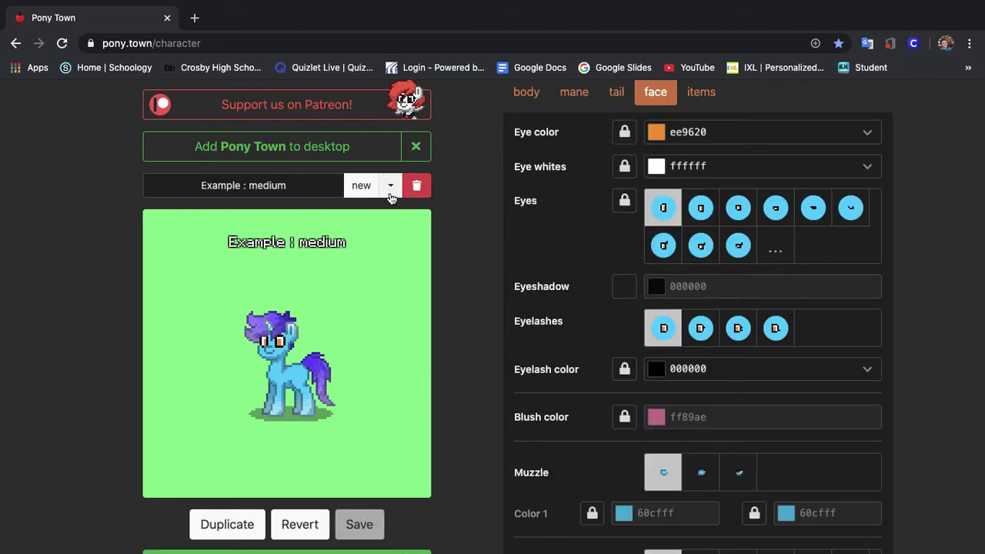
Step: Find the "Example : easy" pony wearing the pink top by searching "ex", and copy its eye color value a817bf
click(390, 186)
text(ex)
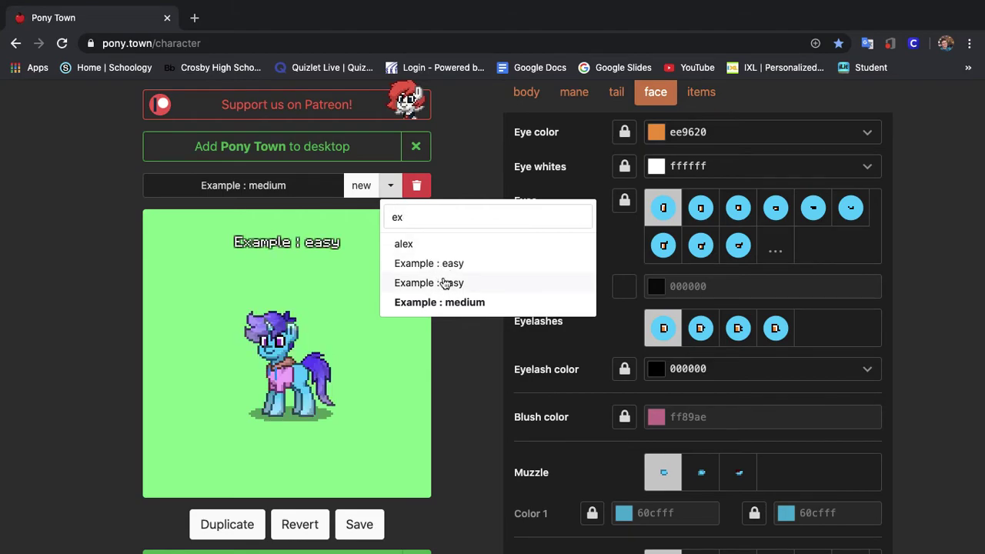
click(444, 284)
click(720, 135)
key(super+c)
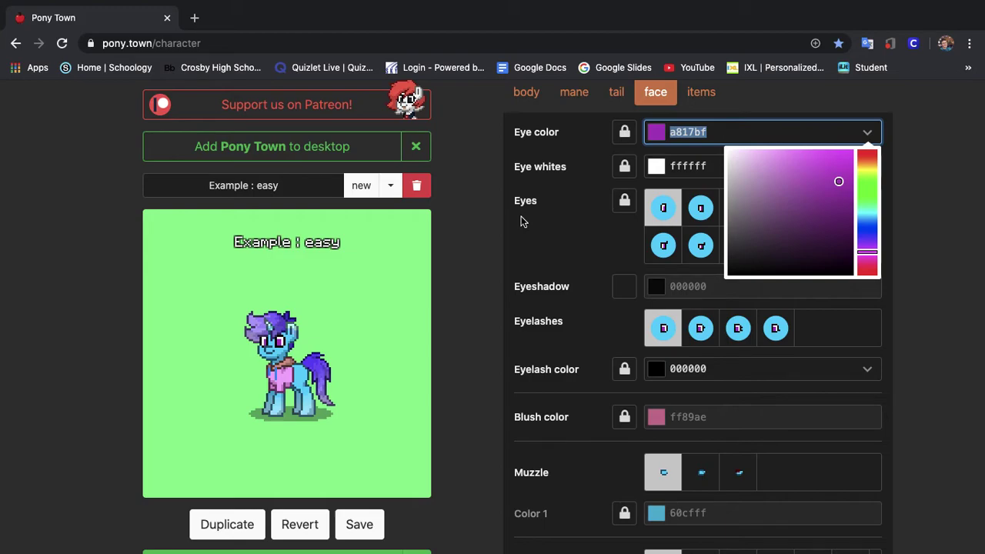
Step: Switch back to the "Example : medium" pony by searching "ex" and set its eye color to a817bf
click(391, 191)
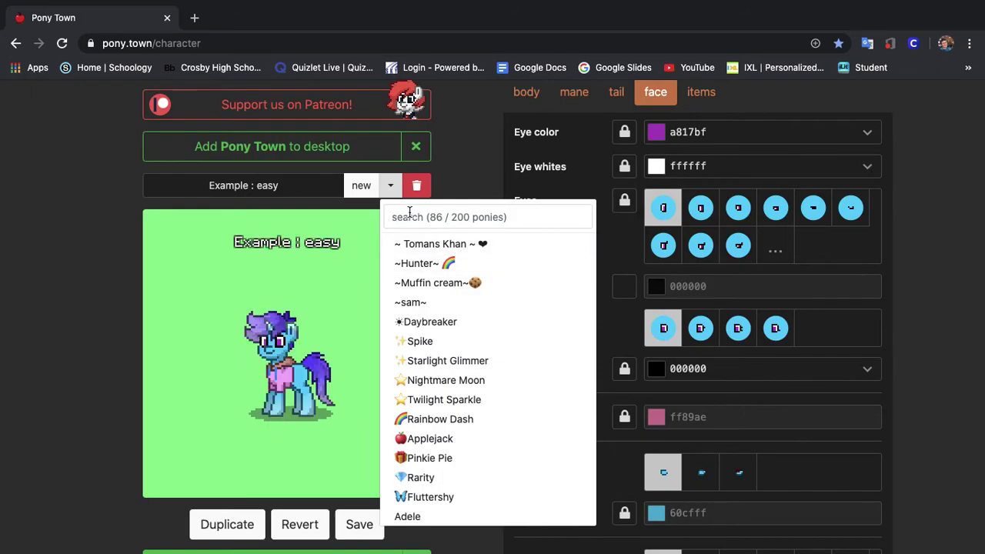
click(410, 217)
text(ex)
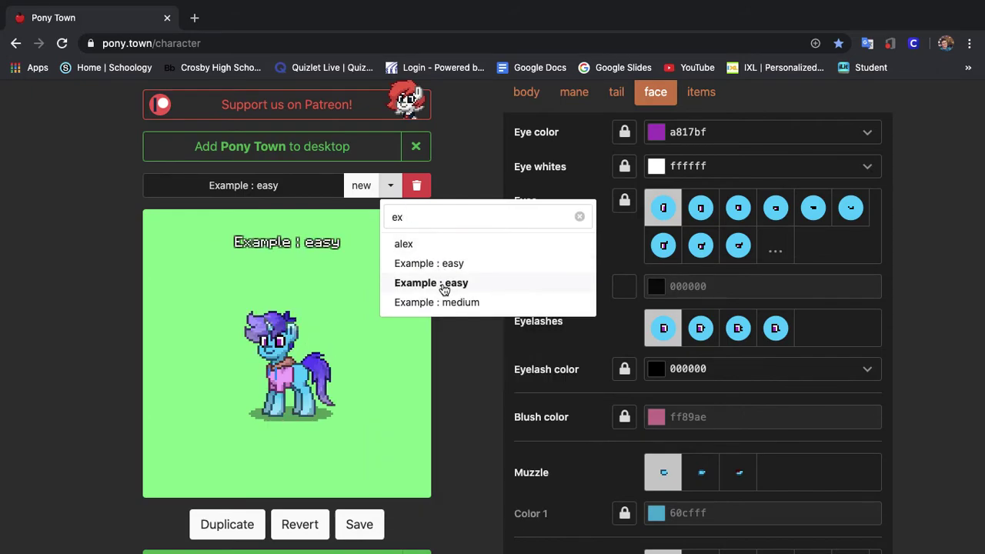
click(442, 302)
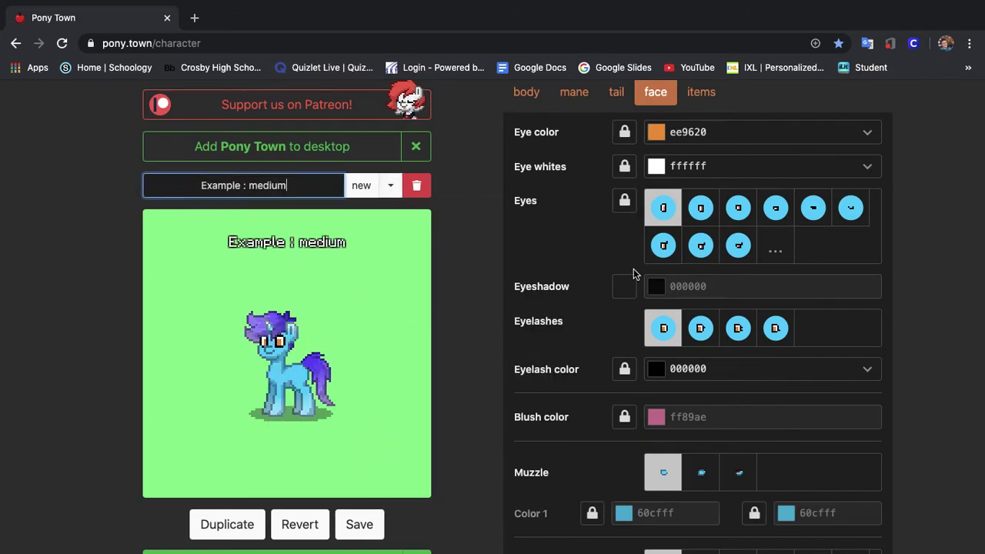
click(724, 131)
key(BackSpace)
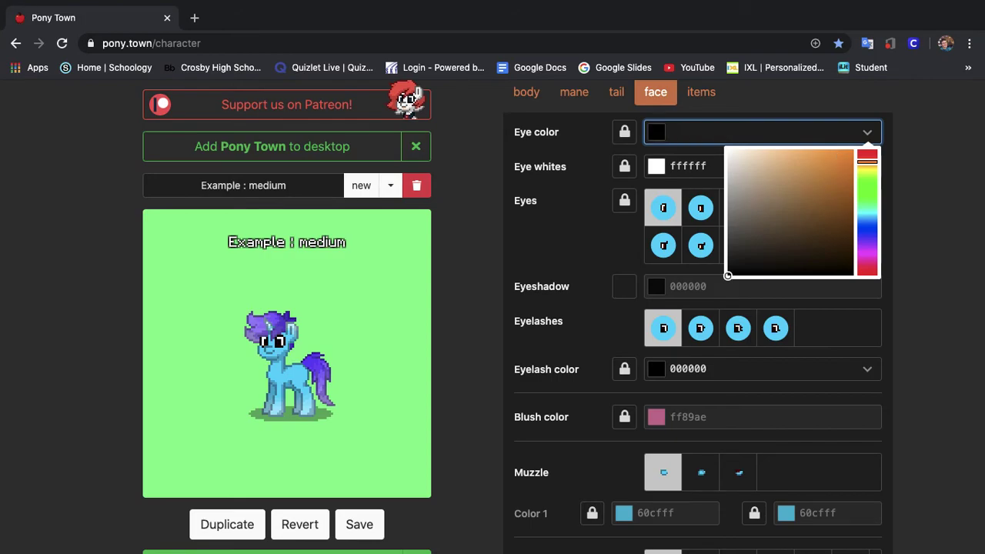
key(super+v)
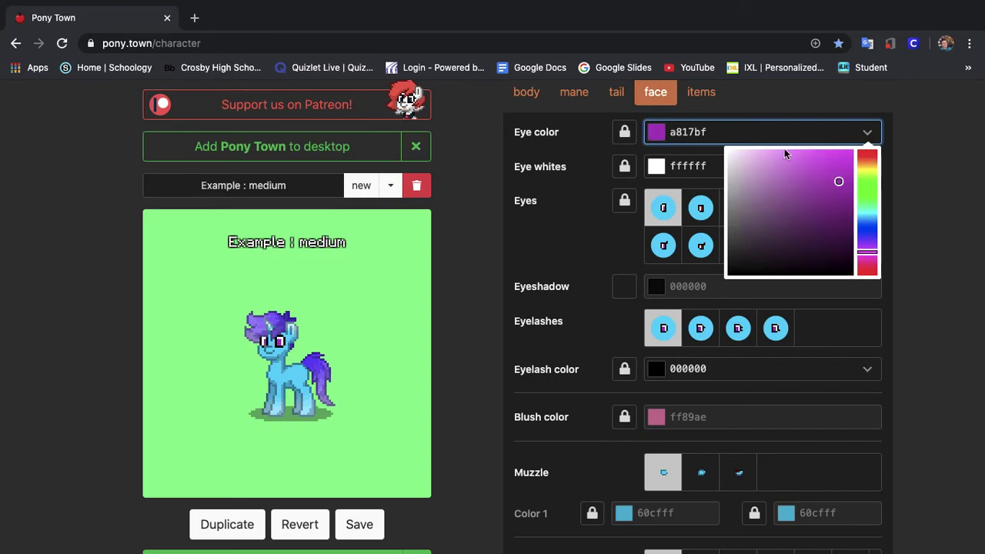
click(955, 178)
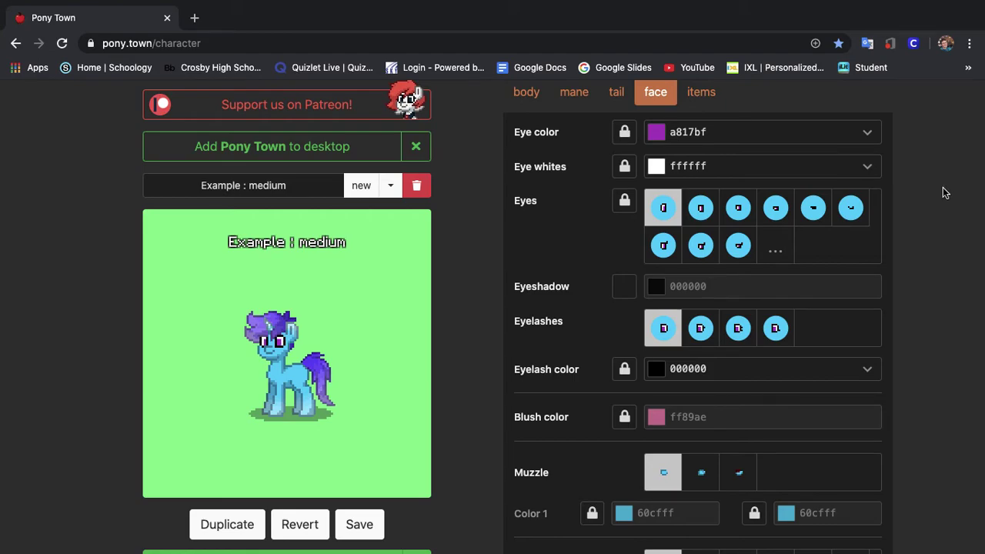
Step: Set the eyelash color to the eye color a817bf and darken it to 770b89
click(750, 369)
key(ctrl+v)
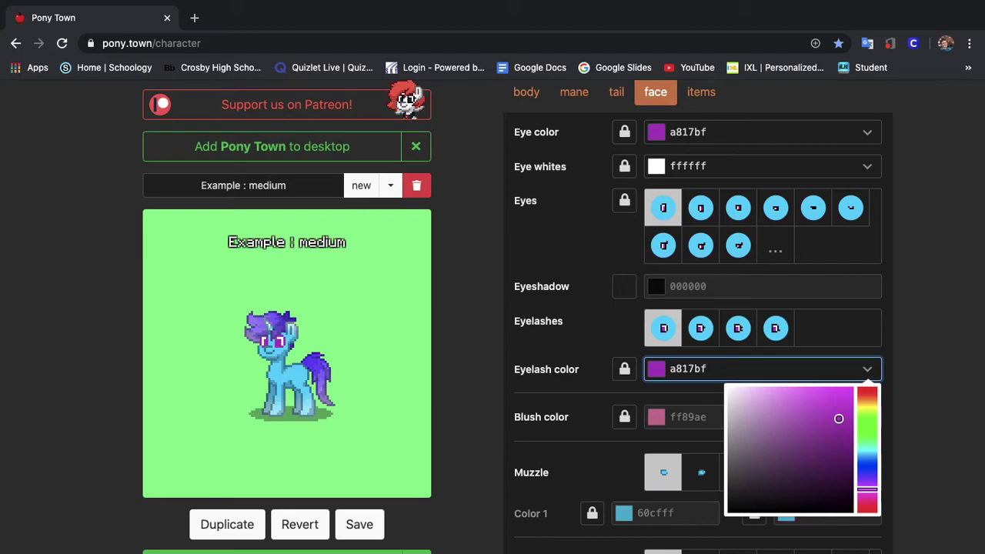
drag(839, 419, 842, 447)
click(413, 355)
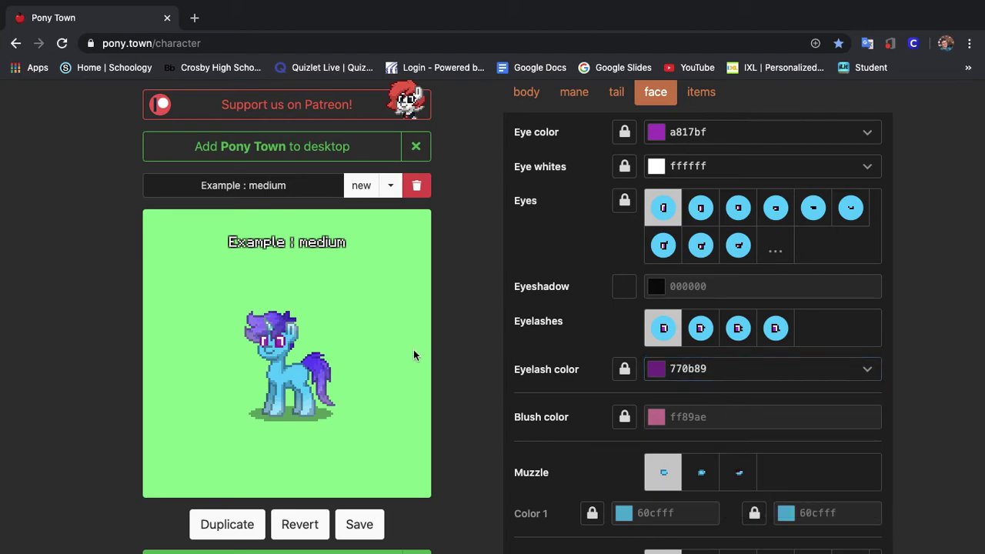
Step: Expand the full set of eye styles and choose the third style in the third row
click(770, 254)
click(740, 283)
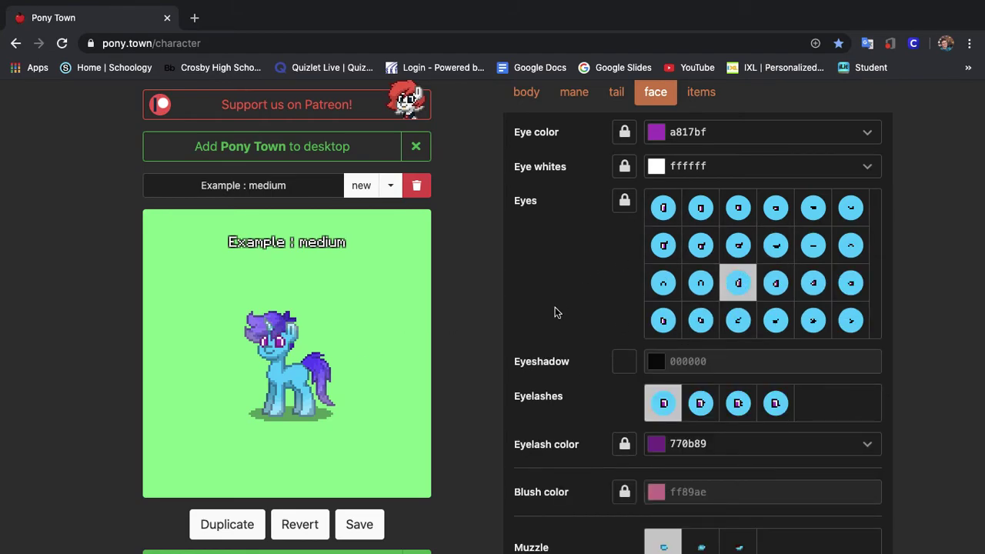
scroll(555, 308, down, 1)
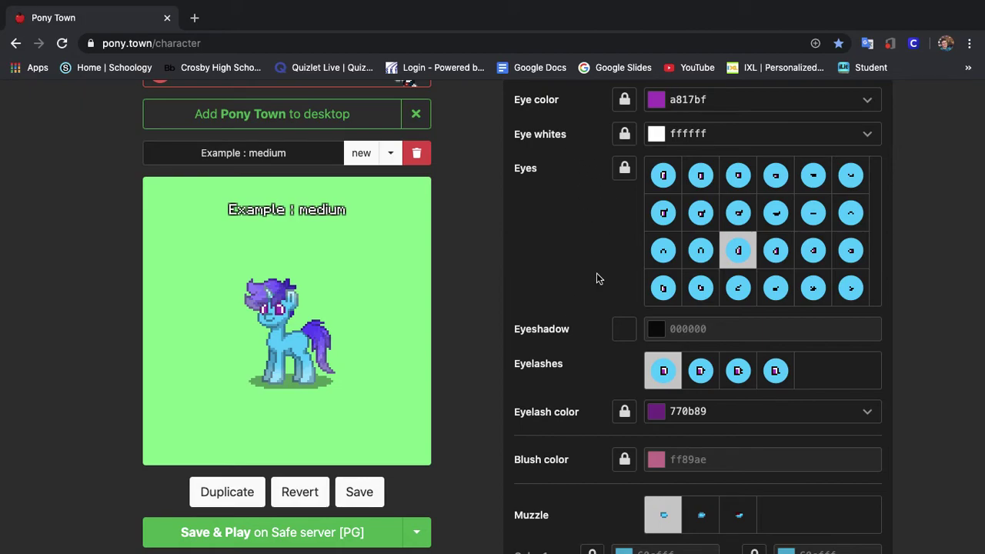
scroll(597, 273, down, 2)
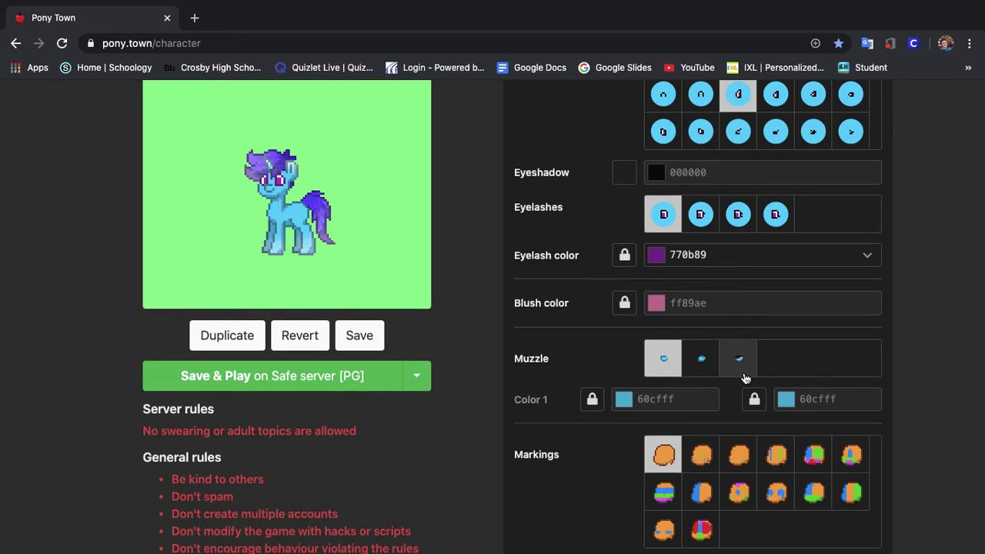
Step: Unlock the muzzle's outline color so it uses 60cfff
scroll(744, 369, down, 2)
click(755, 291)
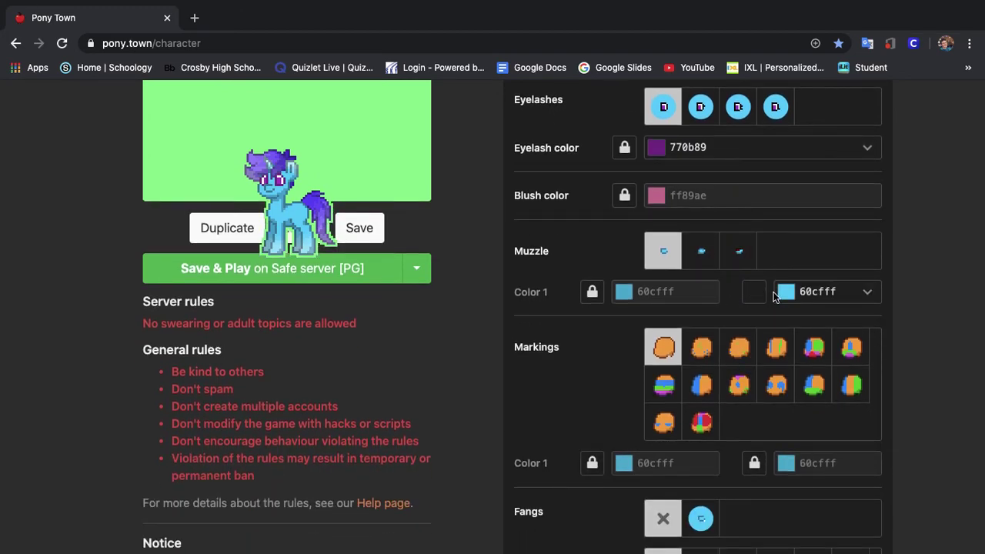
scroll(567, 254, down, 1)
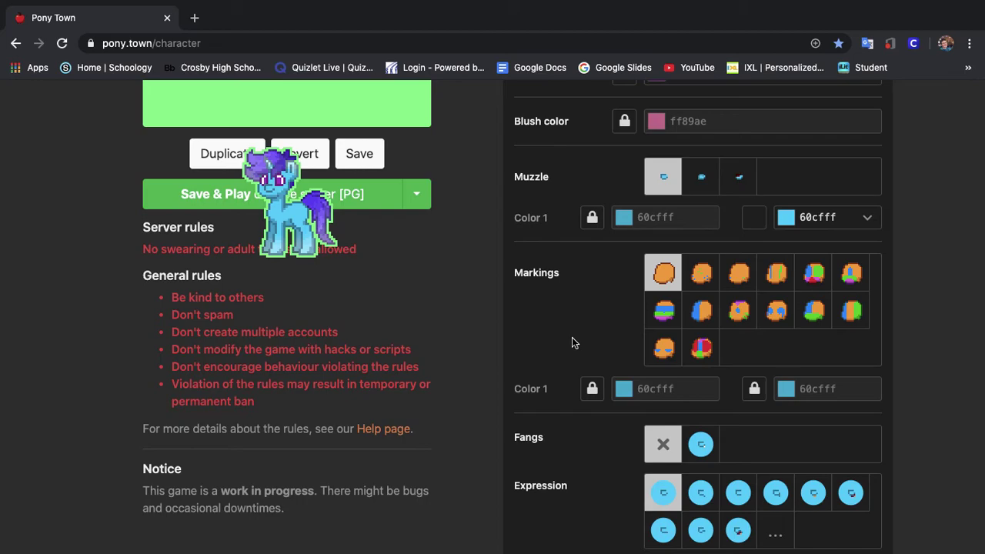
scroll(572, 337, down, 3)
Step: Return to the body settings and save the "Example : medium" pony
scroll(572, 338, up, 15)
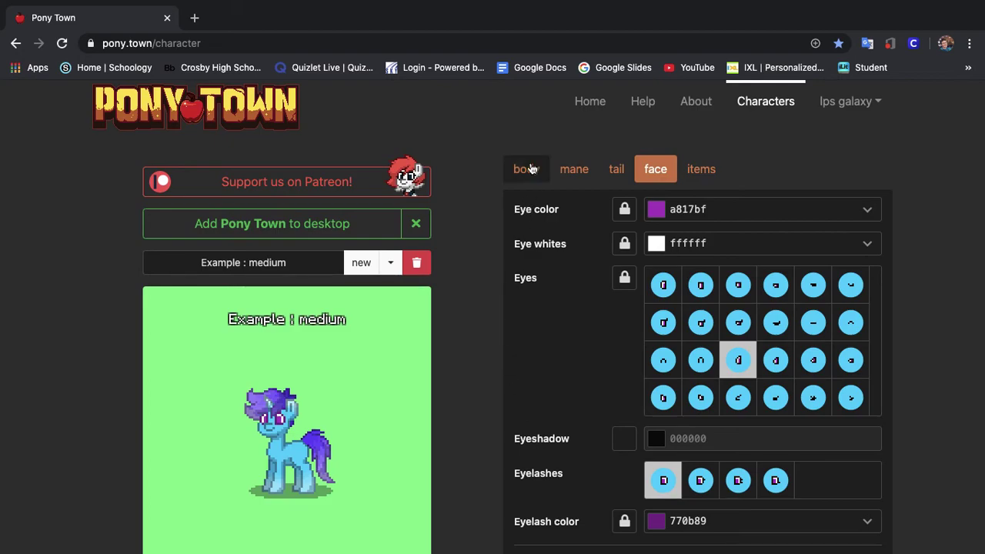
click(528, 169)
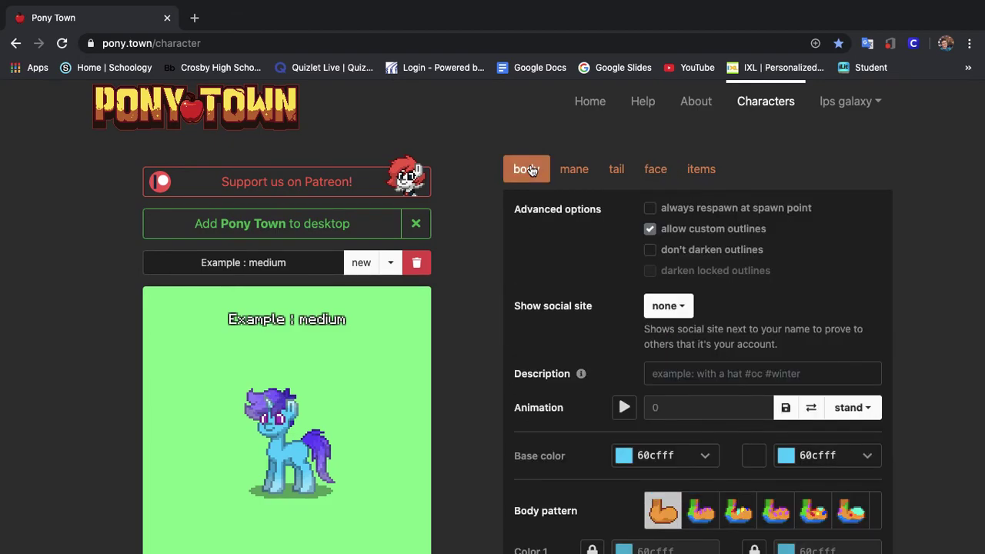
scroll(394, 434, down, 2)
click(354, 498)
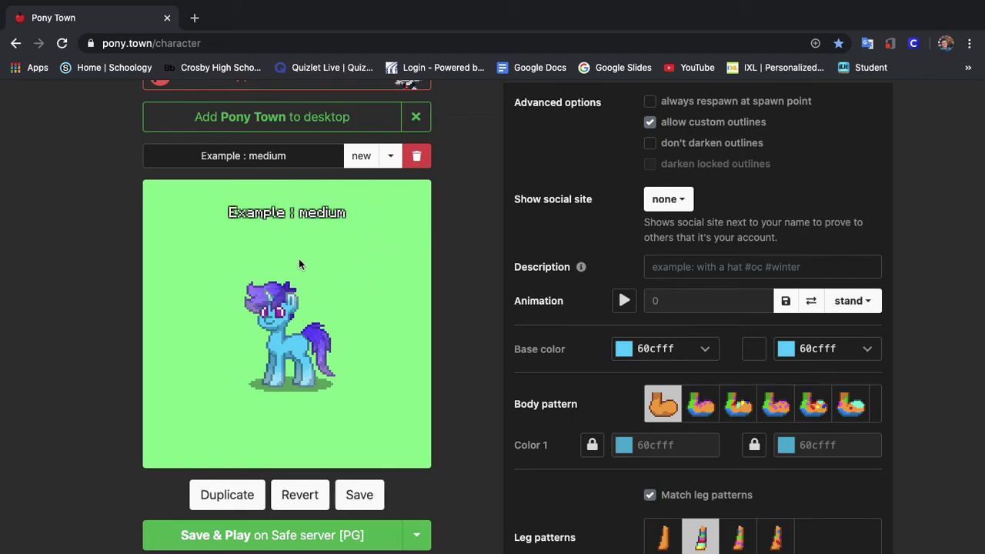
Step: Find the "Example : easy" pony wearing the pink top by searching "ex", and copy its chest accessory's first color ffb0ff
click(390, 155)
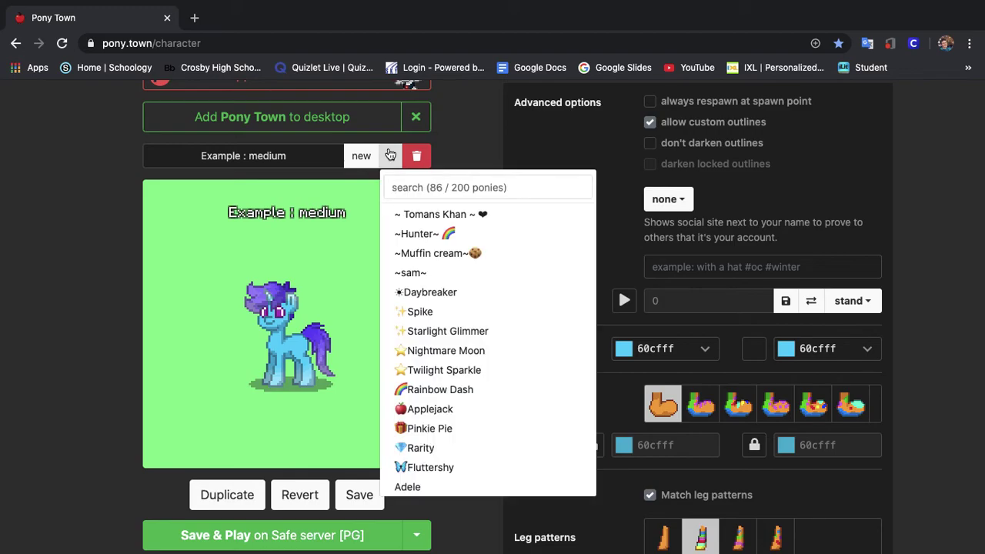
text(ex)
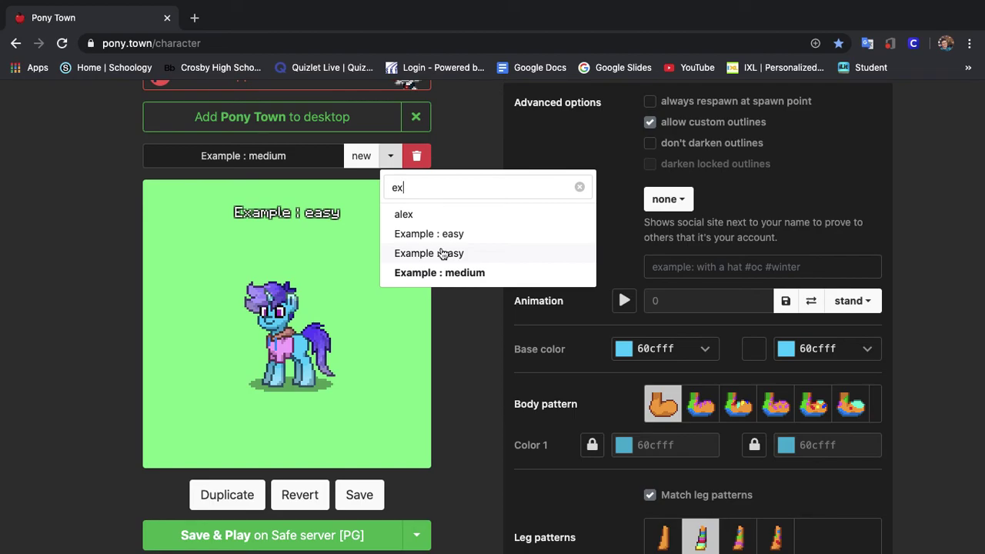
click(443, 254)
scroll(693, 185, up, 2)
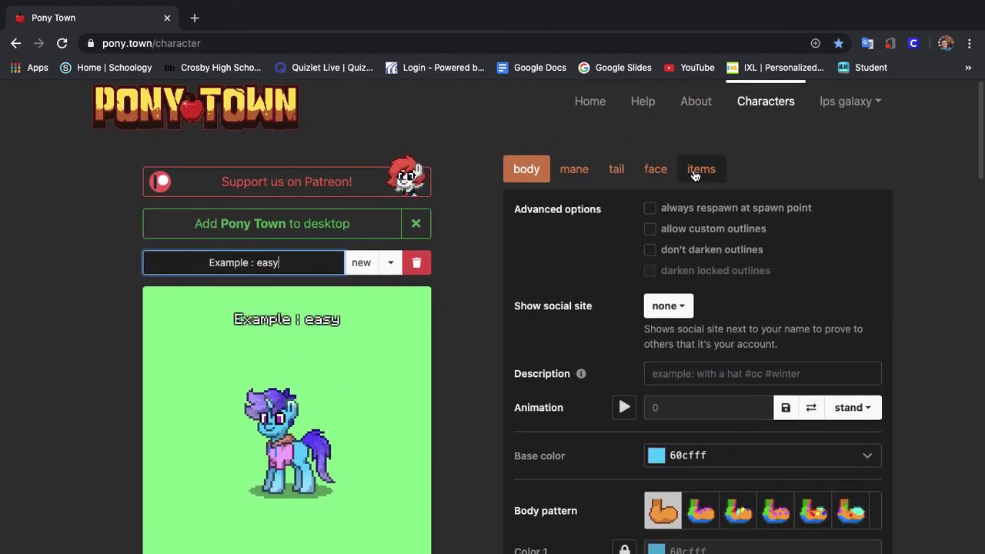
click(695, 176)
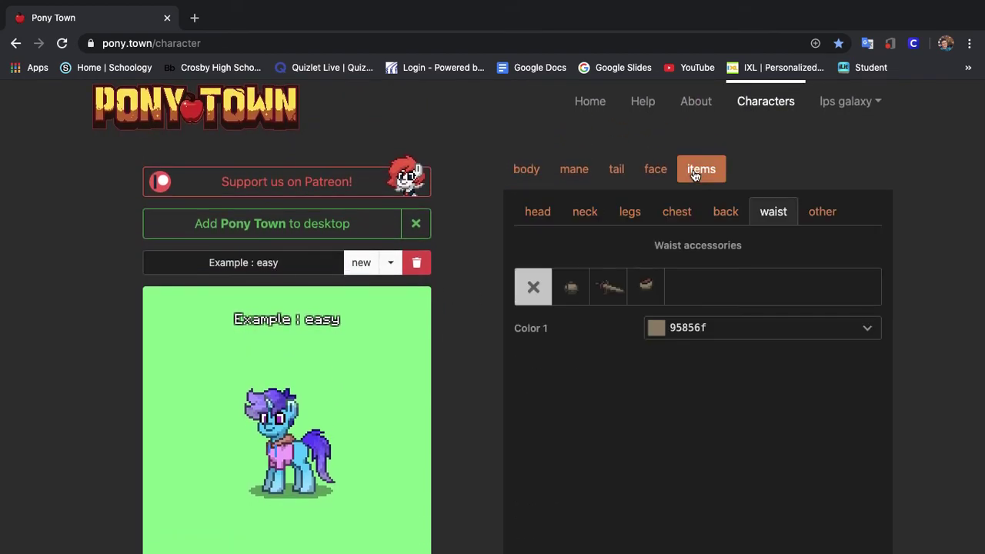
click(678, 211)
scroll(706, 323, down, 2)
click(717, 302)
key(ctrl+c)
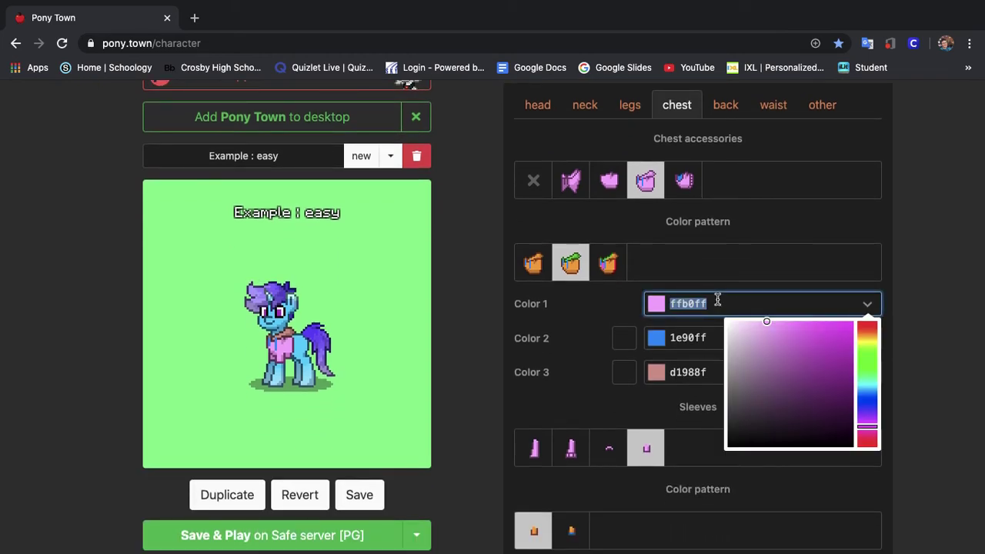
Step: Switch back to the "Example : medium" pony and give it the hooded chest accessory with the fourth sleeve style
click(391, 155)
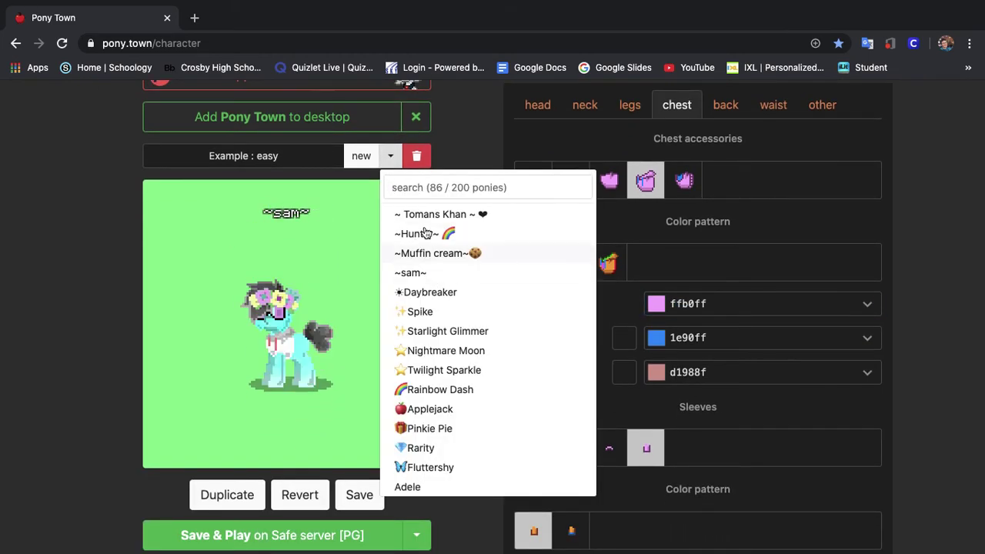
text(ex)
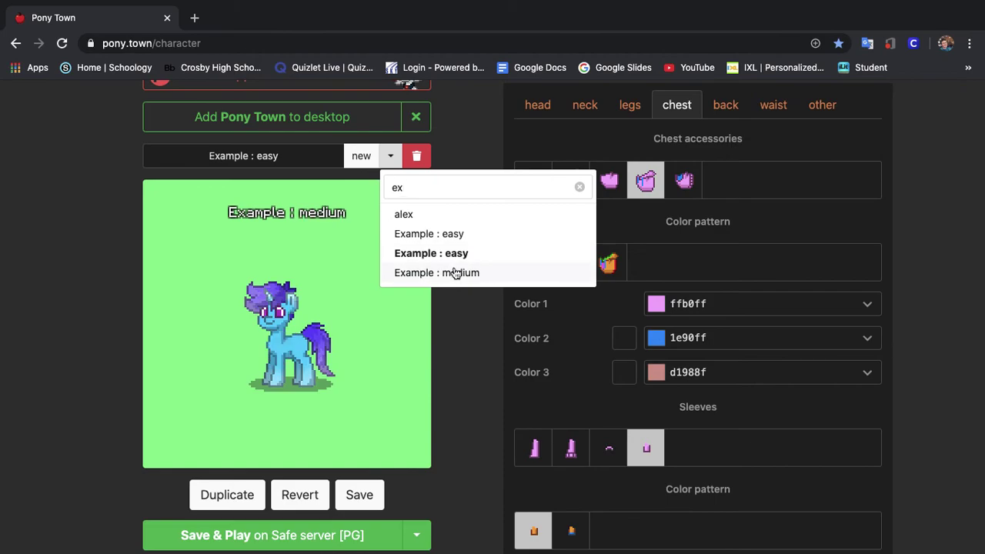
click(341, 270)
click(646, 180)
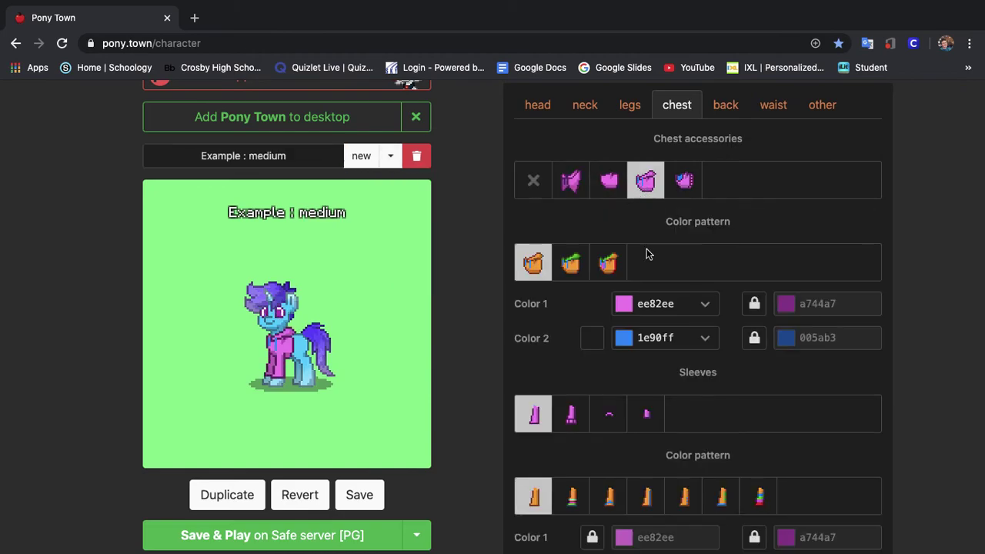
click(646, 413)
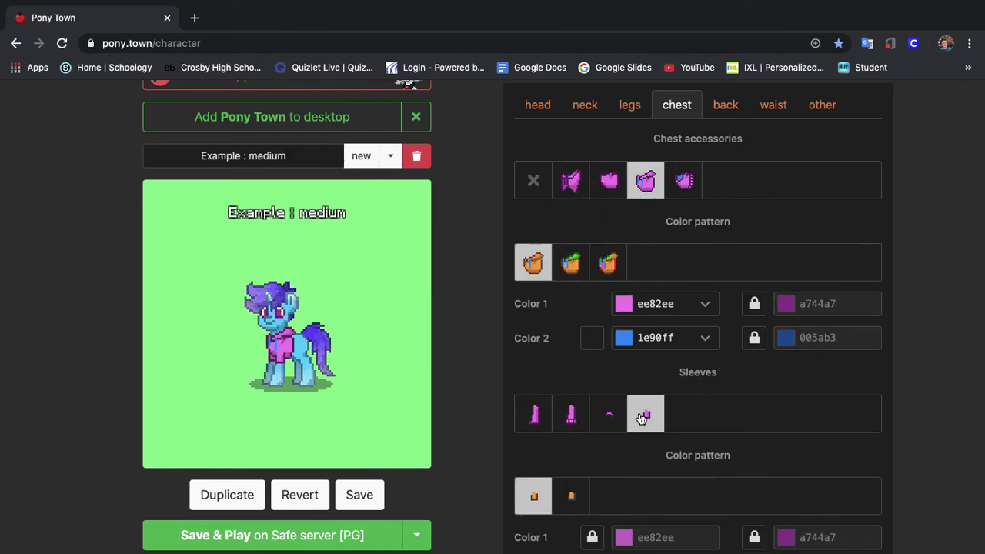
Step: Set the chest accessory's first color to ffb0ff and choose its second color pattern
click(662, 304)
key(BackSpace)
key(ctrl+v)
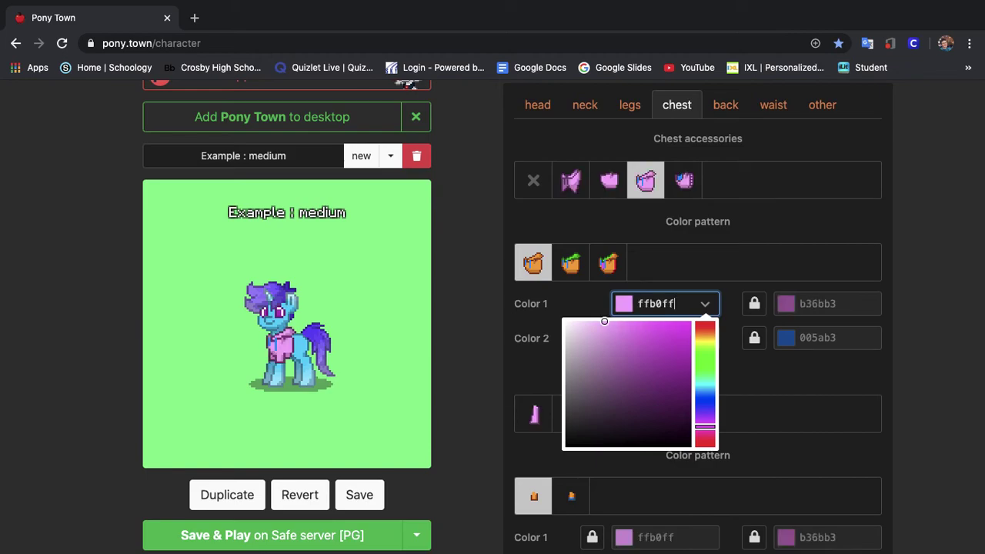
click(577, 267)
click(578, 266)
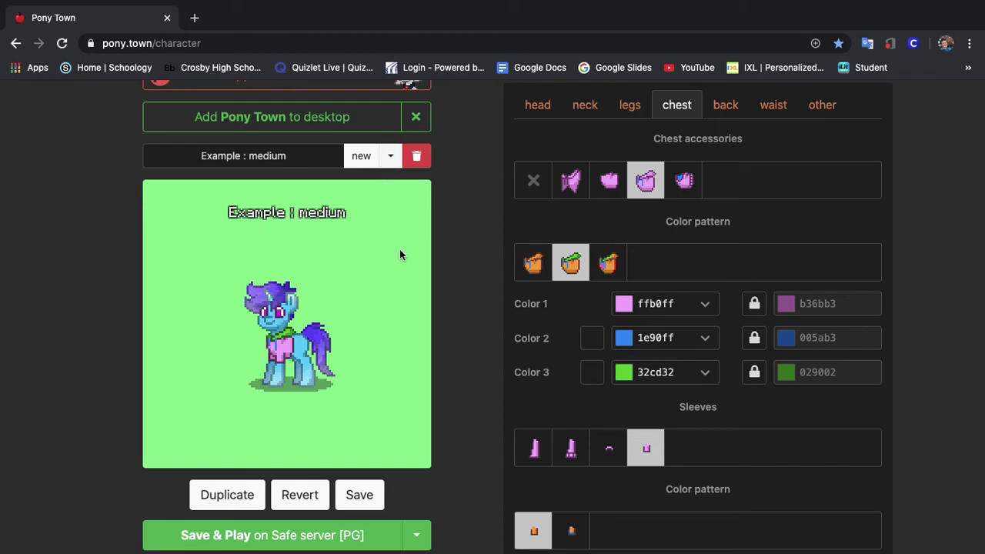
Step: Reopen the "Example : easy" pony with the pink top and copy its chest accessory's third color d1988f
click(391, 156)
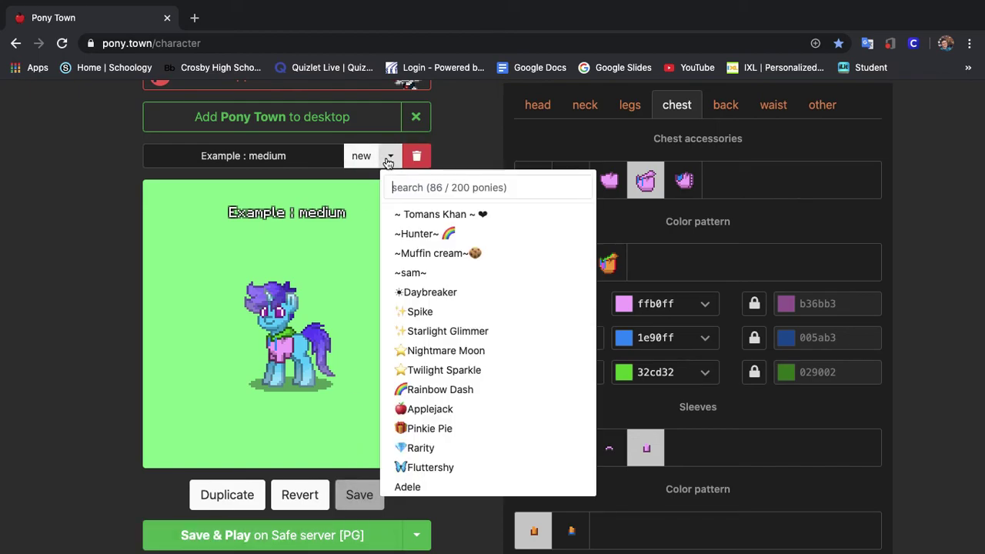
text(ea)
click(440, 255)
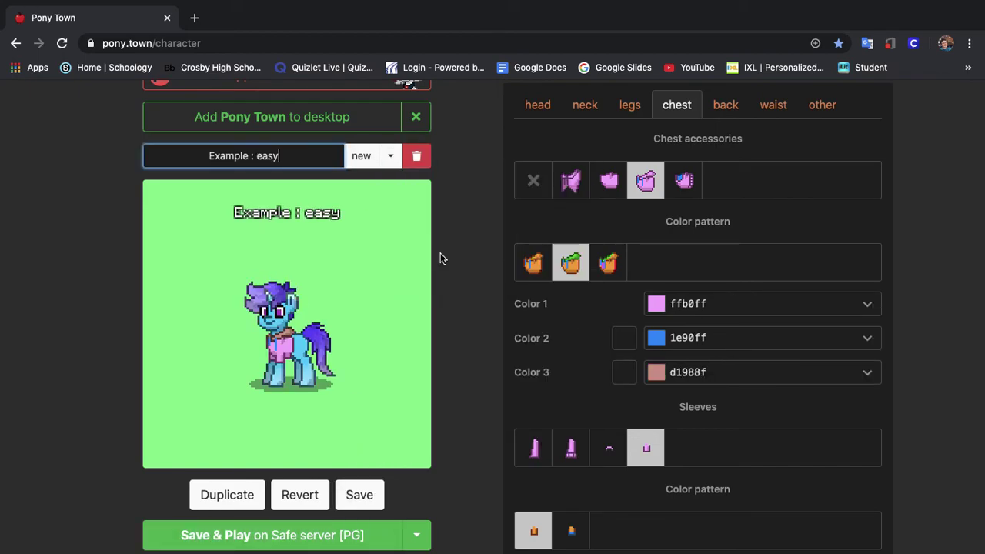
click(707, 370)
key(ctrl+c)
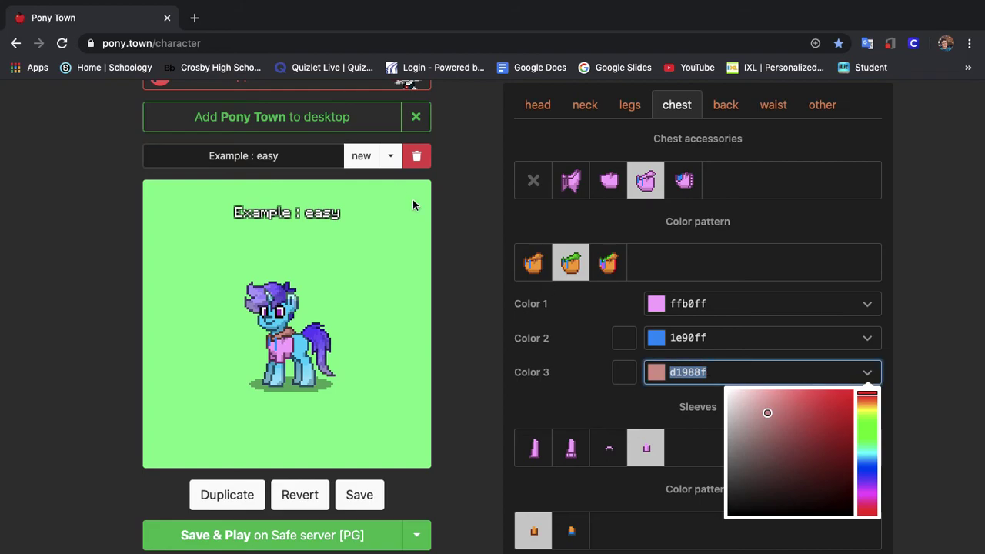
Step: Return to the "Example : medium" pony by searching "ex" and set its chest accessory's third color to d1988f
click(388, 167)
text(ex)
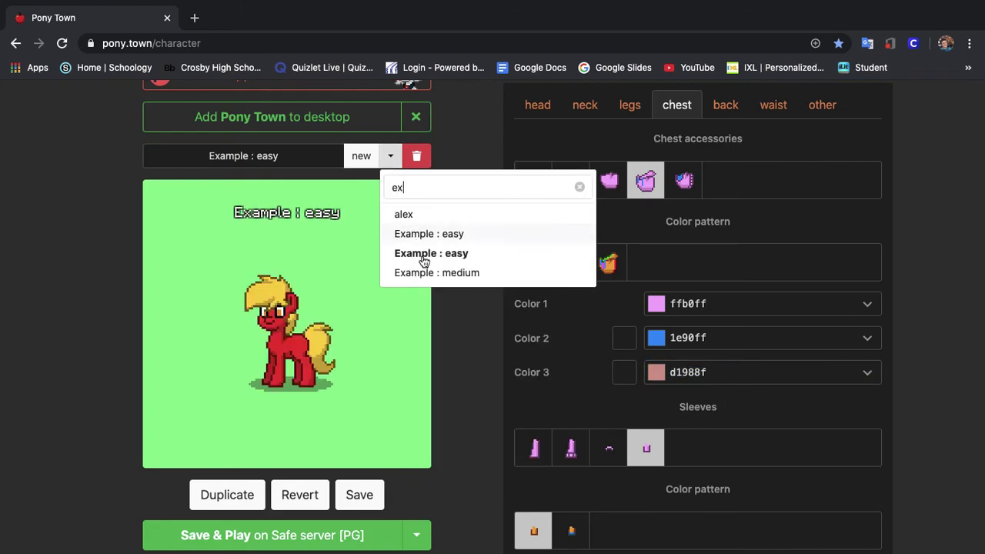
click(407, 273)
click(675, 373)
key(ctrl+a)
key(BackSpace)
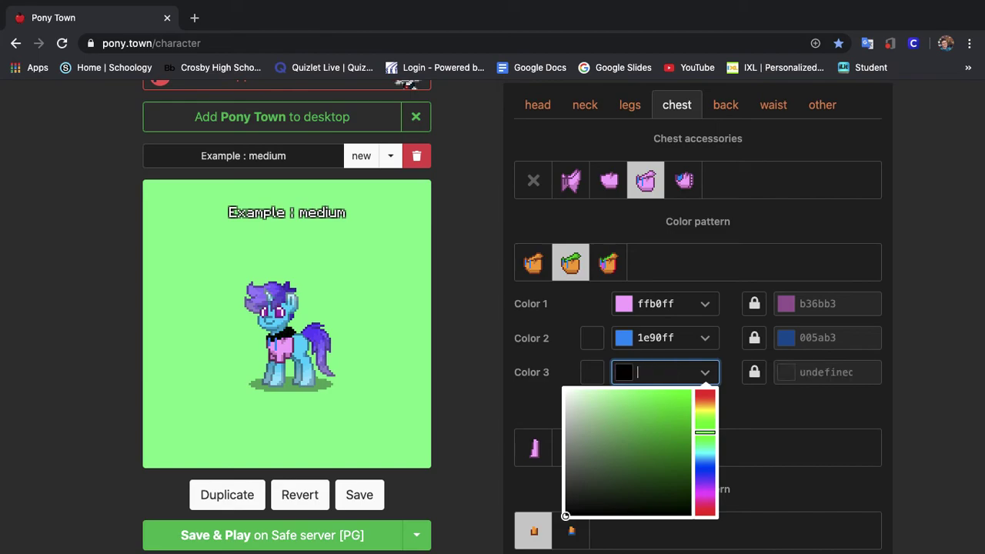
key(ctrl+v)
Step: Unlock the outlines of all three chest accessory colors and set the third color's outline to d1988f
click(756, 370)
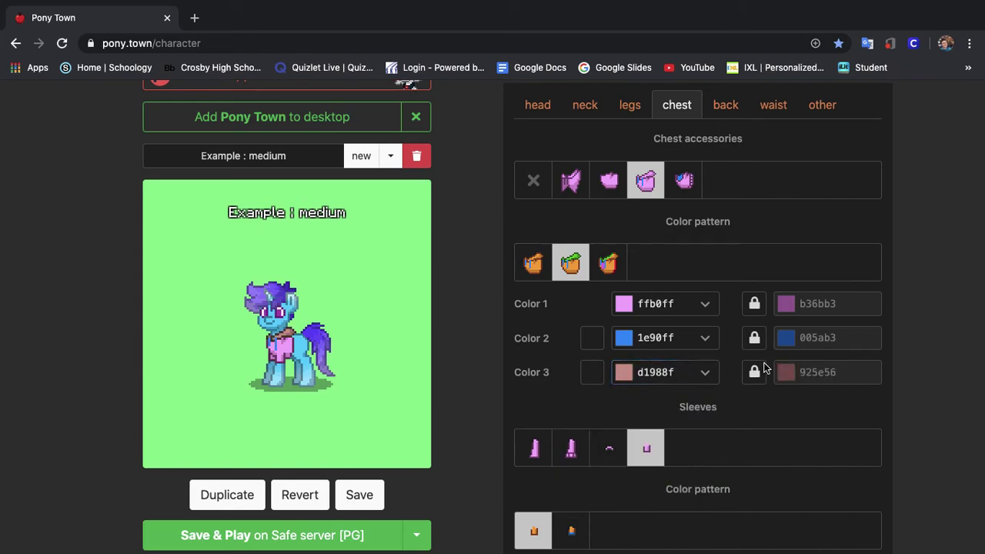
click(756, 371)
click(755, 339)
click(755, 304)
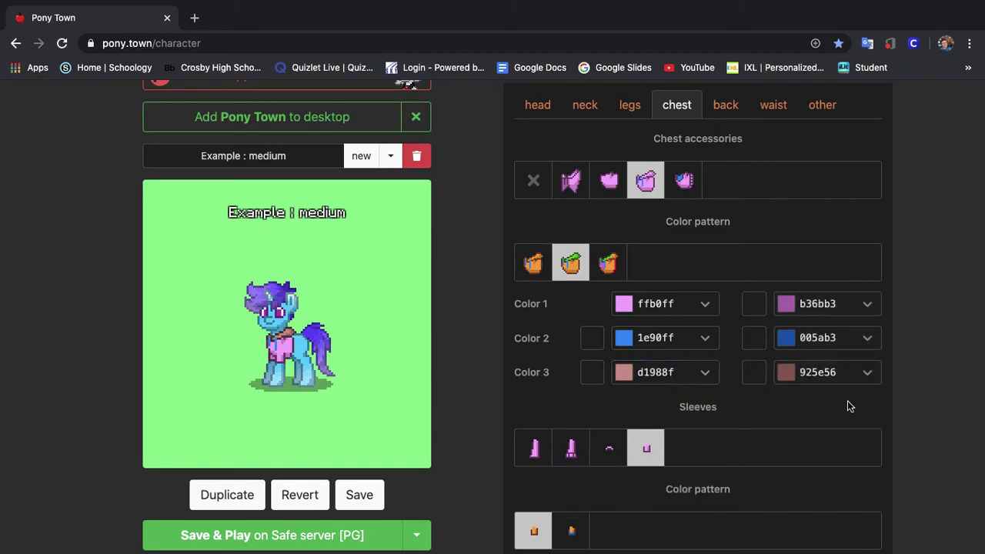
click(840, 372)
key(ctrl+a)
key(BackSpace)
key(ctrl+v)
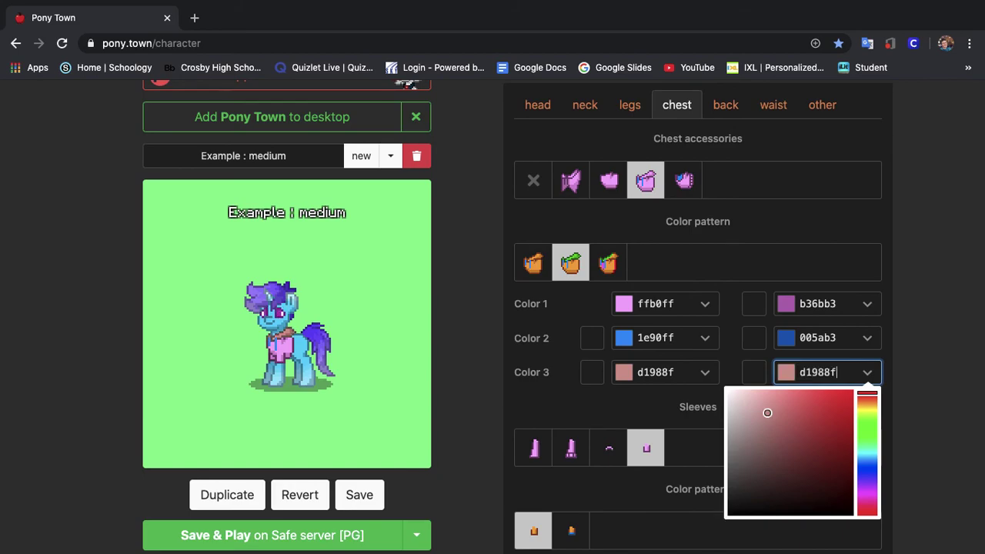
Step: Set the outline of the chest accessory's first color to ffb0ff and save the pony
click(668, 301)
key(ctrl+a)
click(816, 303)
key(ctrl+a)
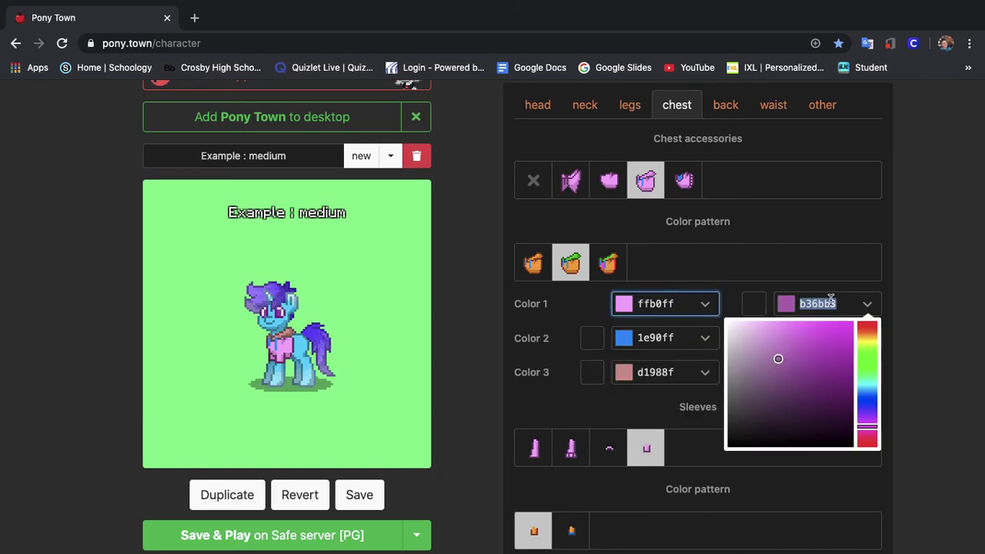
key(BackSpace)
text(ffb0ff)
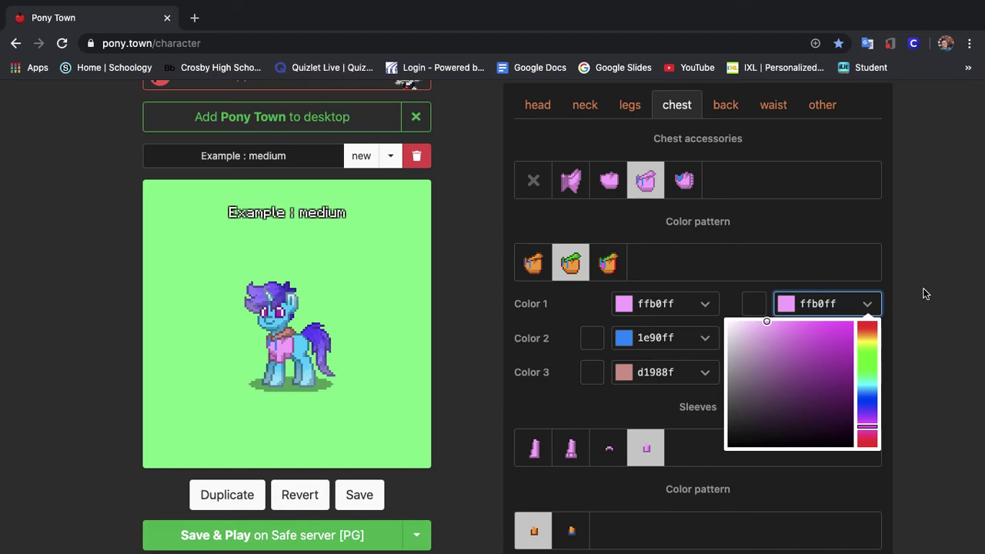
click(341, 321)
scroll(340, 321, up, 1)
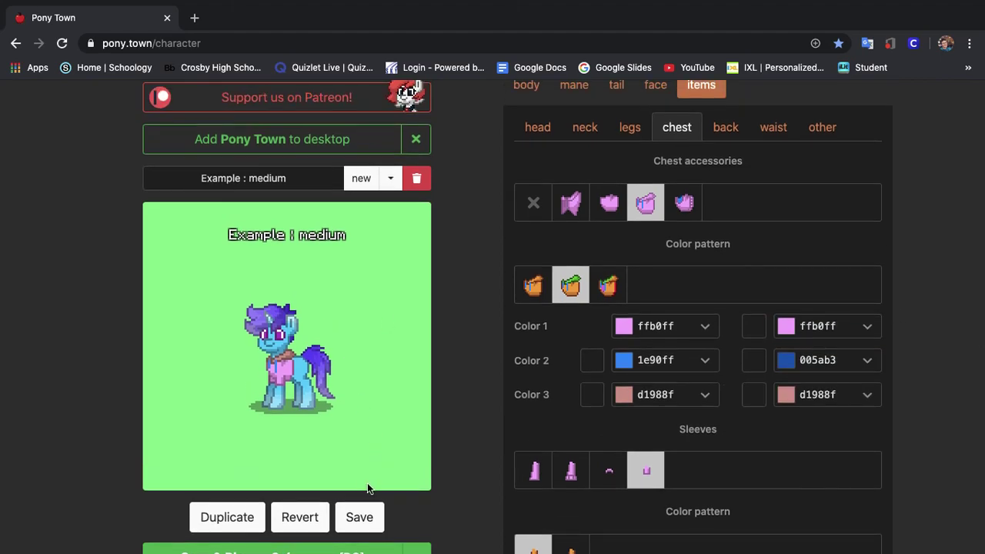
click(360, 518)
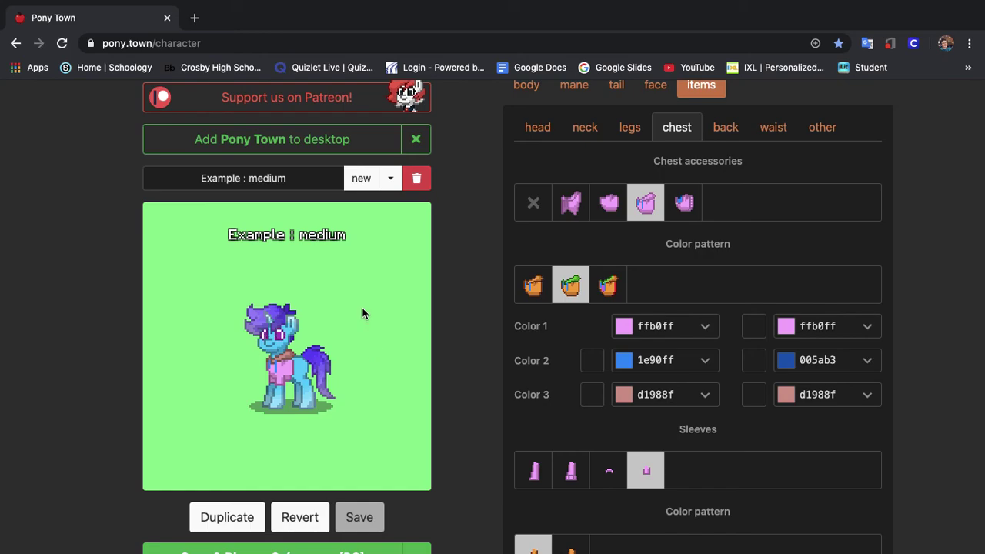
Step: Search the saved ponies for "ex" and preview the red "Example : easy" pony, keeping "Example : medium" open
click(386, 178)
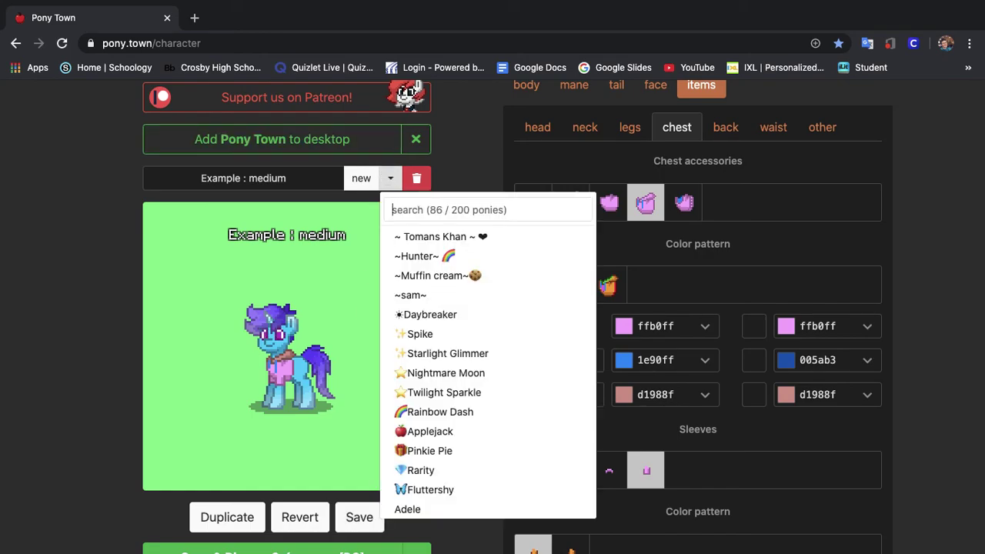
text(ex)
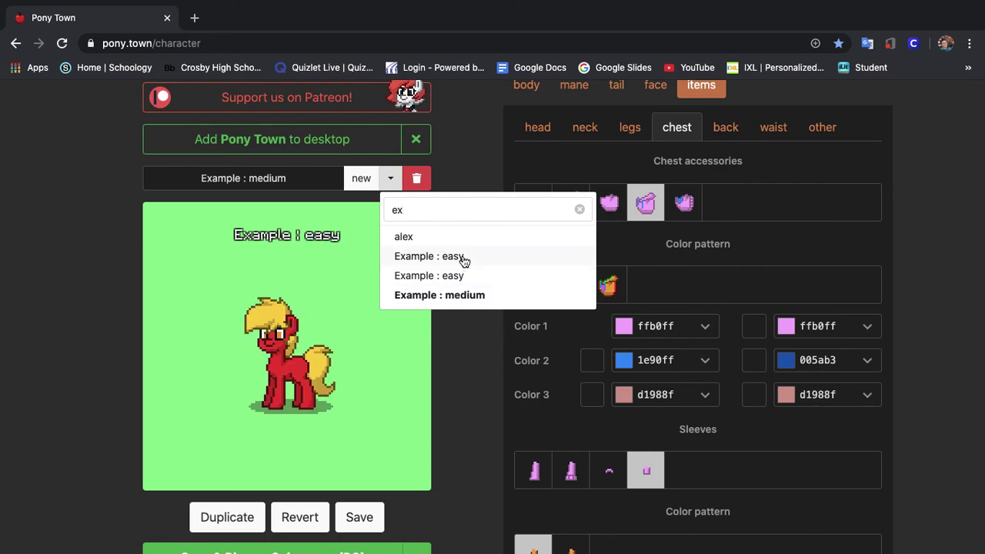
click(448, 377)
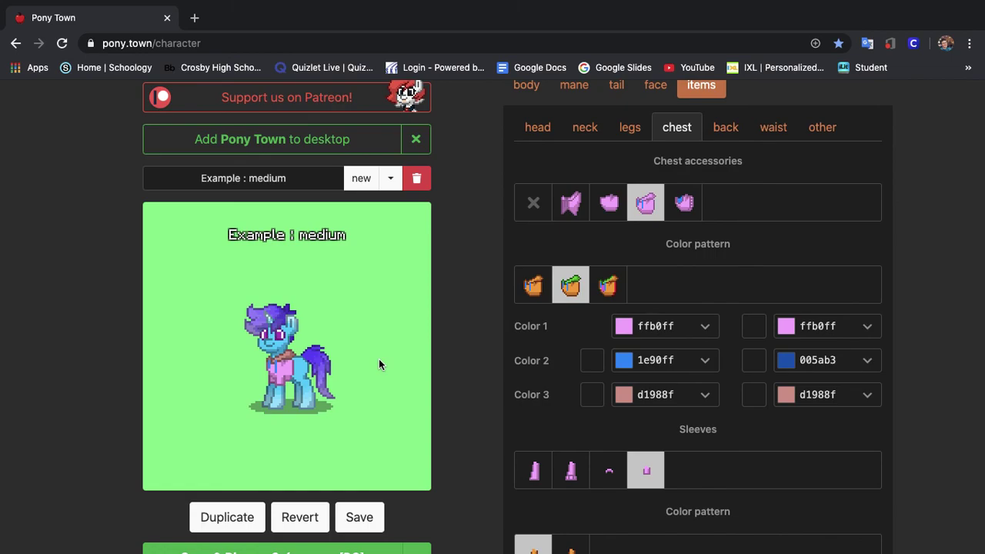
mouse_move(758, 11)
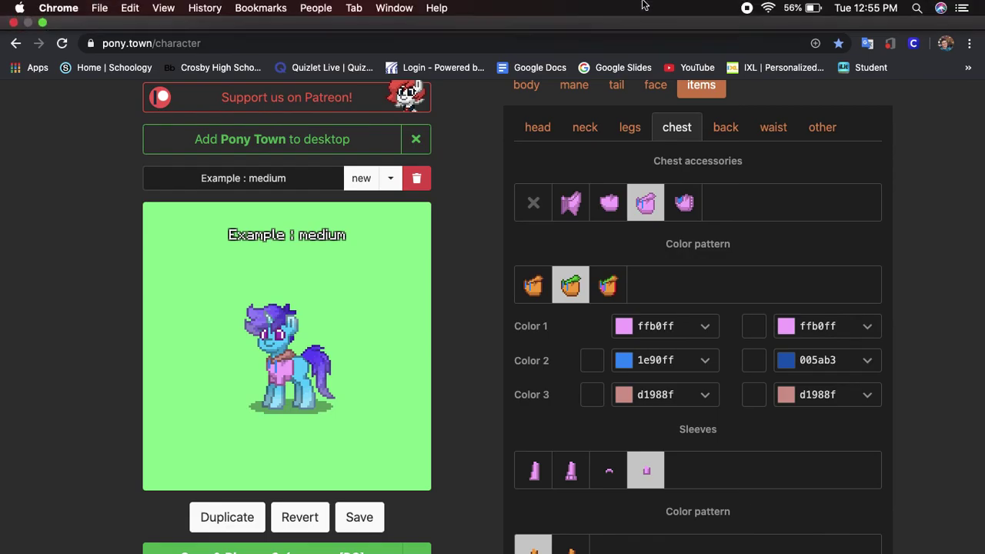